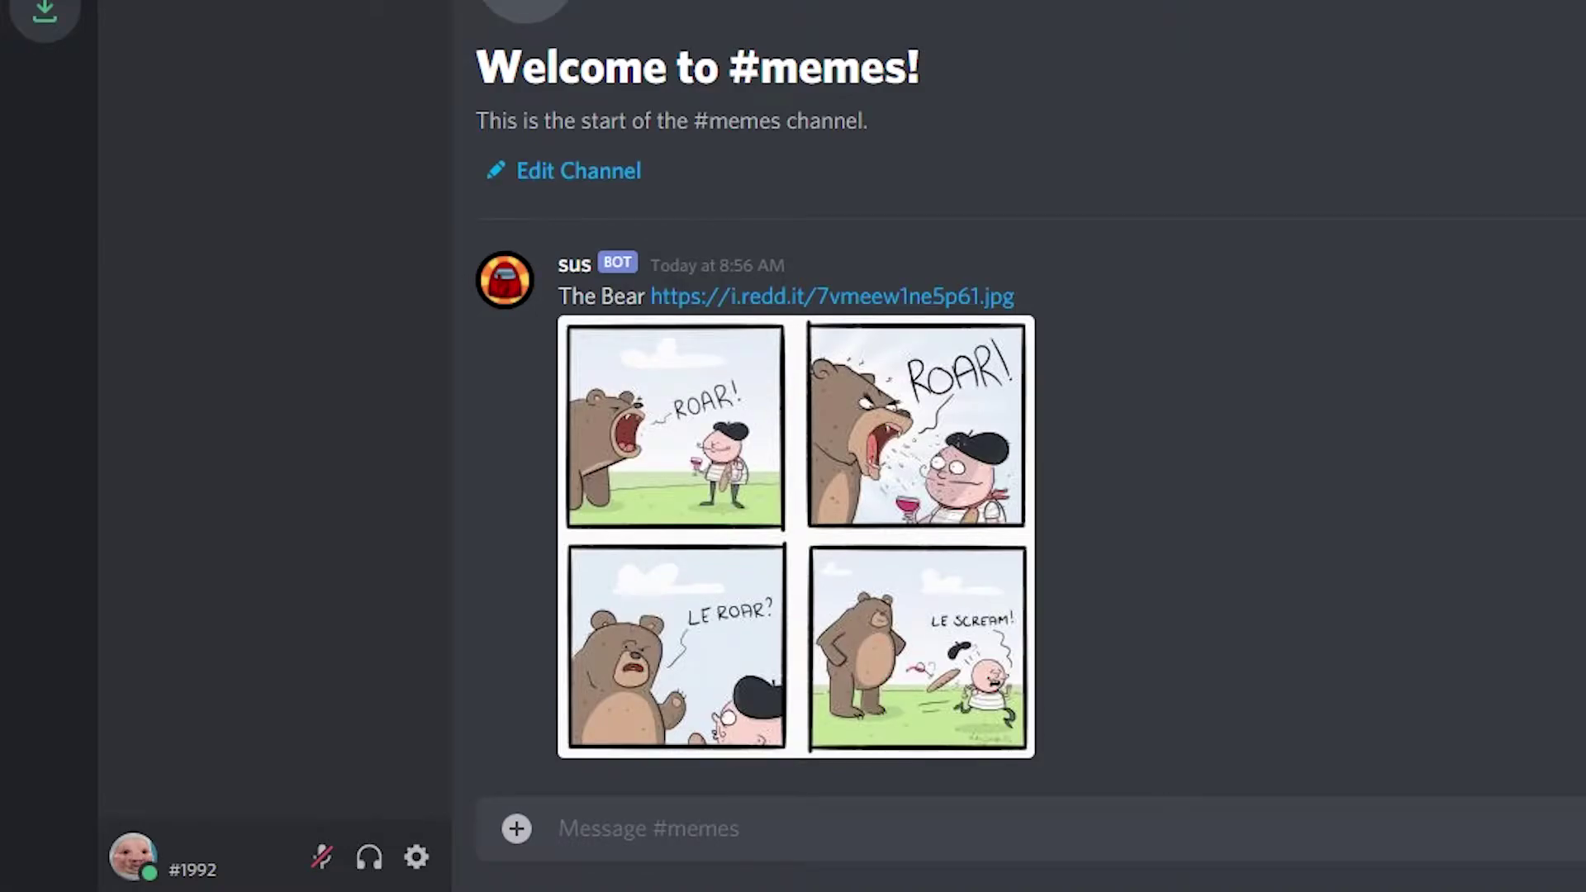
Step: Enlarge the bot's The Bear comic image posted in Discord #memes
{"action": "left_click", "coordinate": [879, 564]}
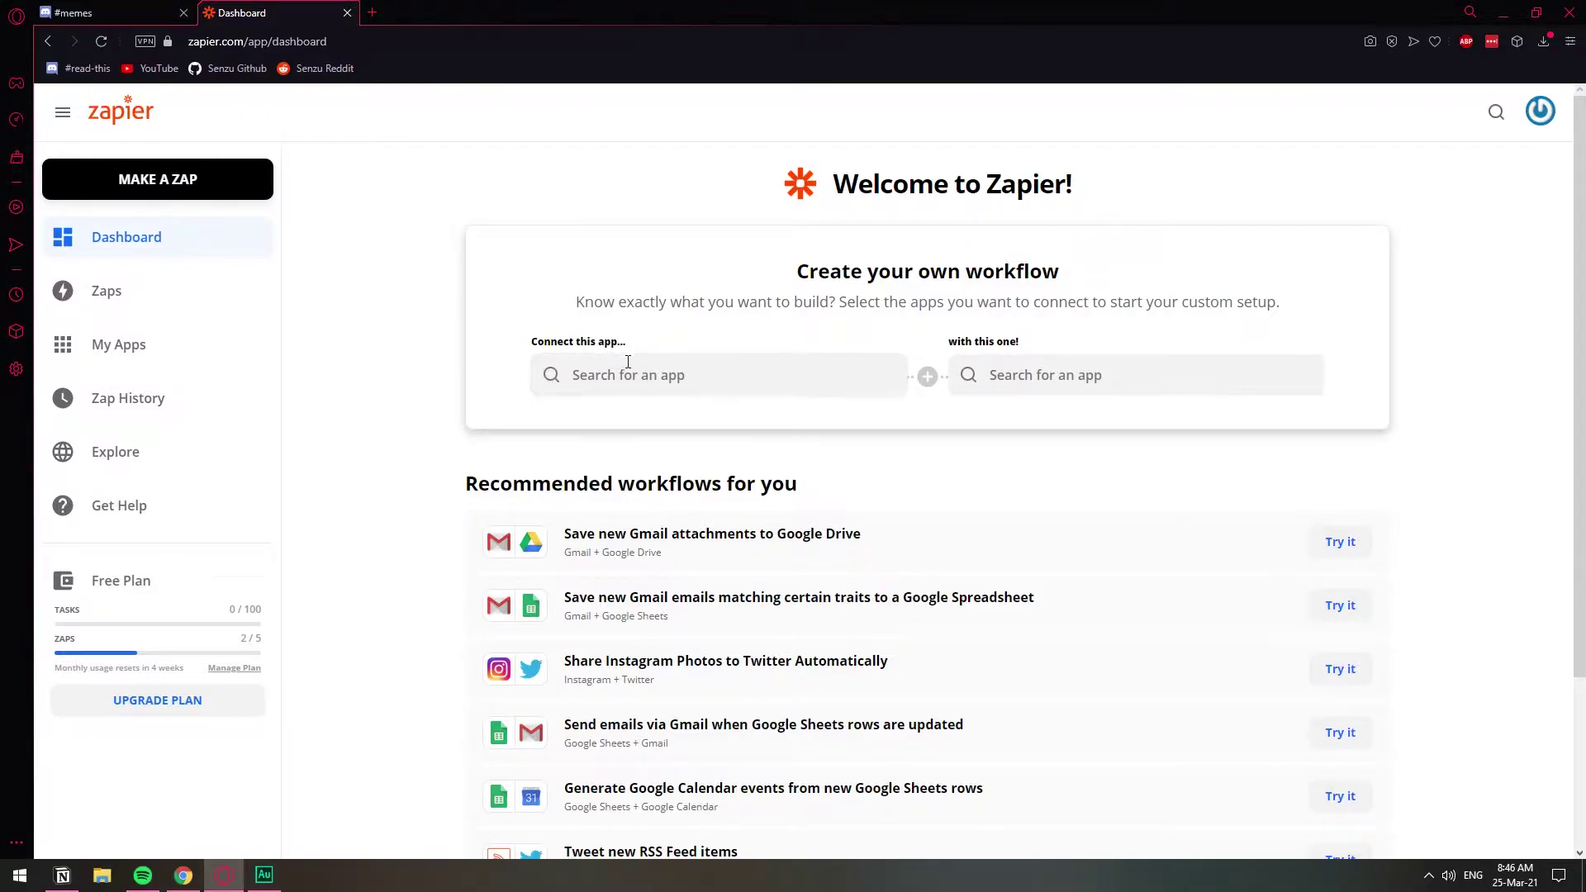
Step: Pick Reddit as the trigger app and Discord as the action app
{"action": "left_click", "coordinate": [733, 380]}
{"action": "left_click", "coordinate": [1004, 372]}
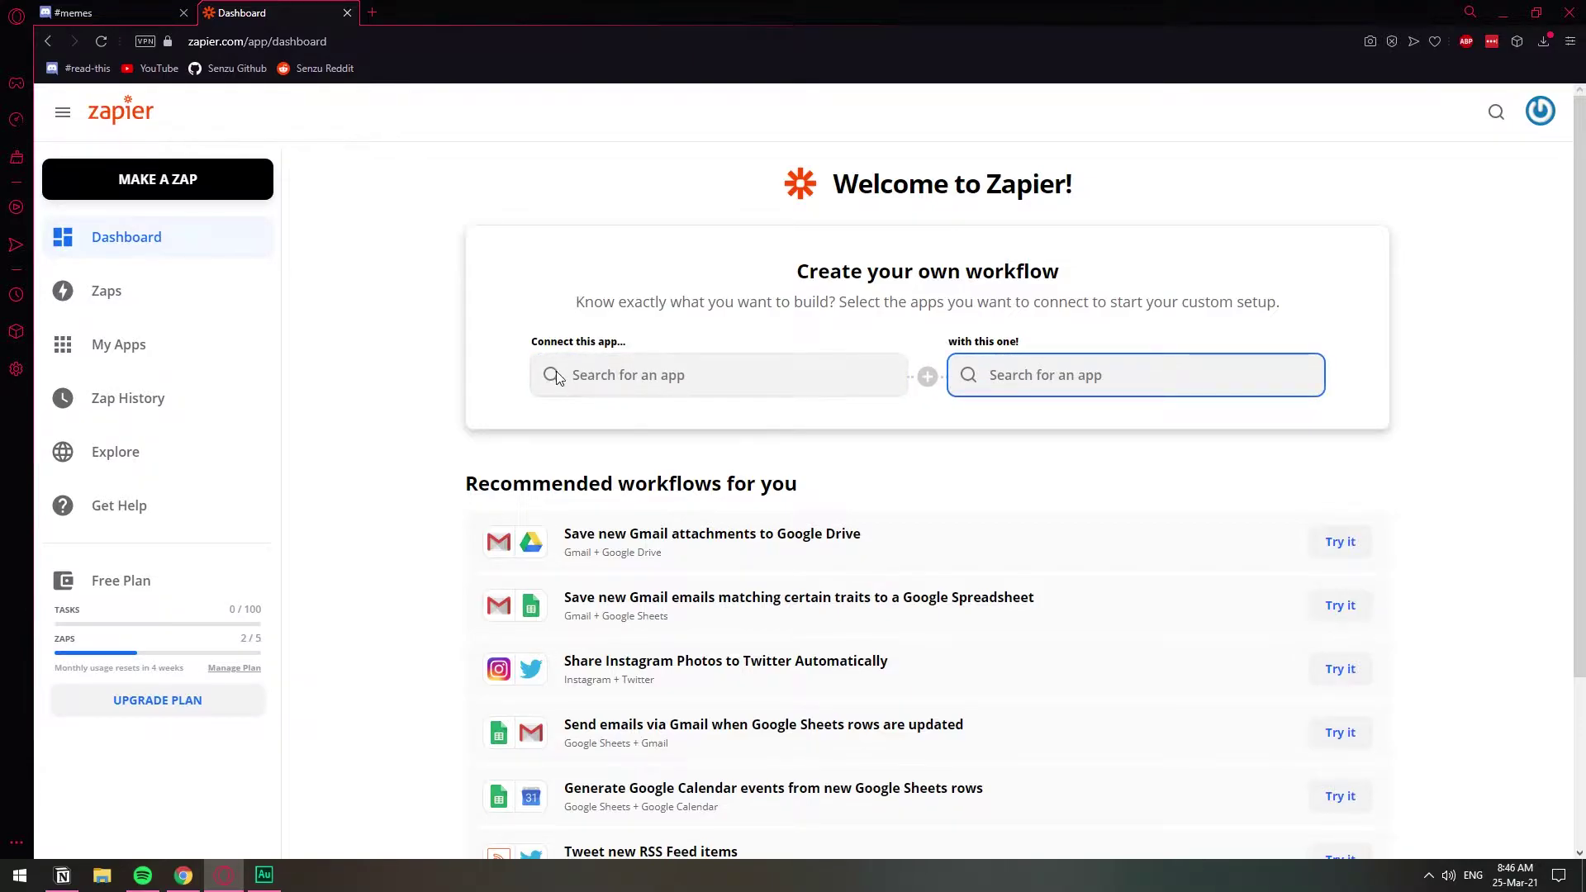
{"action": "left_click", "coordinate": [589, 387]}
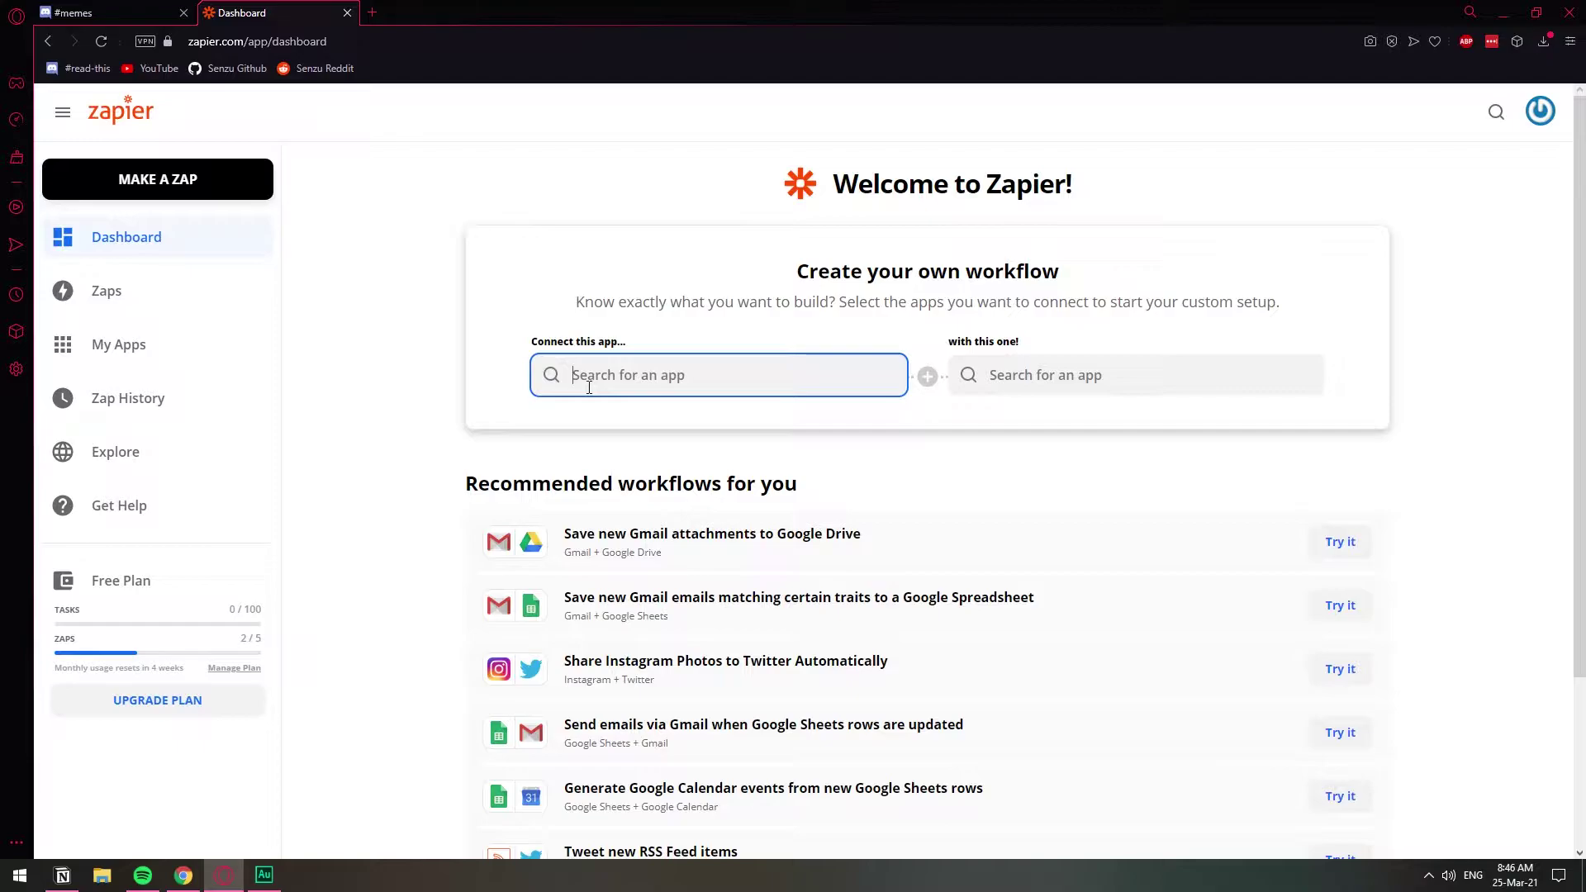
{"action": "type", "text": "reddit"}
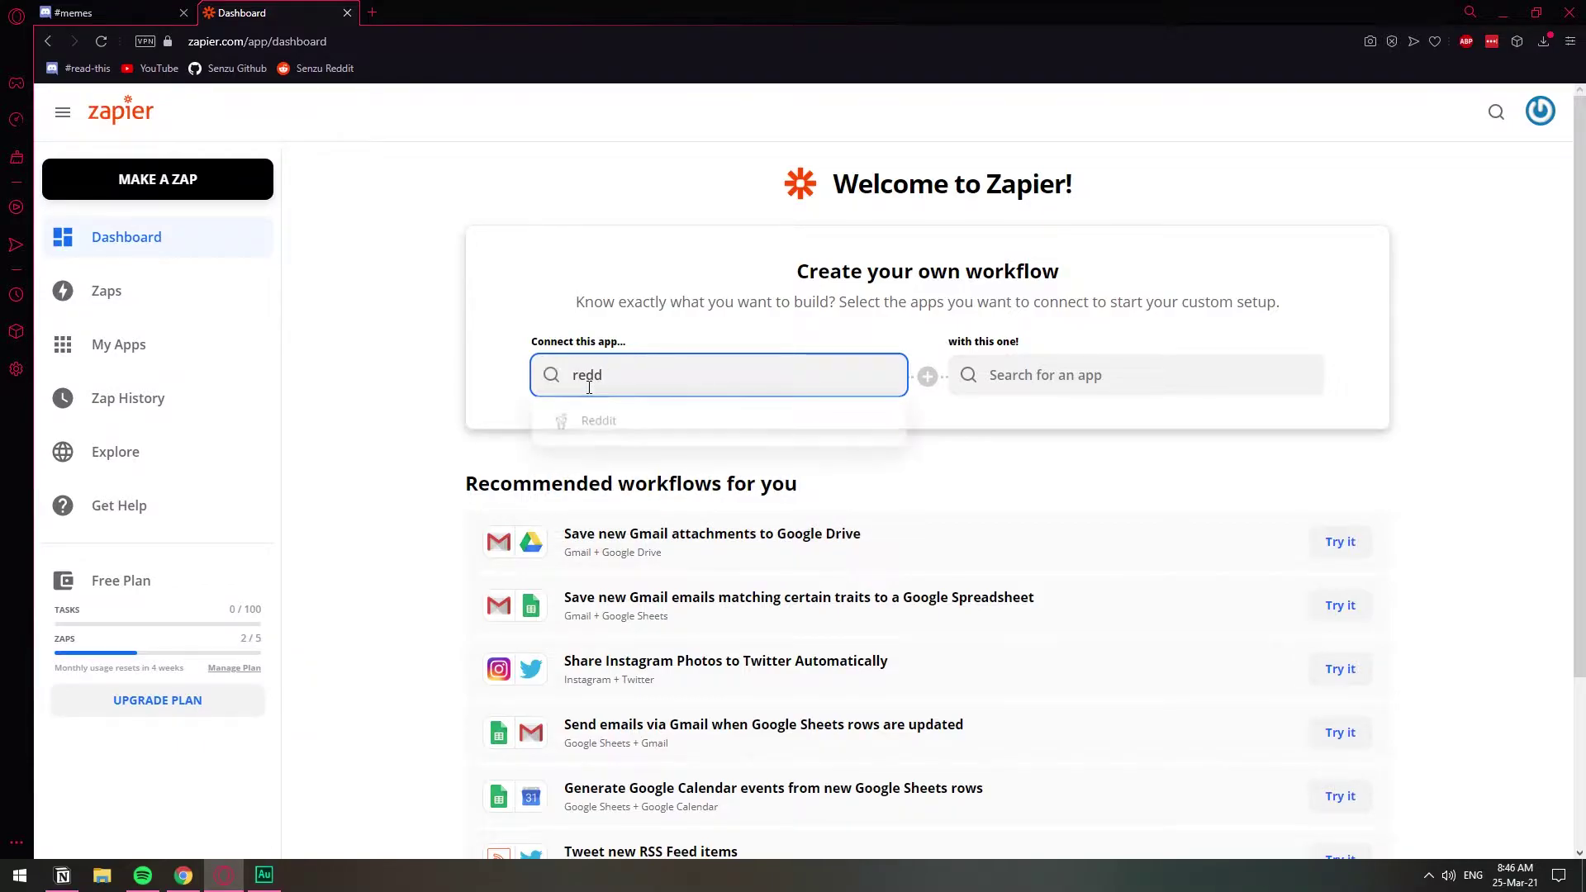
{"action": "left_click", "coordinate": [609, 430]}
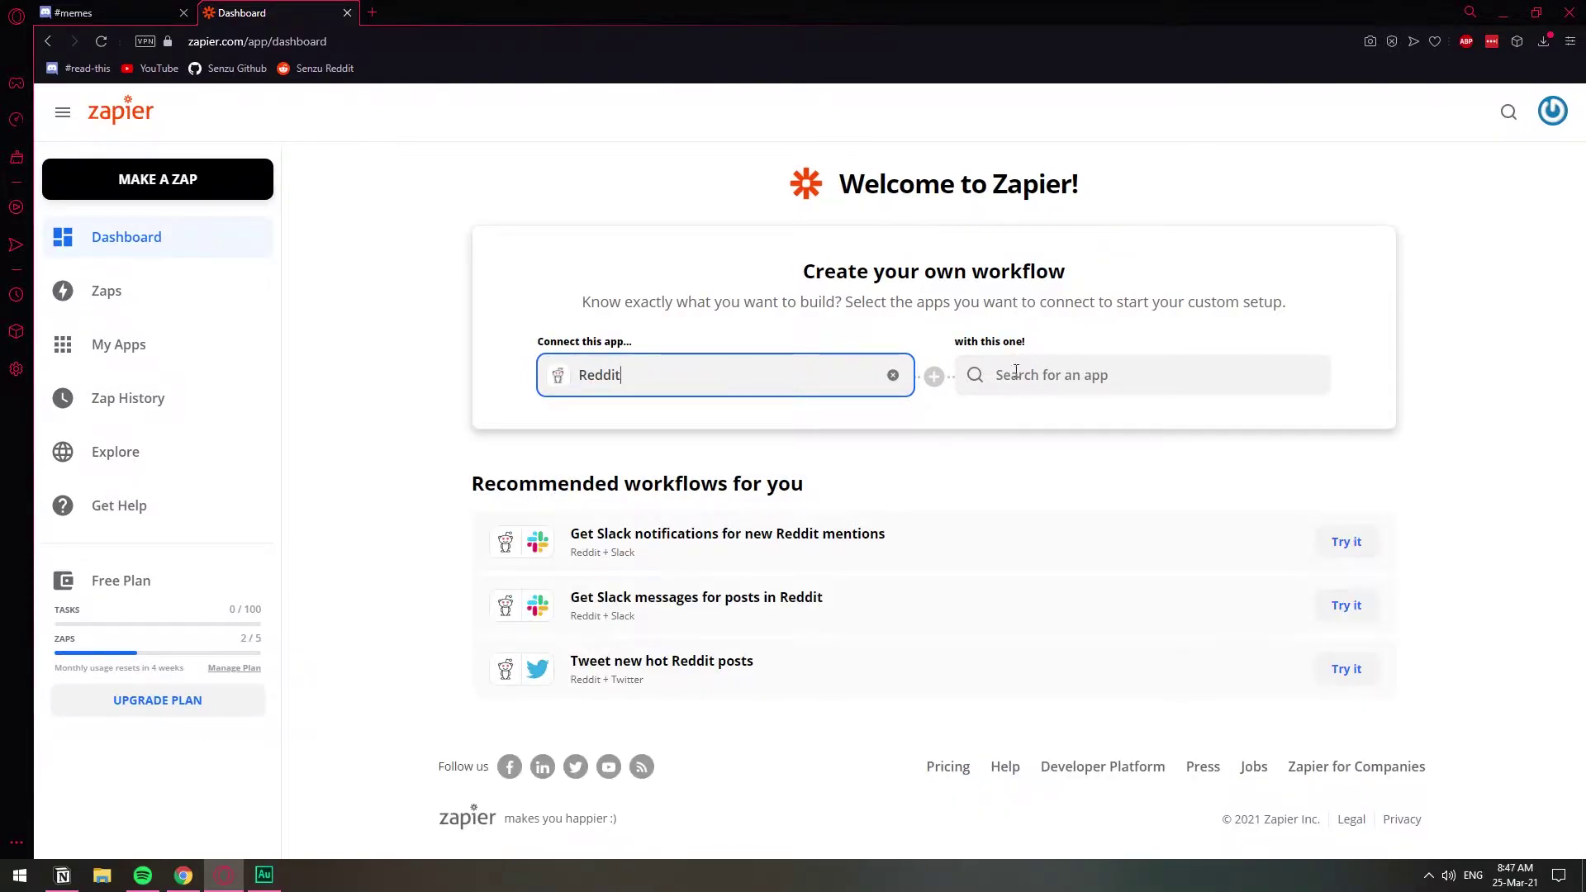
{"action": "left_click", "coordinate": [1042, 375]}
{"action": "type", "text": "disc"}
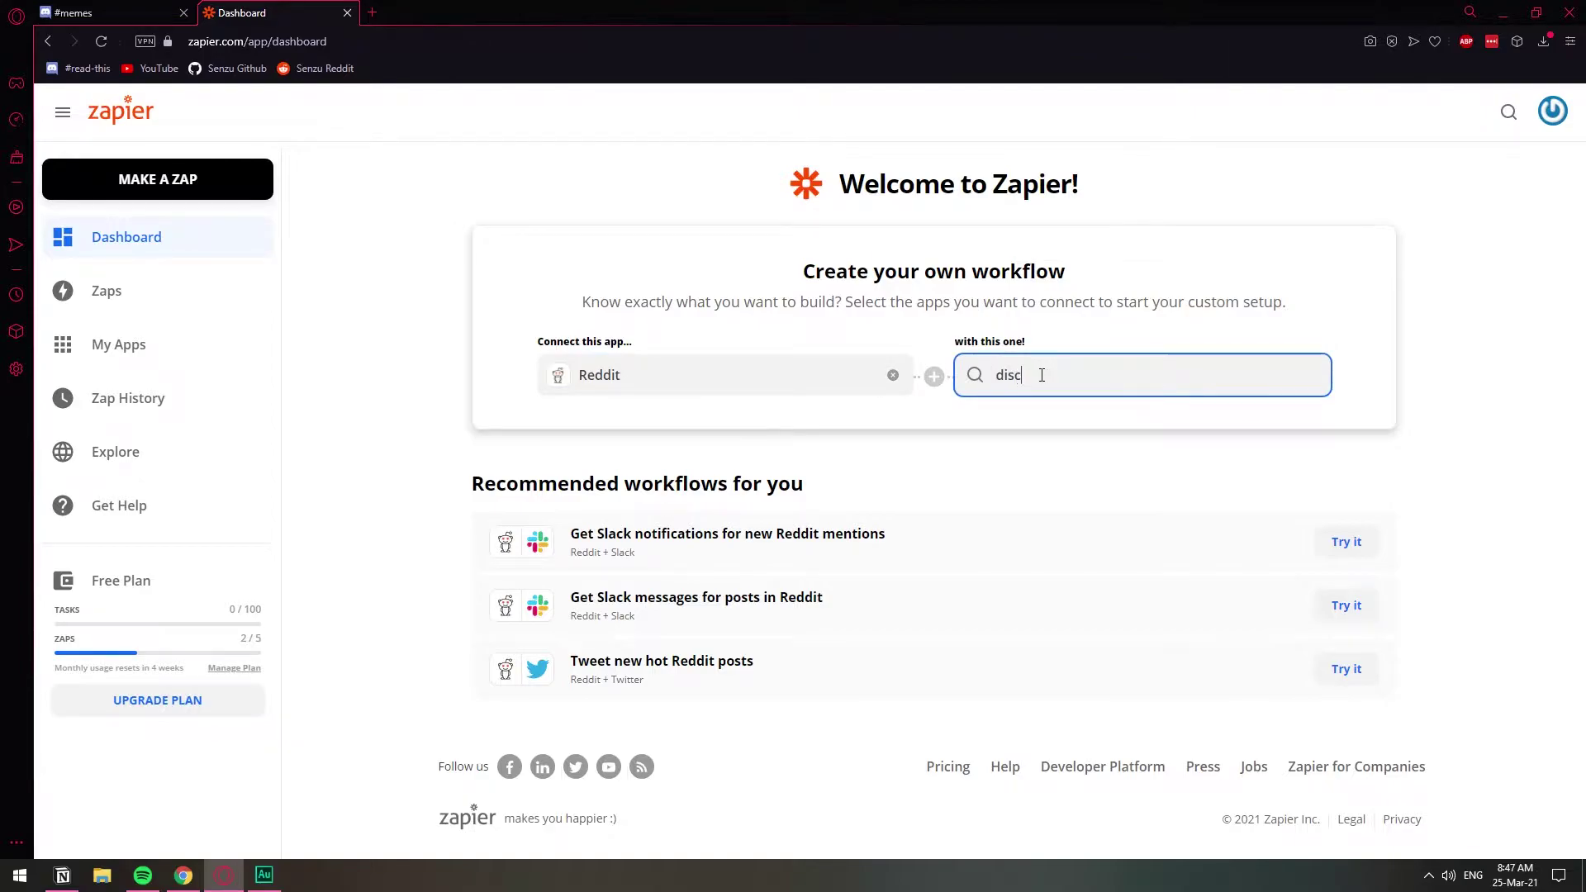
{"action": "left_click", "coordinate": [1039, 425]}
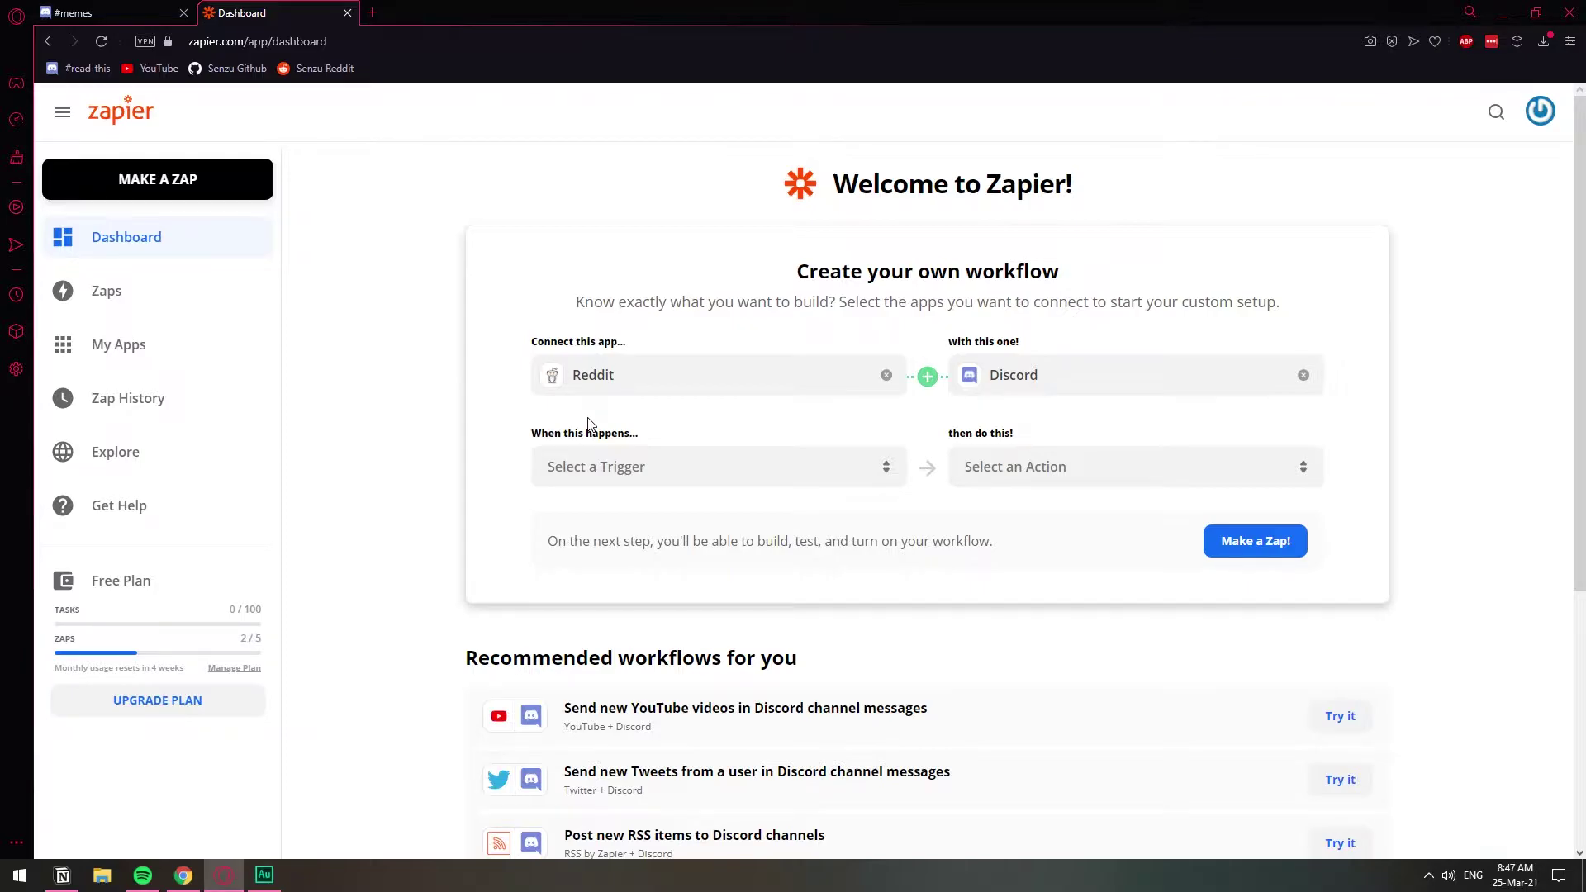
Step: Choose trigger New Hot Post in Subreddit and action Send Channel Message
{"action": "left_click", "coordinate": [611, 461]}
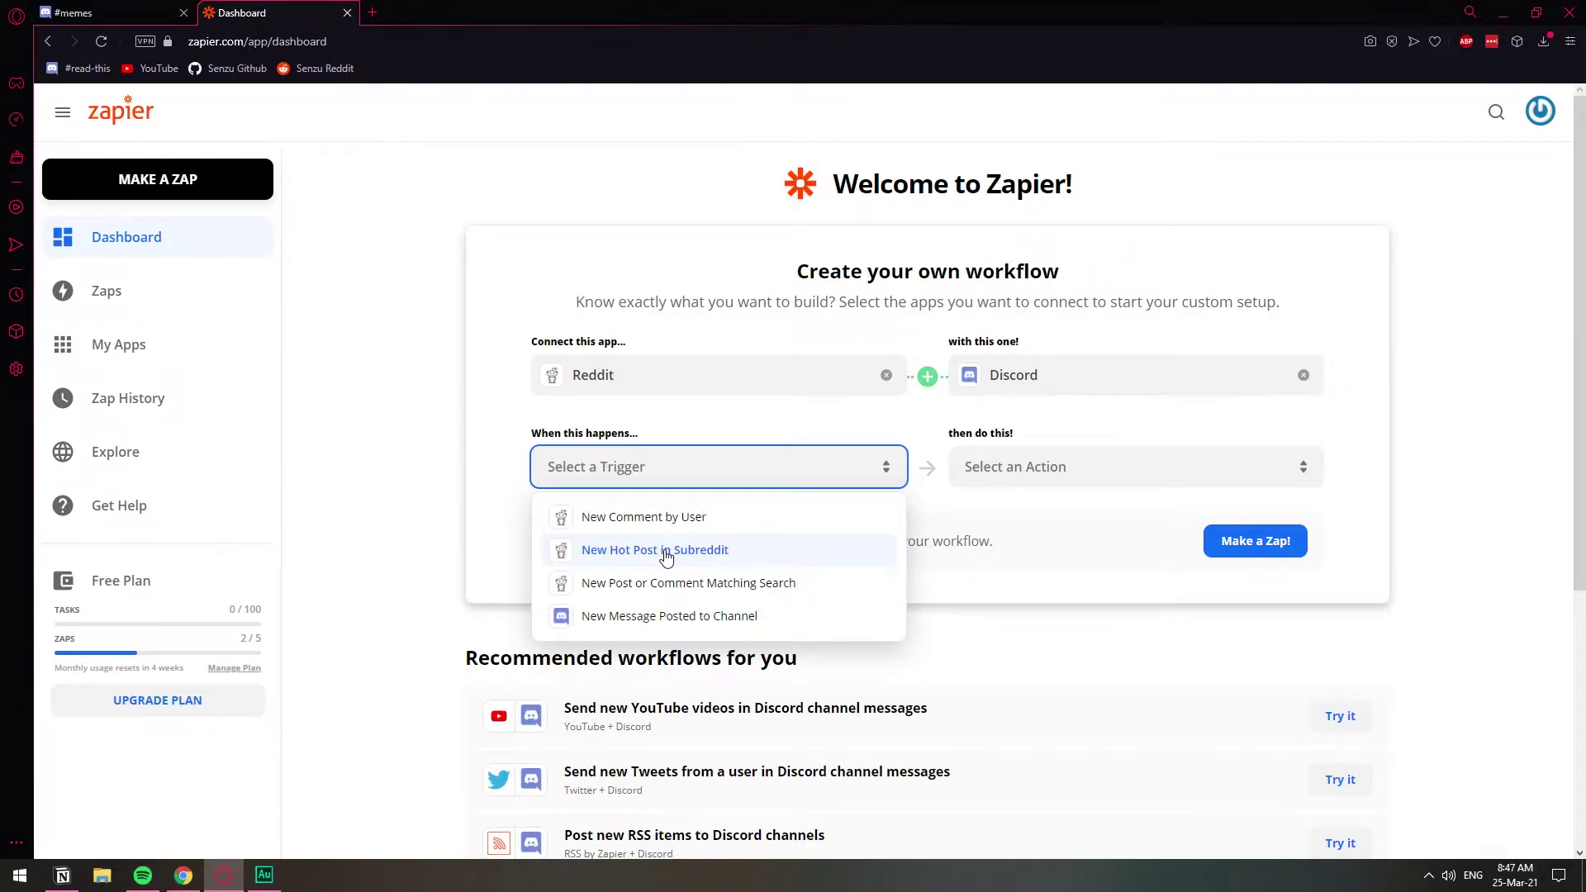
{"action": "left_click", "coordinate": [666, 553]}
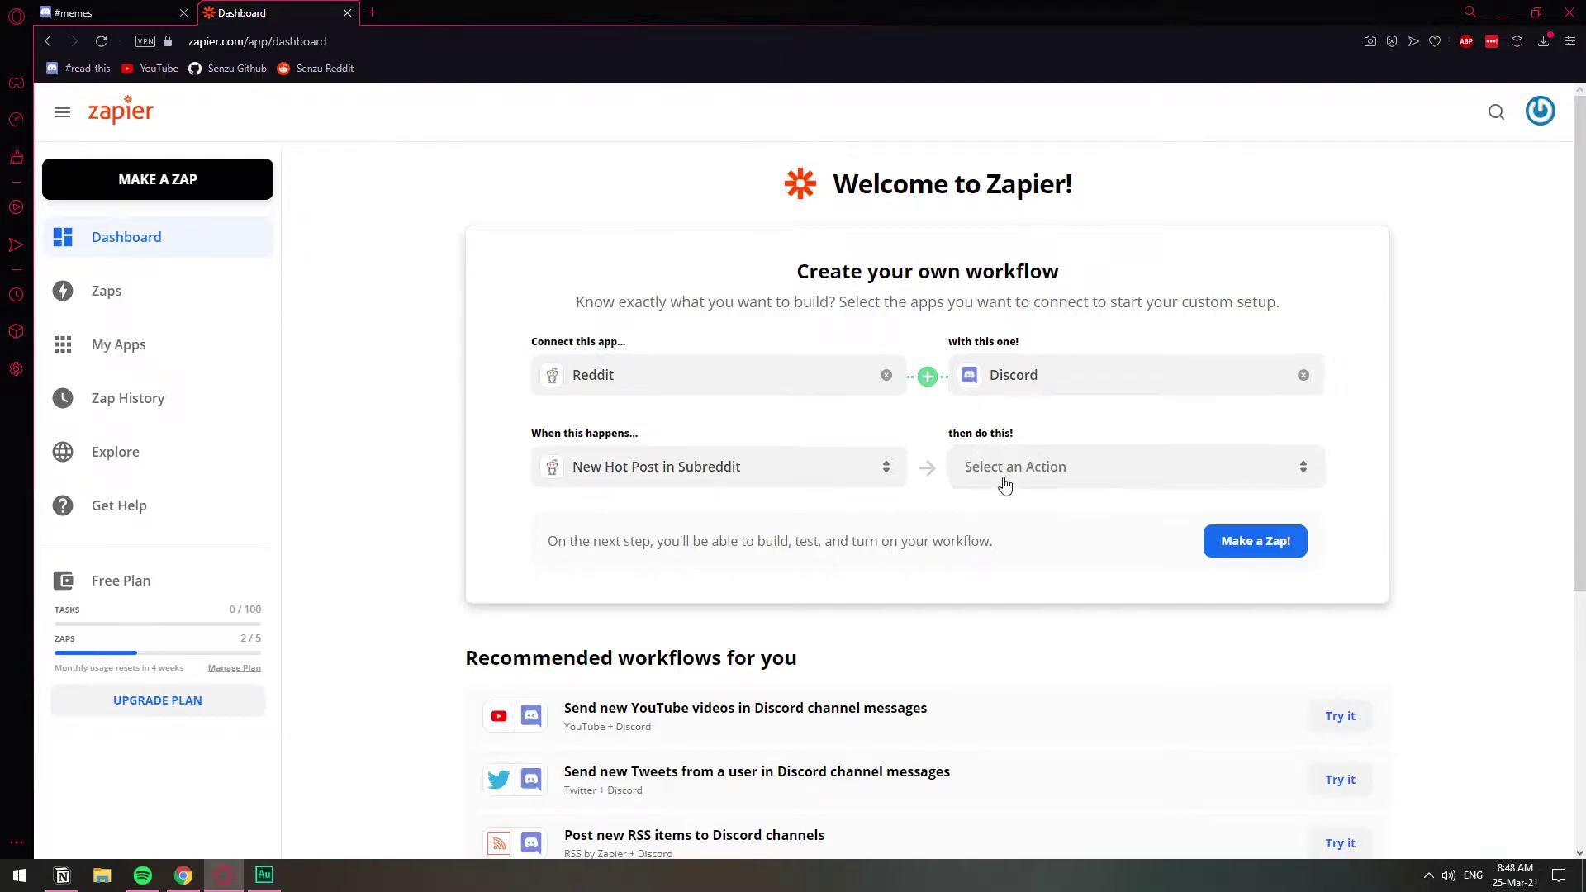
{"action": "left_click", "coordinate": [1004, 483]}
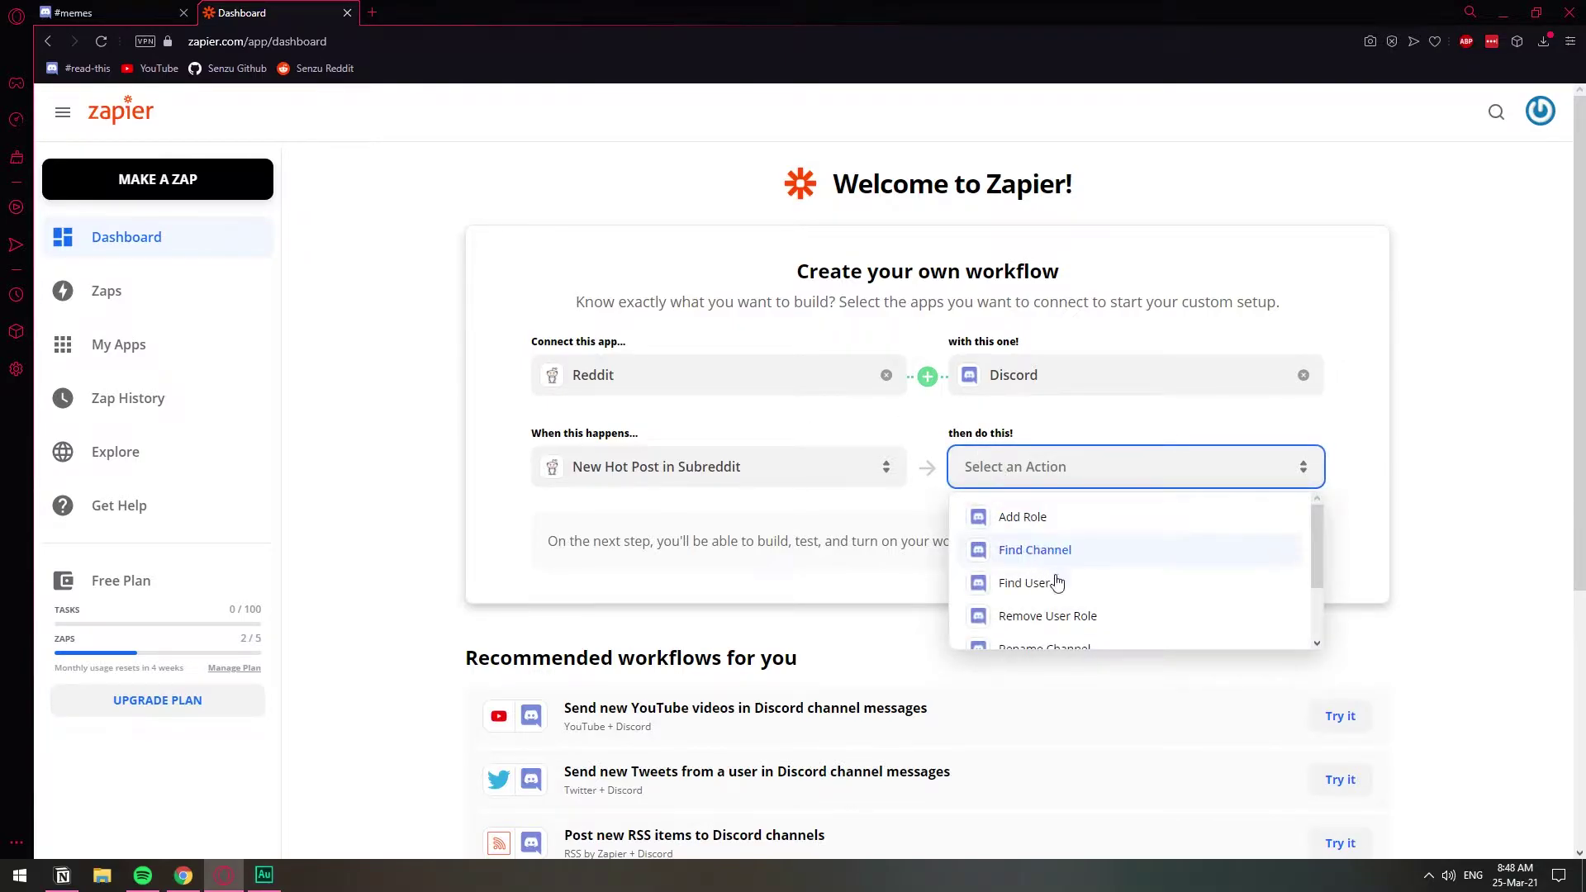
{"action": "left_click_drag", "start_coordinate": [1315, 555], "coordinate": [1317, 603]}
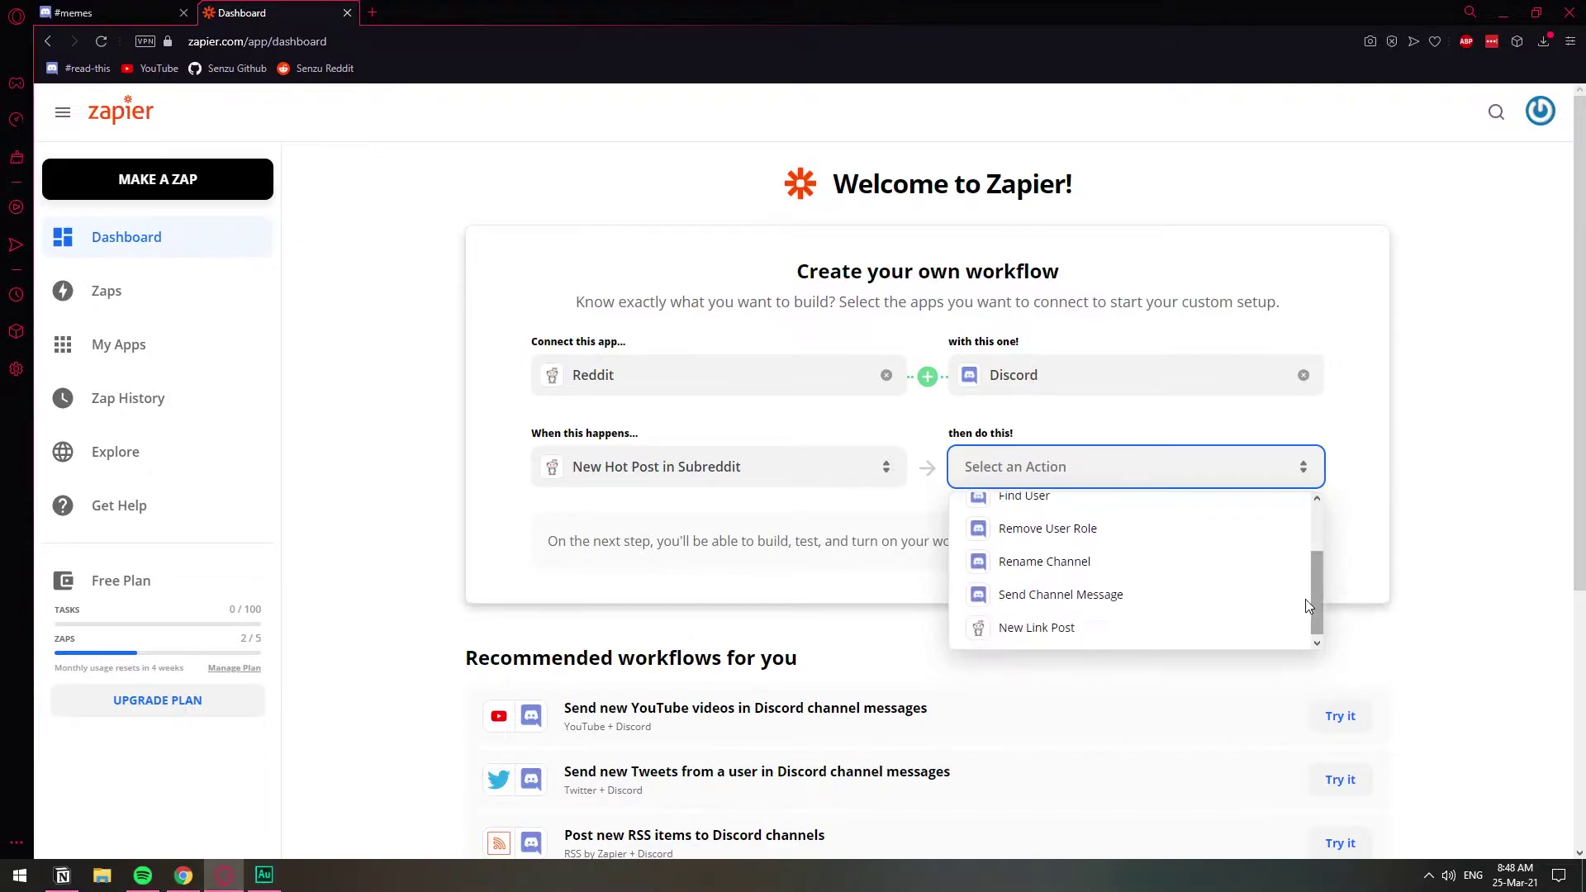
{"action": "left_click", "coordinate": [1110, 601]}
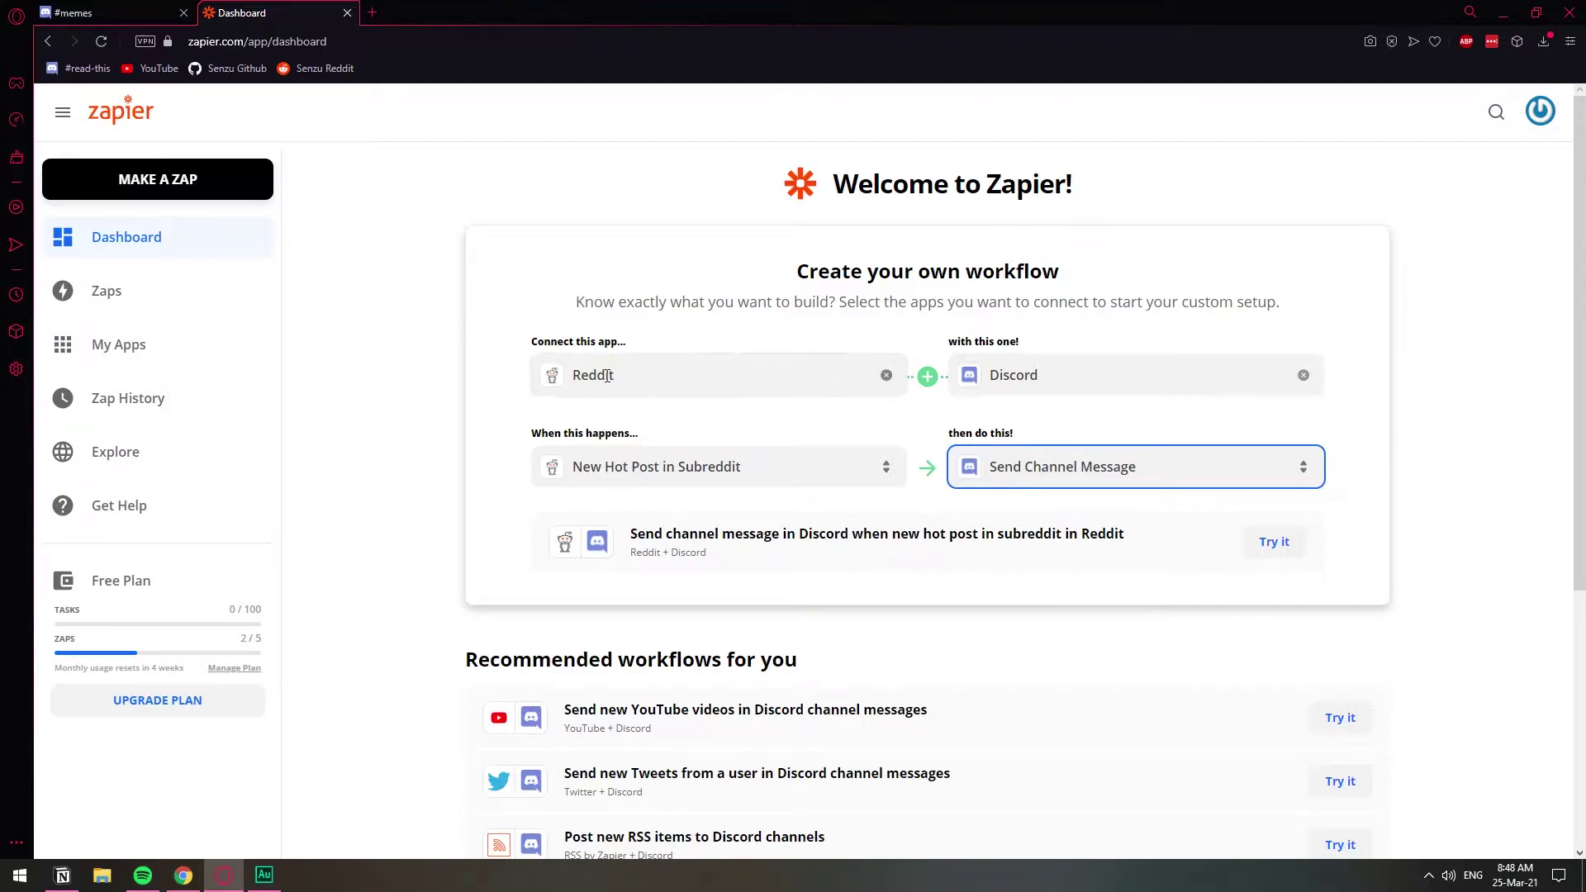
Step: Start the Reddit-to-Discord Zap and authorize a Reddit account for its trigger
{"action": "left_click", "coordinate": [1274, 542]}
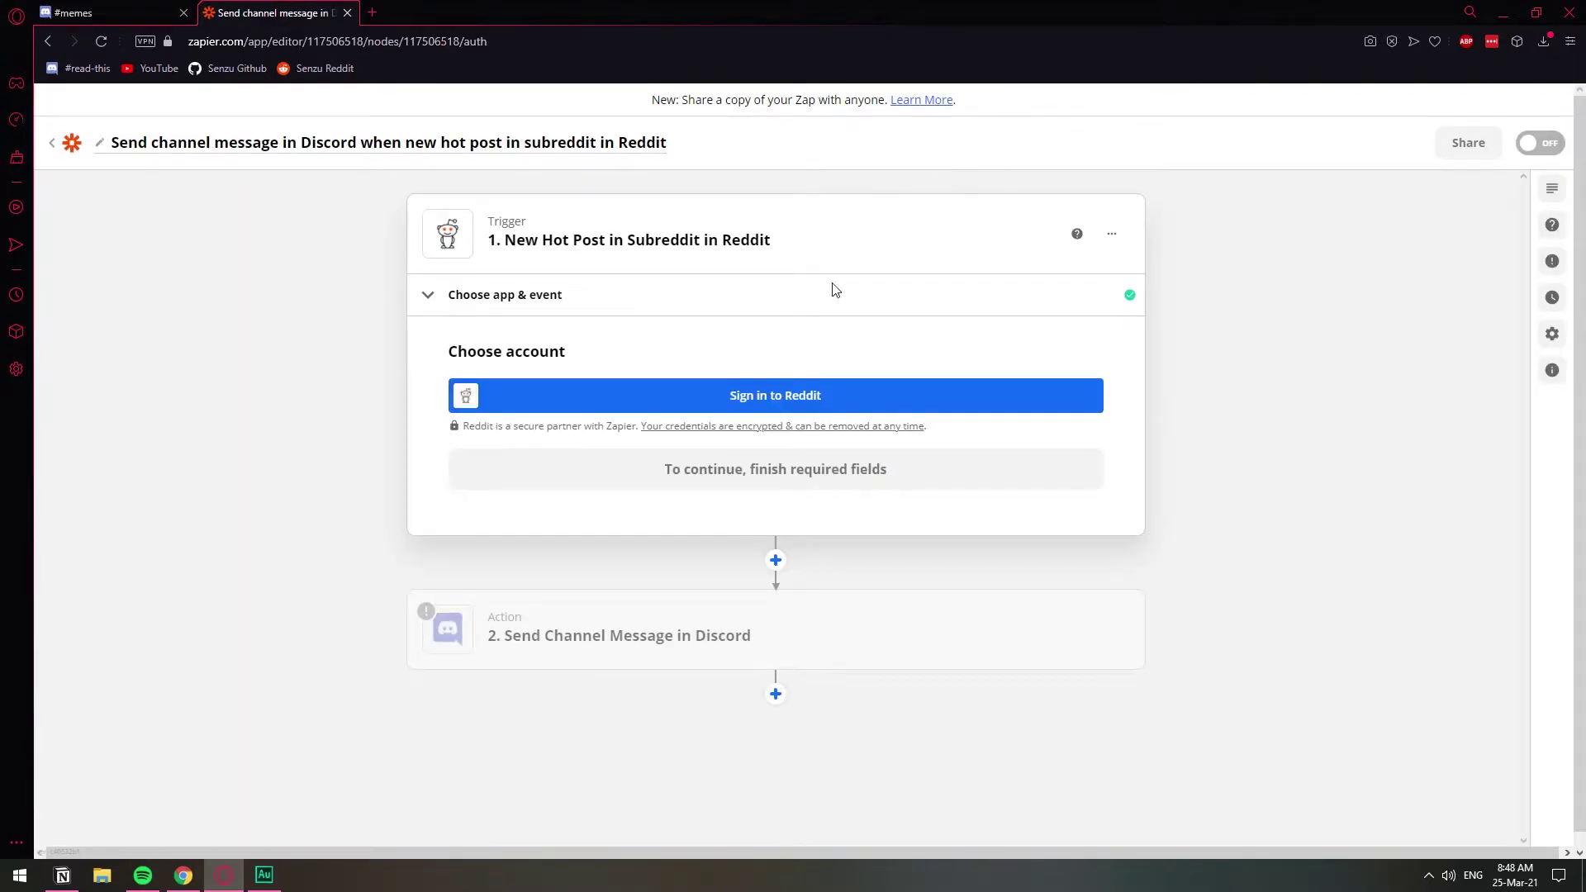
{"action": "left_click", "coordinate": [765, 401]}
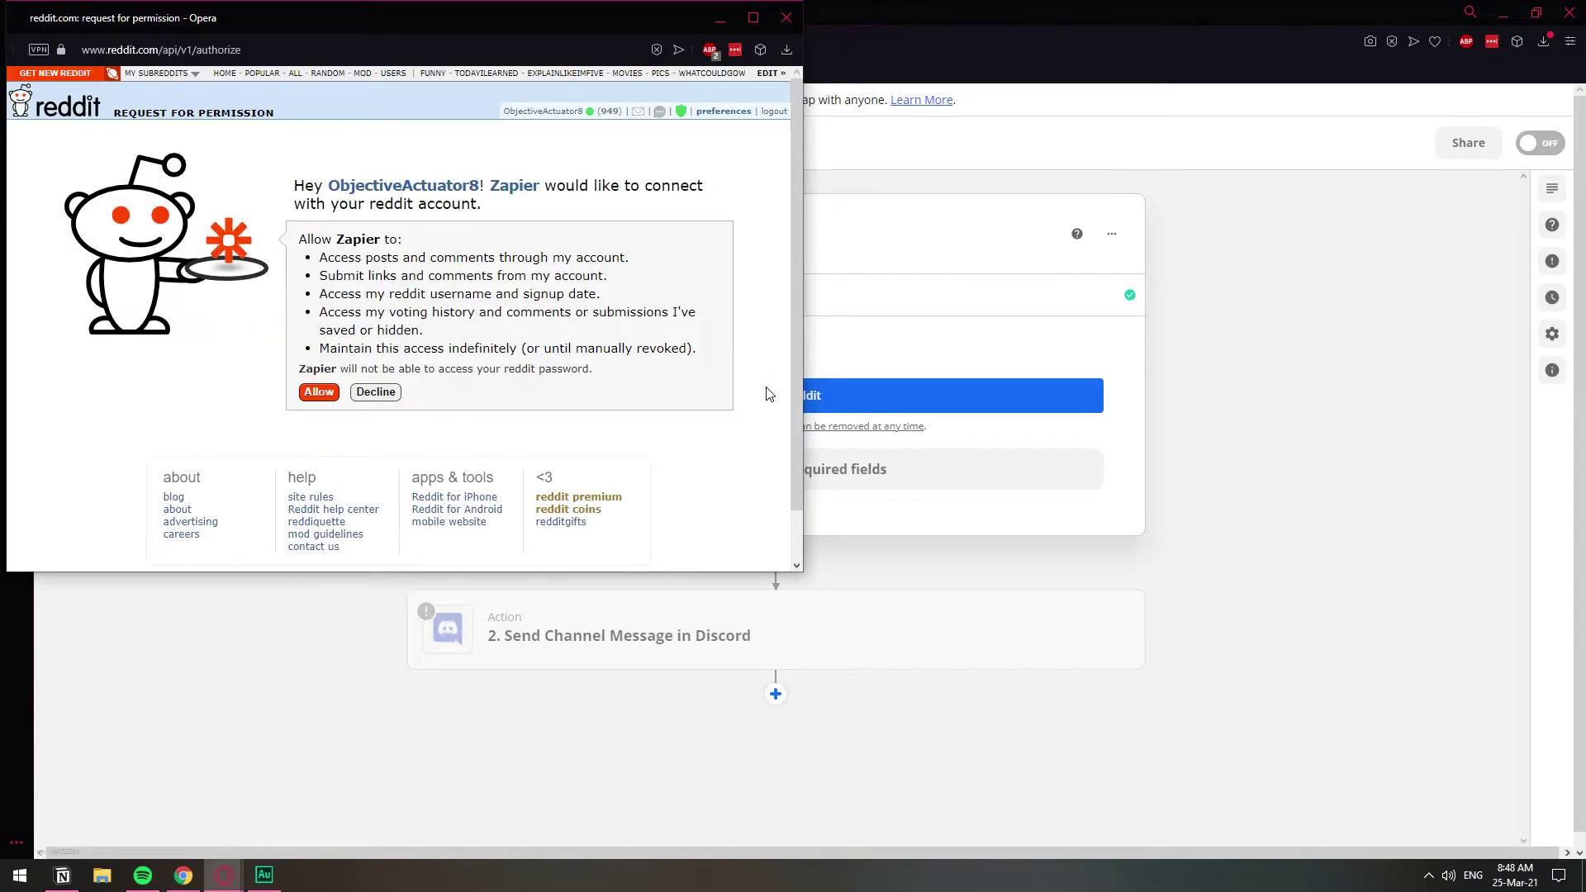
{"action": "left_click", "coordinate": [319, 393]}
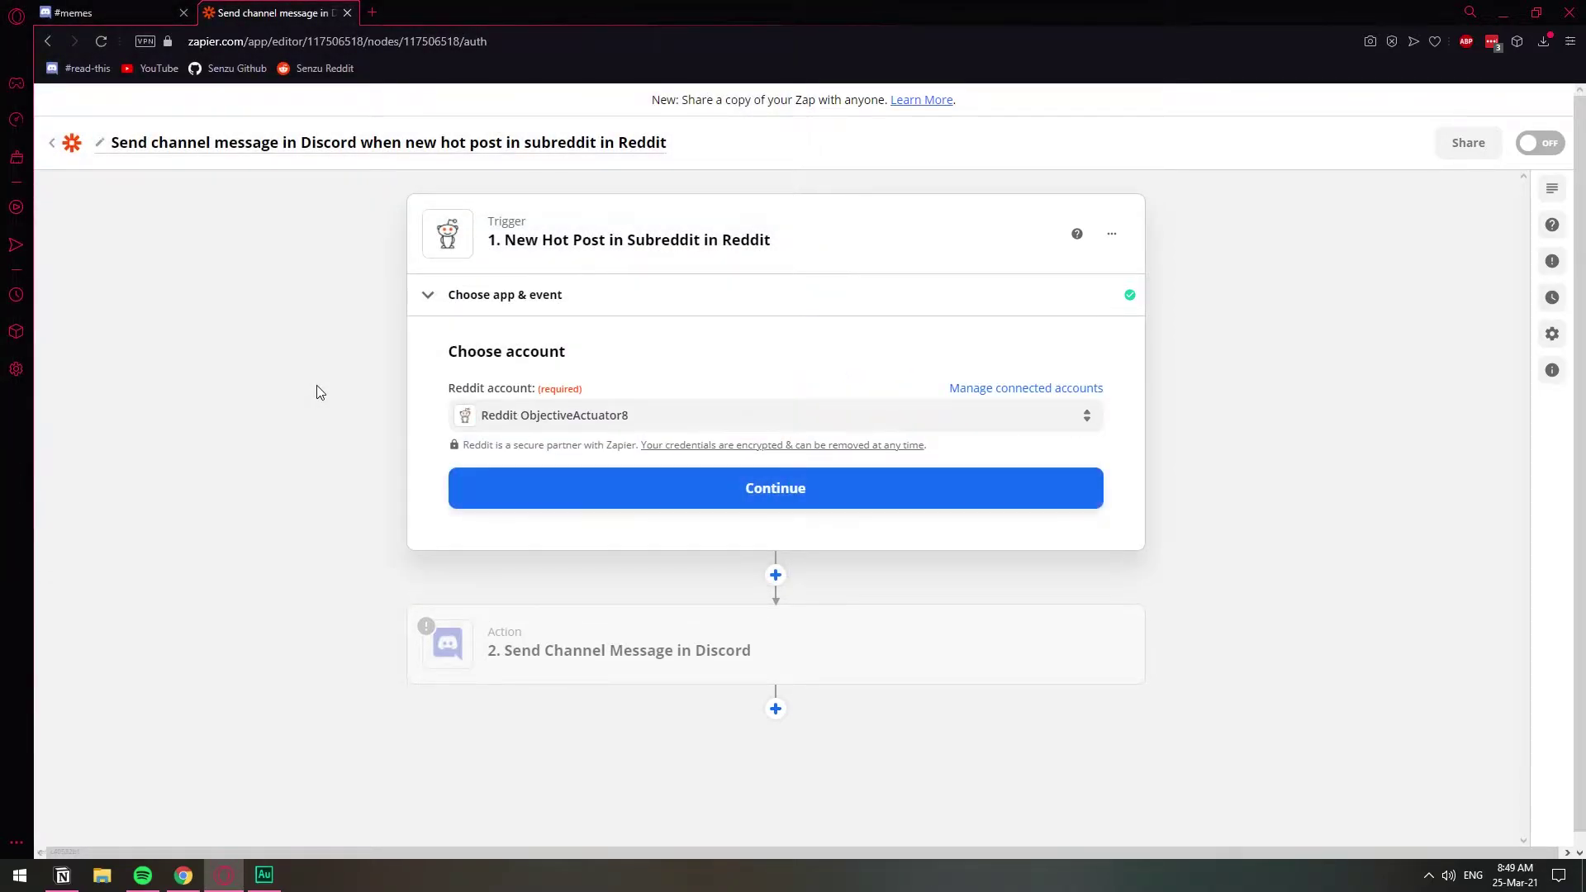
{"action": "left_click", "coordinate": [715, 486]}
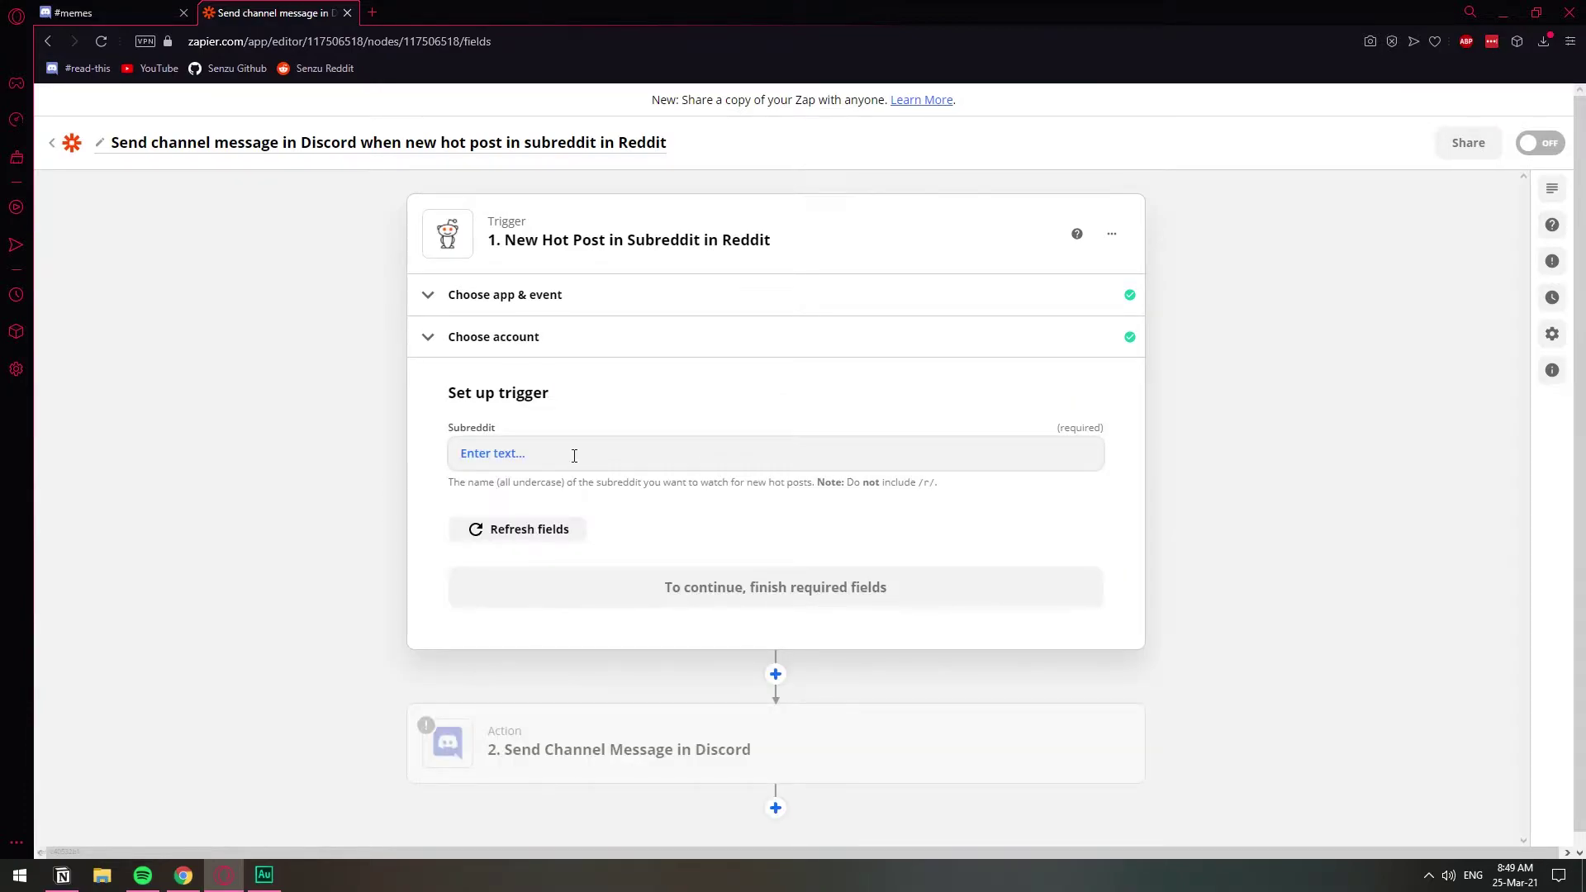
Step: Set the trigger subreddit to 'funny' and test it to fetch a sample post
{"action": "left_click", "coordinate": [522, 454]}
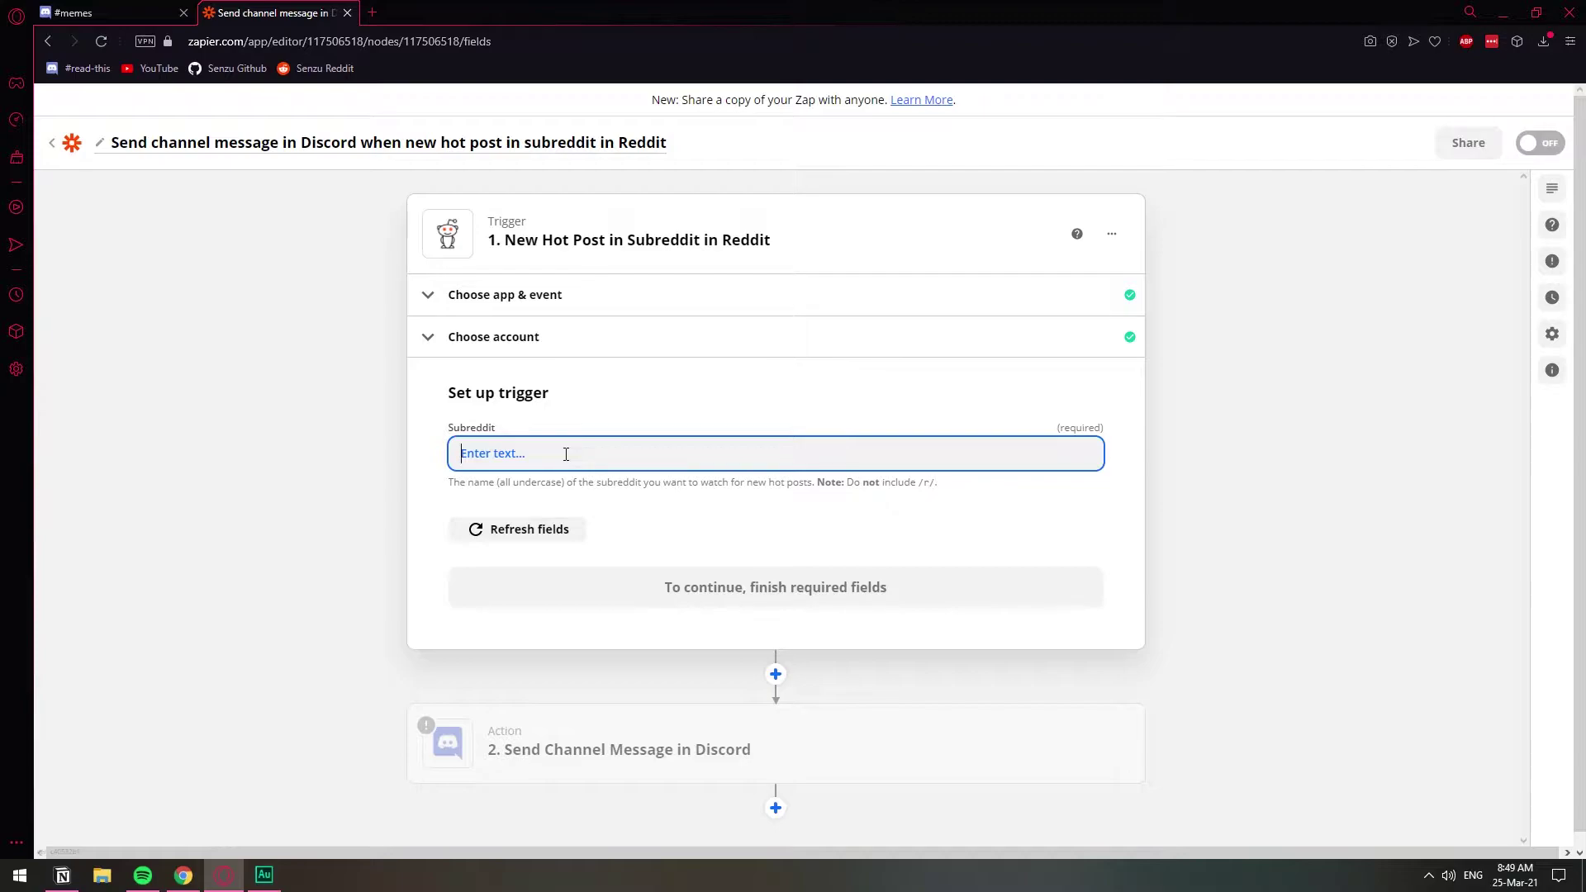
{"action": "type", "text": "funny"}
{"action": "left_click", "coordinate": [785, 579]}
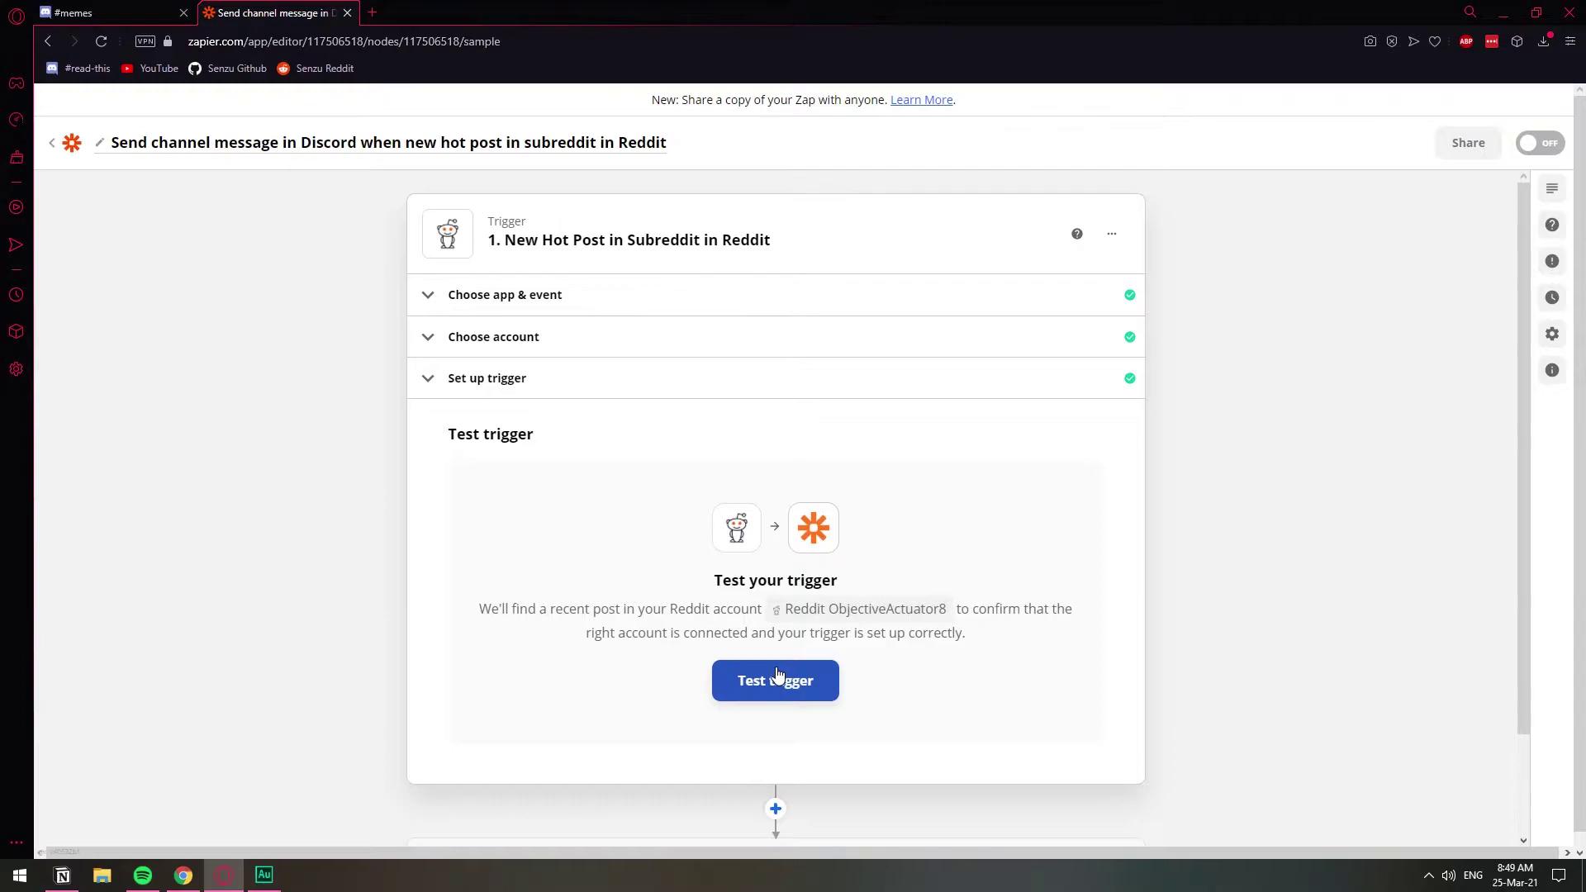
{"action": "left_click", "coordinate": [799, 677]}
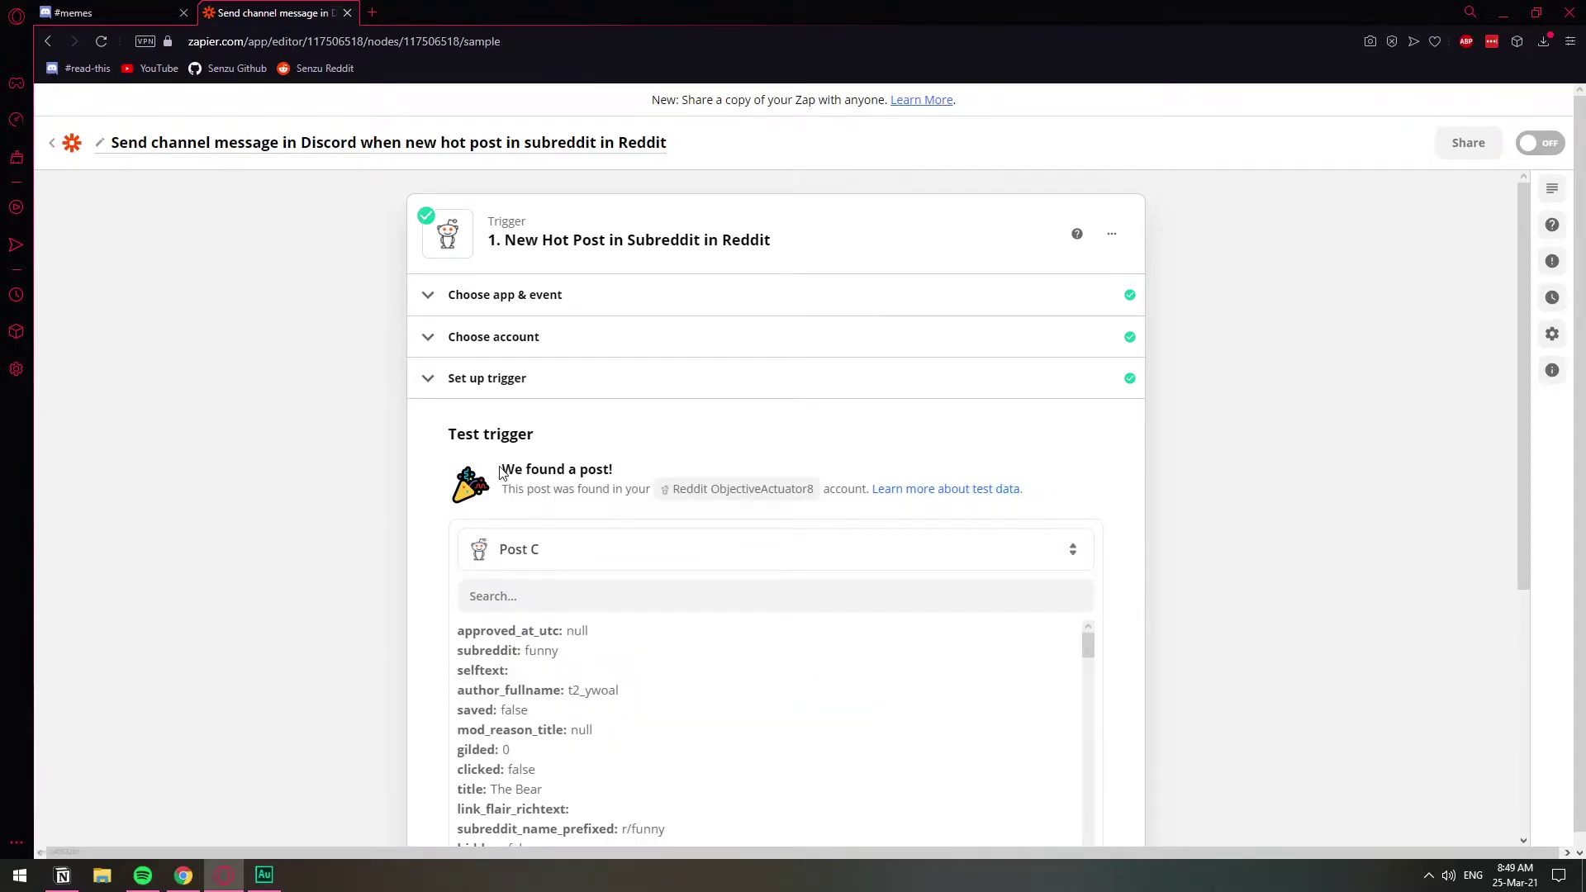
Step: Copy the sample post's thumbnail URL, check it in another tab, then return to Zapier
{"action": "left_click_drag", "start_coordinate": [647, 570], "coordinate": [636, 704]}
{"action": "left_click", "coordinate": [637, 704]}
{"action": "scroll", "coordinate": [639, 708], "scroll_direction": "down", "scroll_amount": 3}
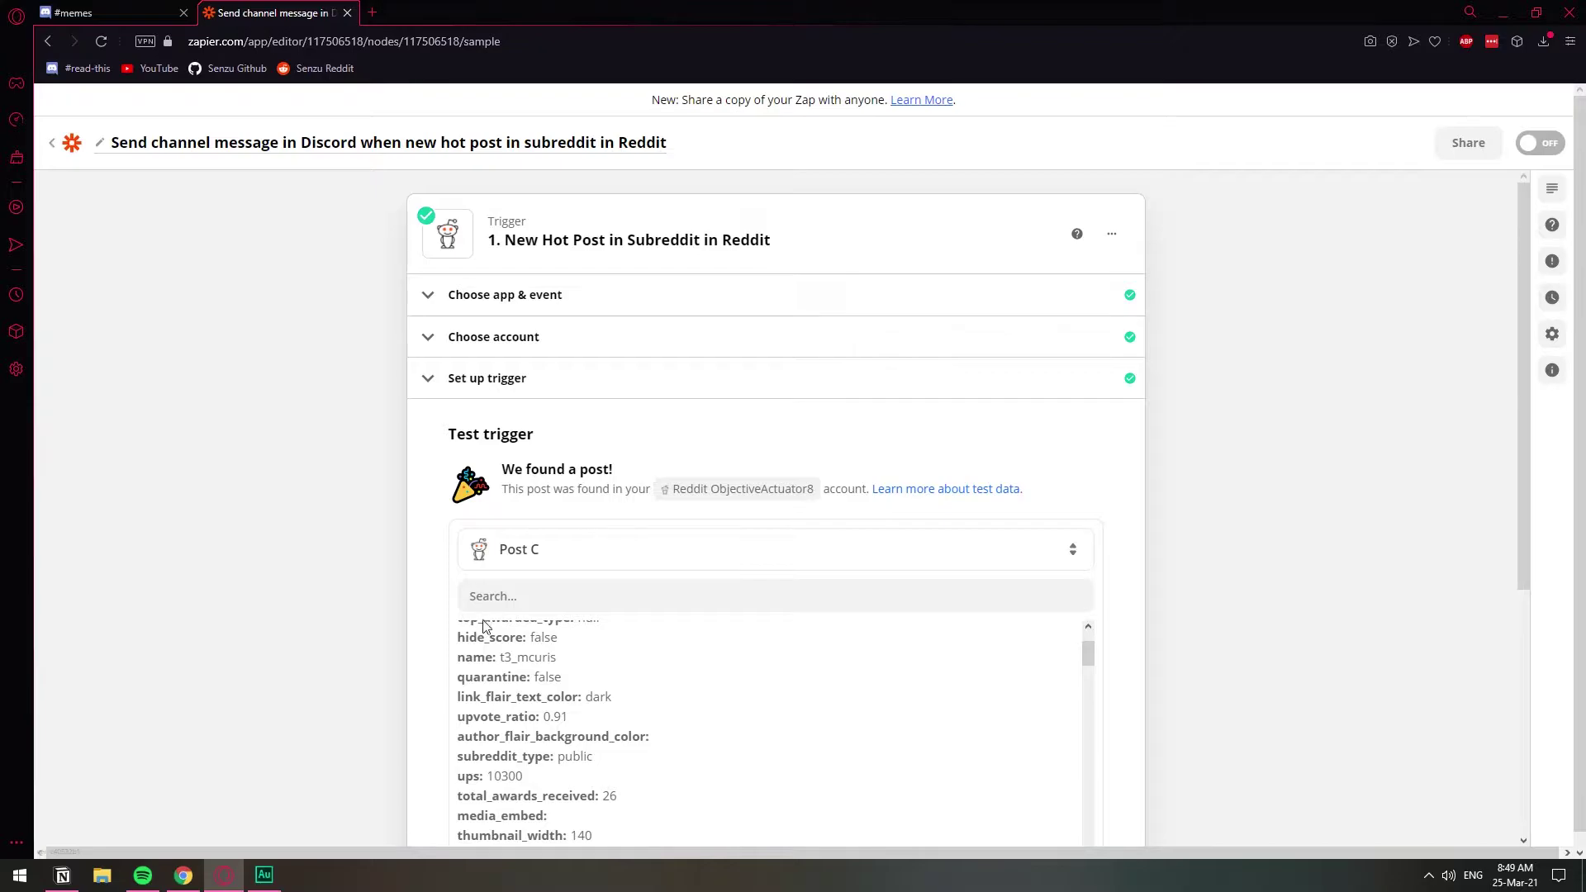
{"action": "scroll", "coordinate": [436, 630], "scroll_direction": "down", "scroll_amount": 4}
{"action": "scroll", "coordinate": [623, 450], "scroll_direction": "down", "scroll_amount": 6}
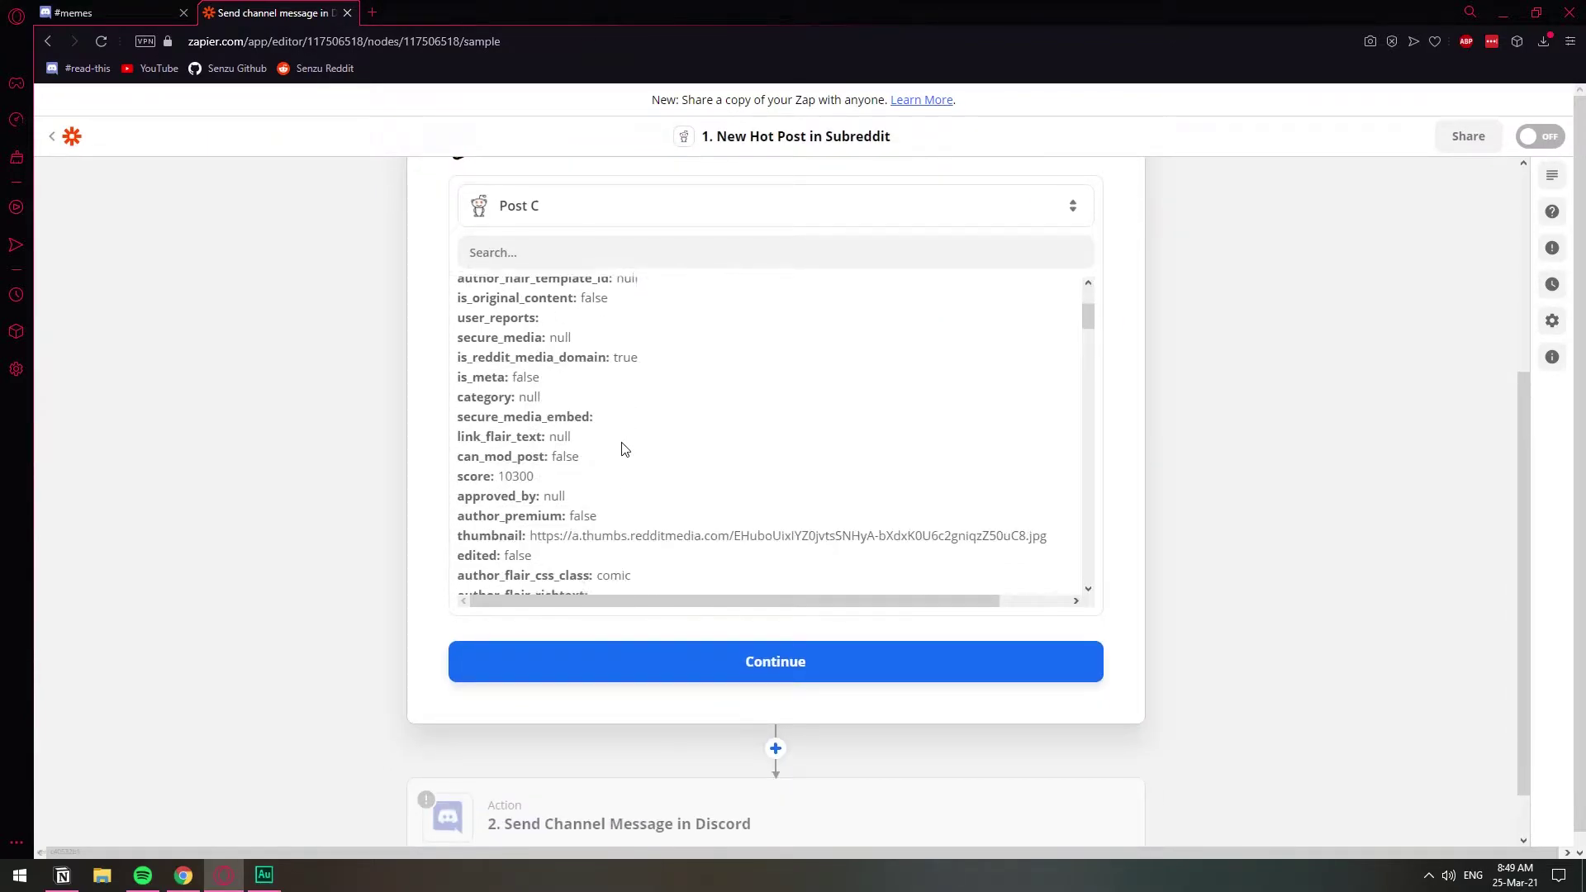
{"action": "scroll", "coordinate": [738, 459], "scroll_direction": "up", "scroll_amount": 2}
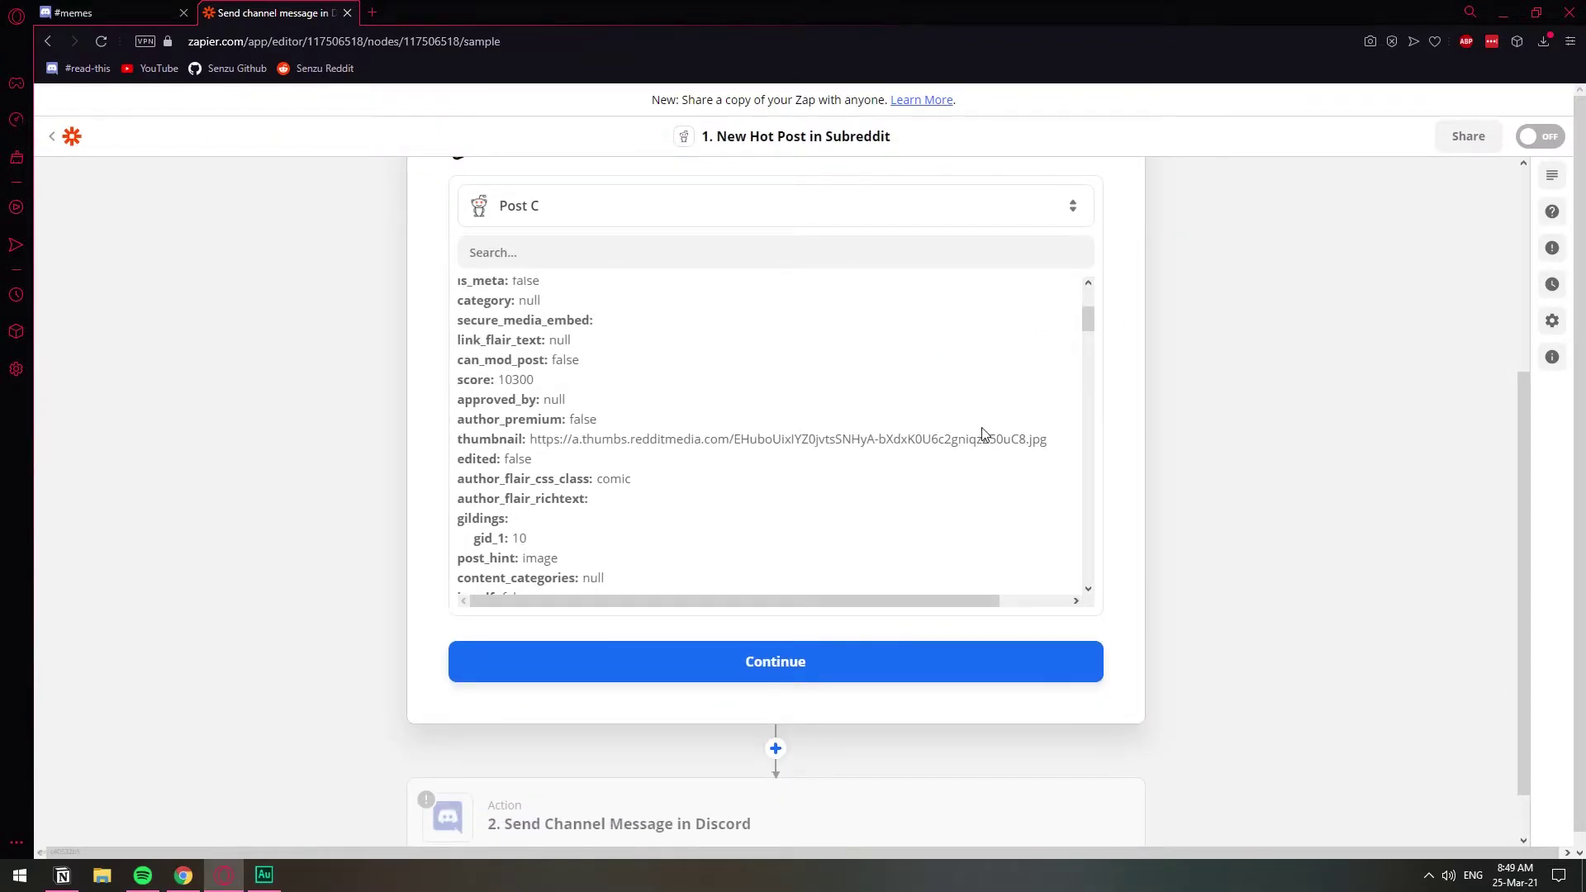
{"action": "left_click_drag", "start_coordinate": [1047, 440], "coordinate": [530, 440]}
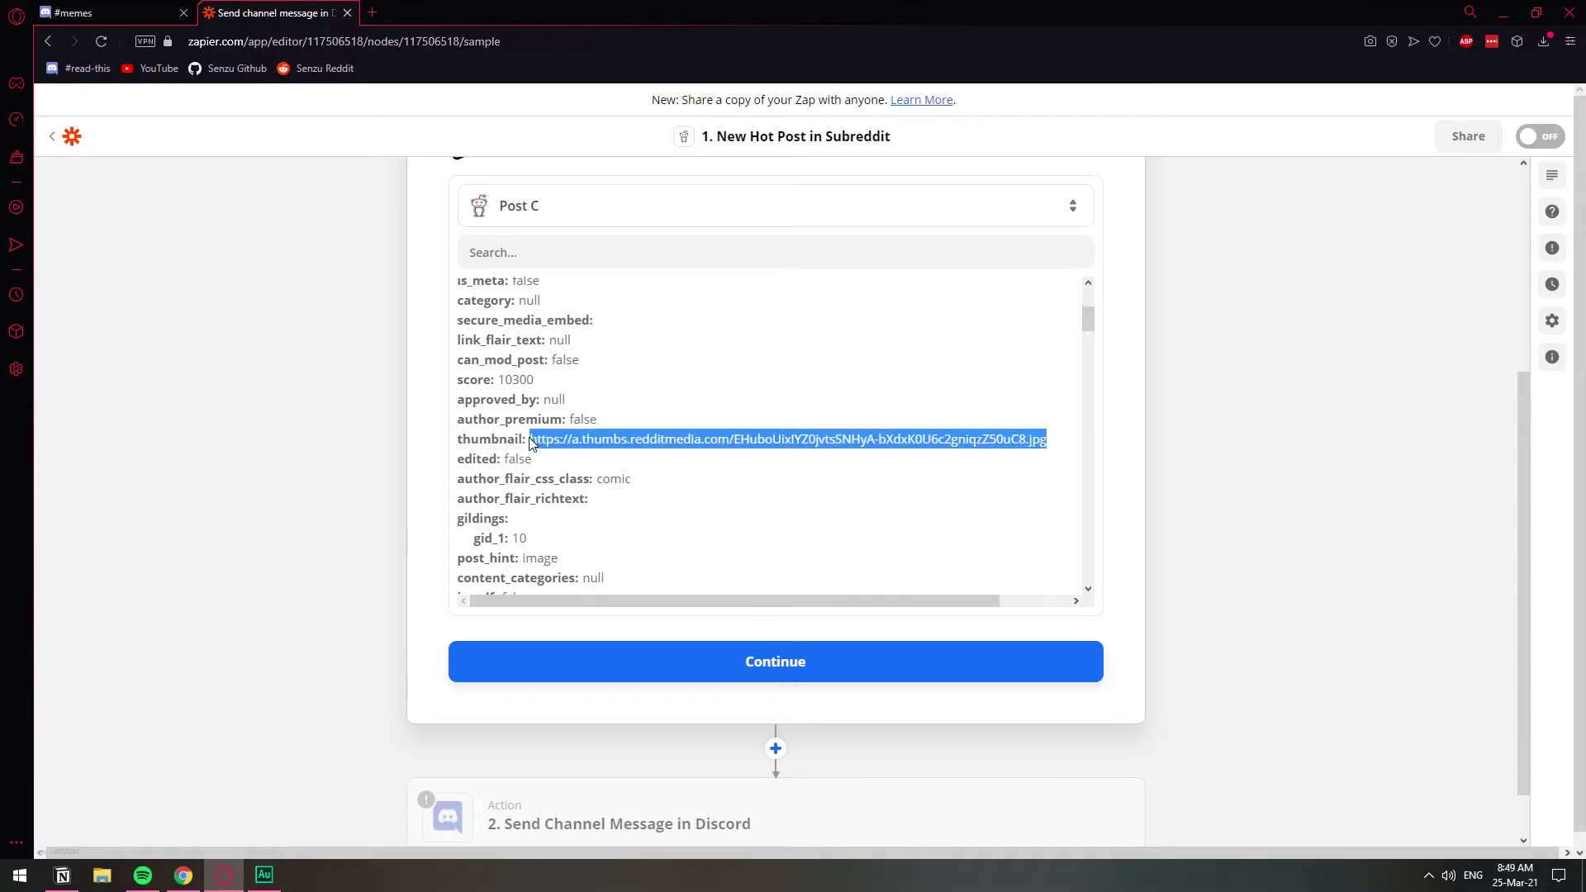
{"action": "right_click", "coordinate": [533, 440]}
{"action": "left_click", "coordinate": [598, 496]}
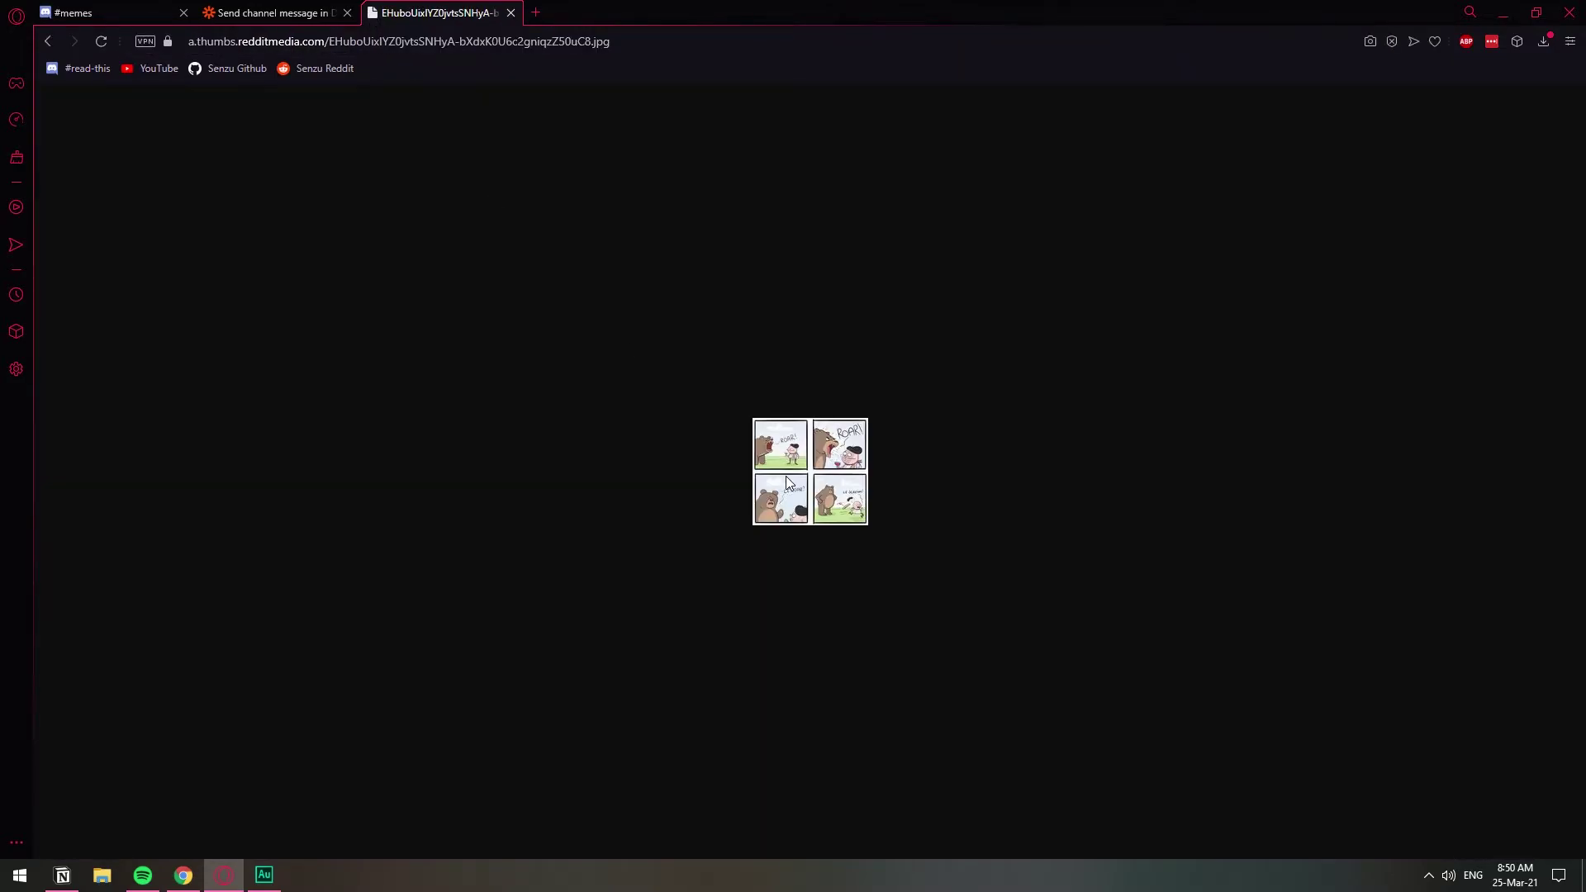
{"action": "scroll", "coordinate": [786, 476], "scroll_direction": "up", "scroll_amount": 2}
{"action": "left_click", "coordinate": [309, 8]}
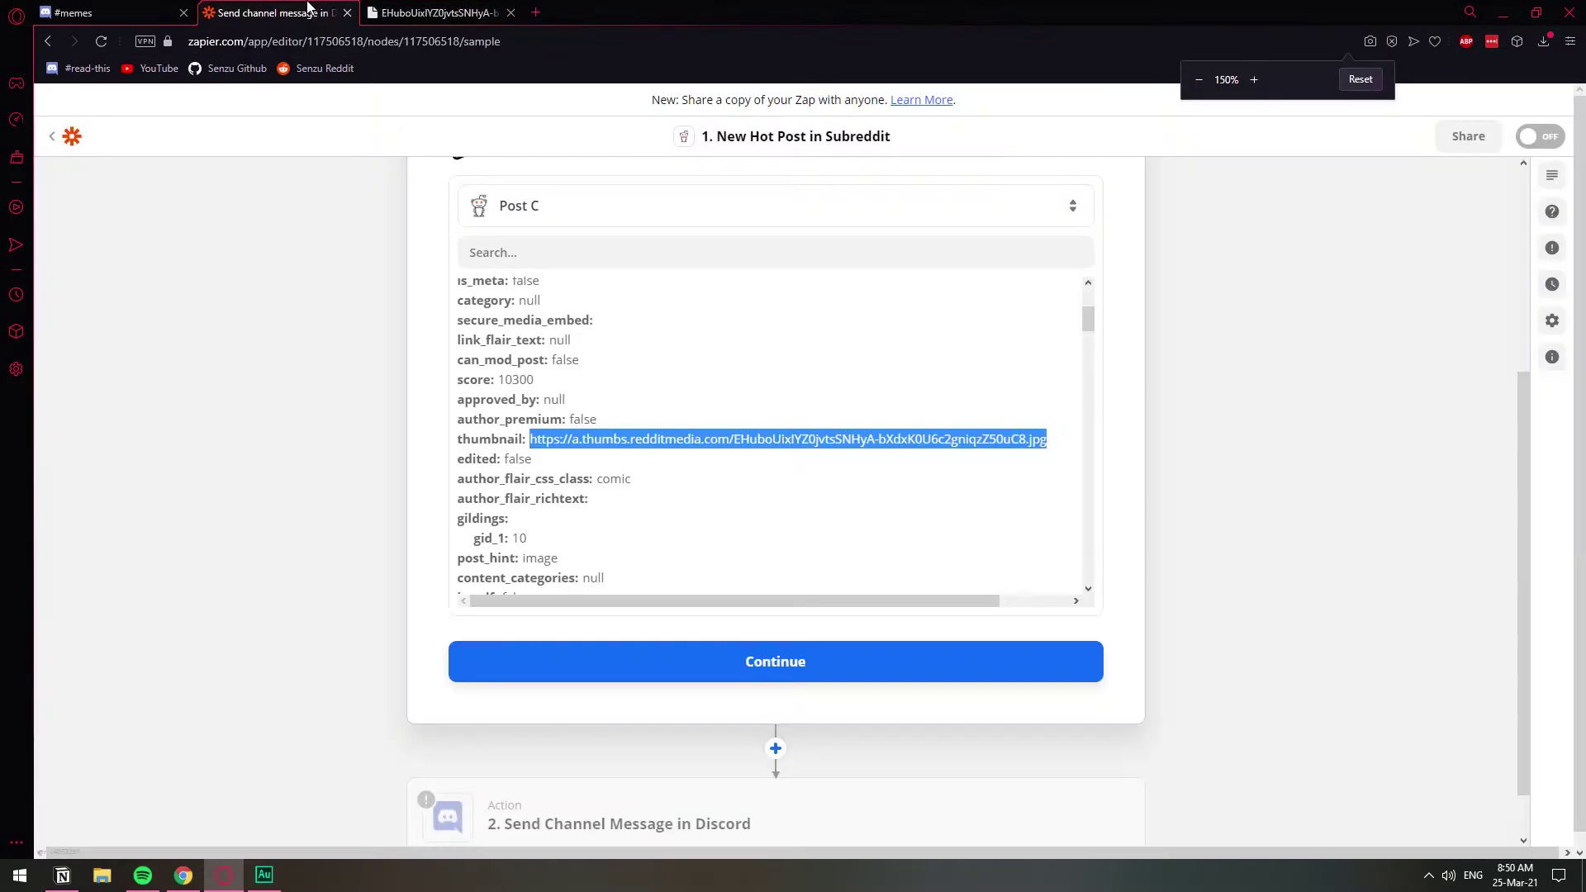
{"action": "left_click", "coordinate": [657, 477]}
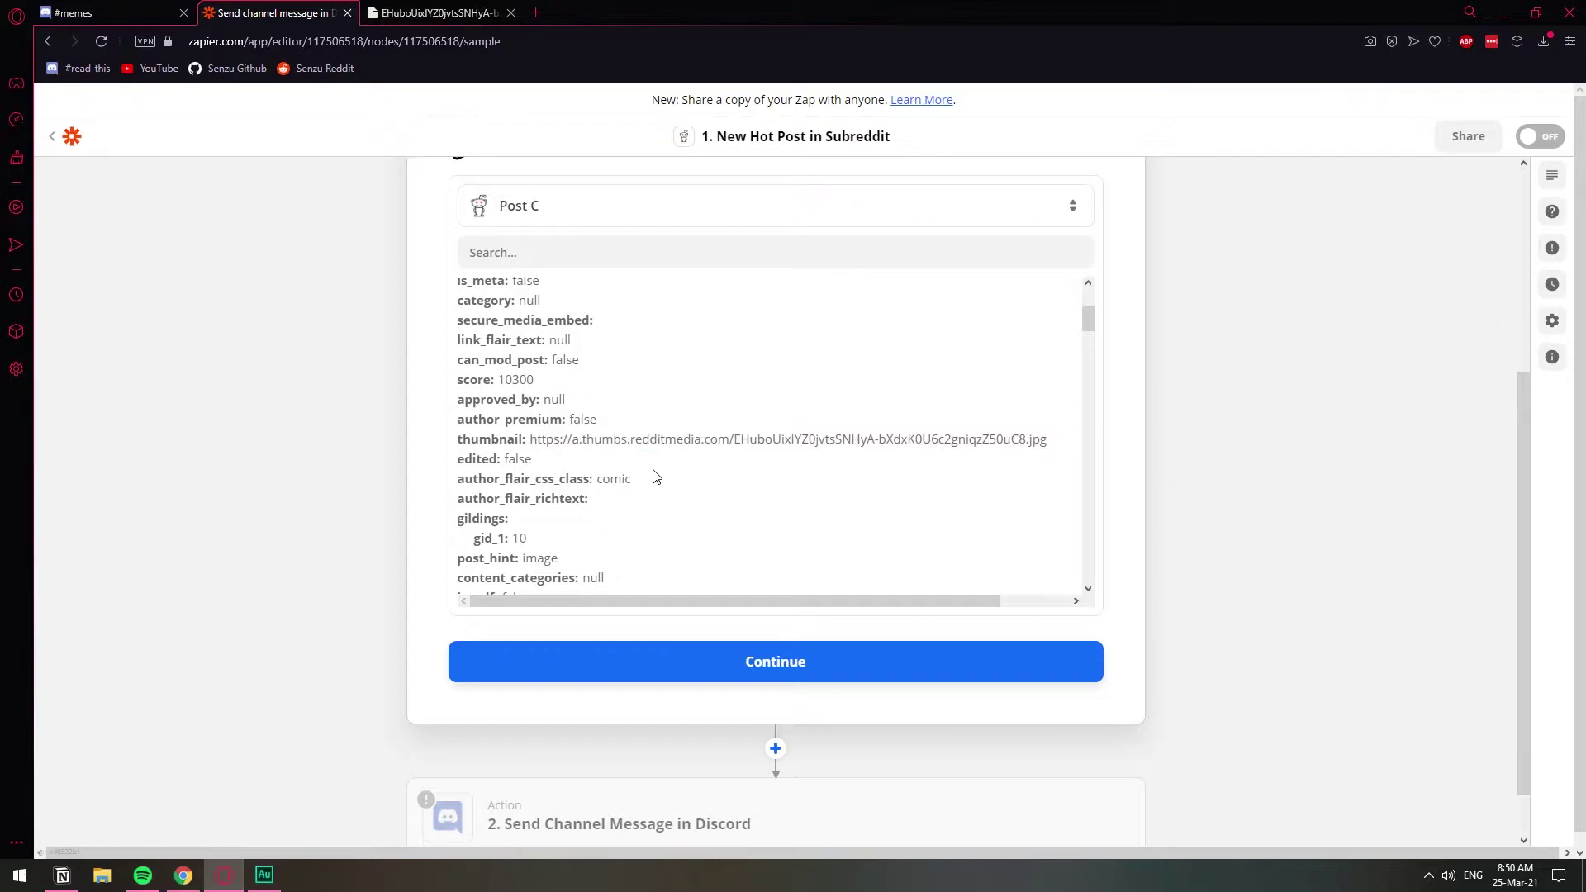
Step: Confirm the trigger and the Discord Send Channel Message app and event
{"action": "left_click", "coordinate": [815, 668]}
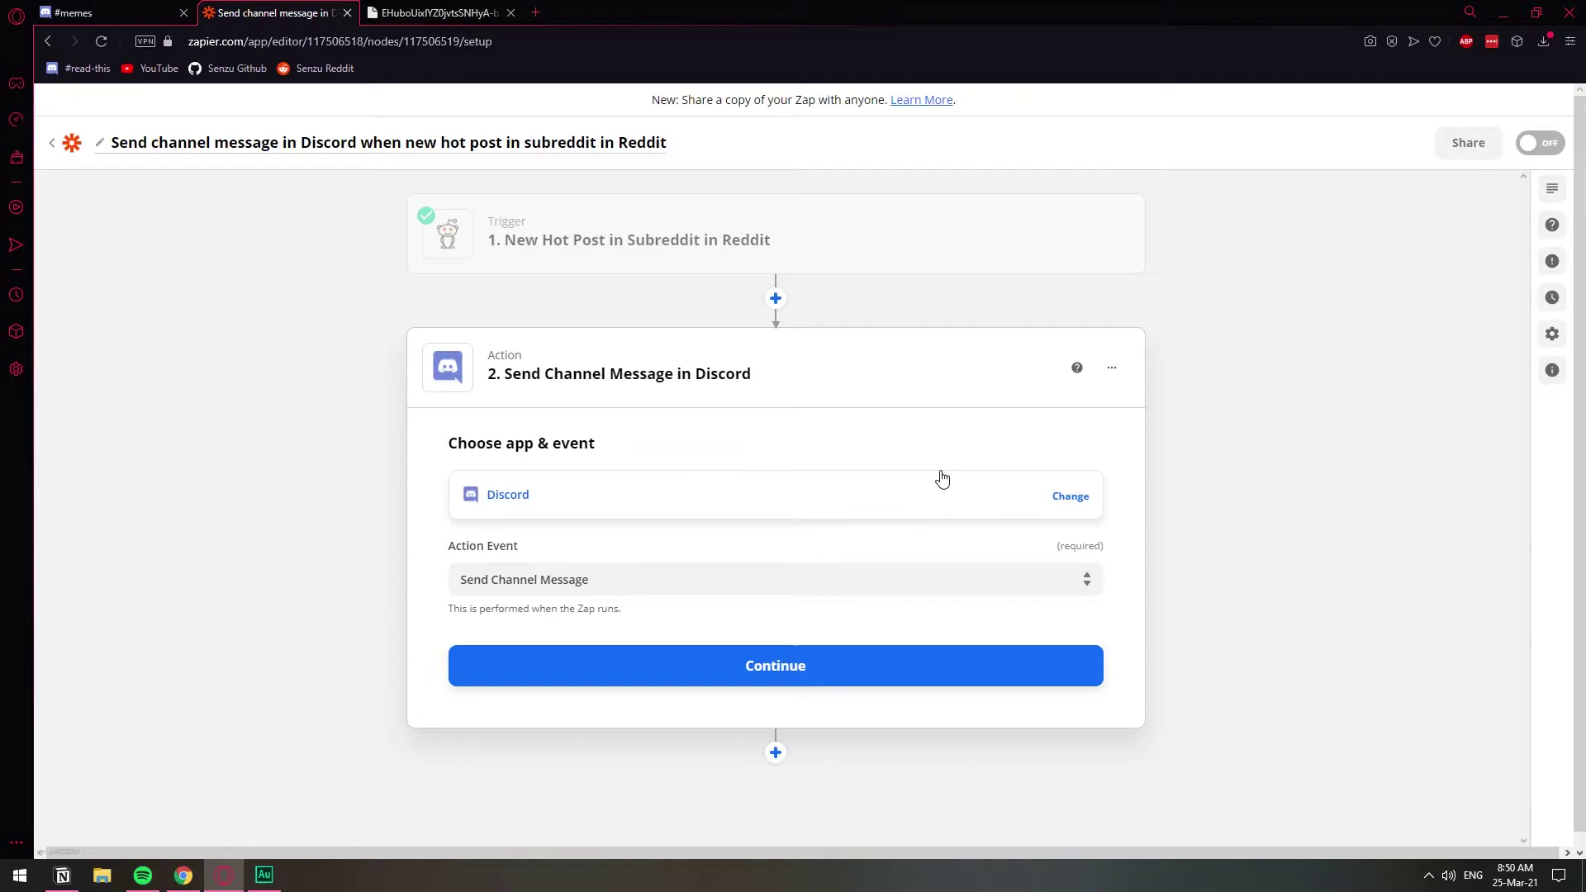
{"action": "left_click", "coordinate": [658, 669]}
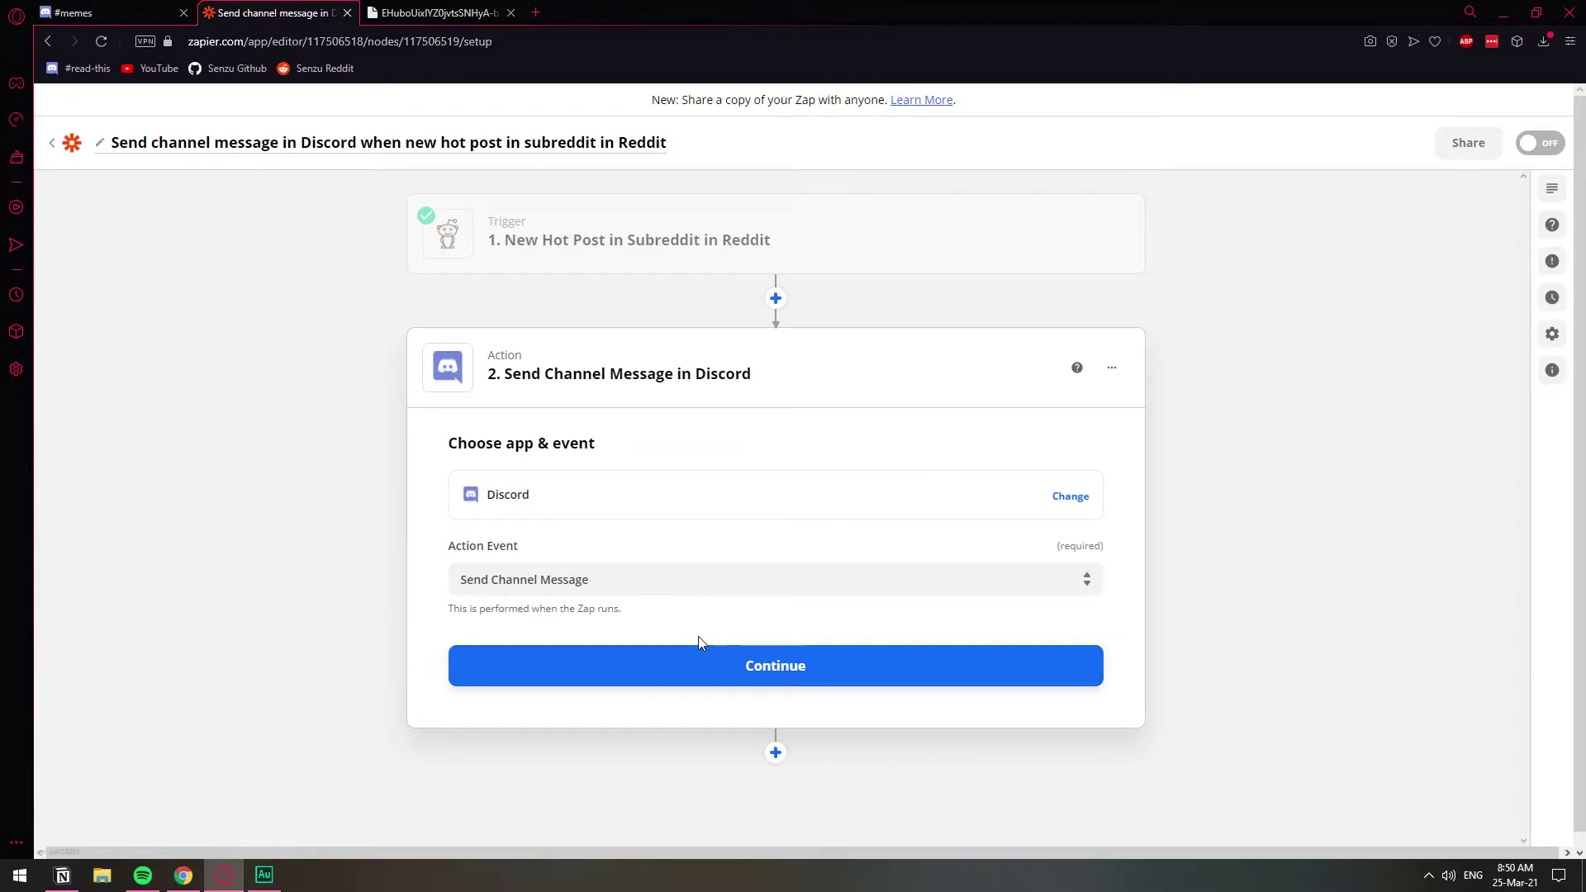
{"action": "left_click", "coordinate": [709, 662]}
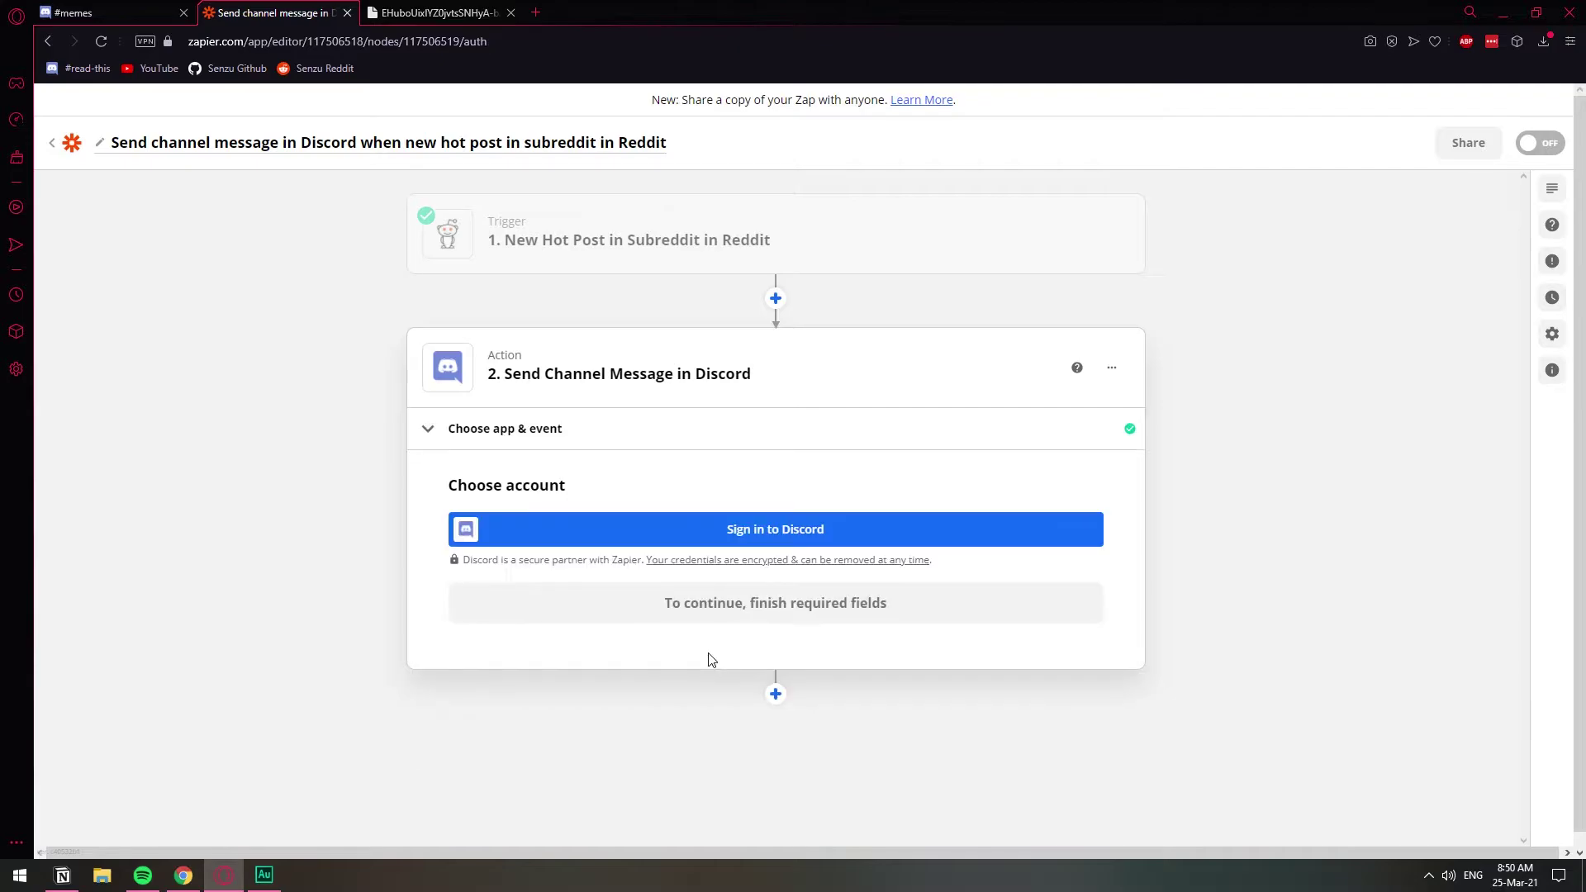
Step: Sign in to Discord, add the Zapier bot to a server, and authorize it
{"action": "left_click", "coordinate": [810, 530]}
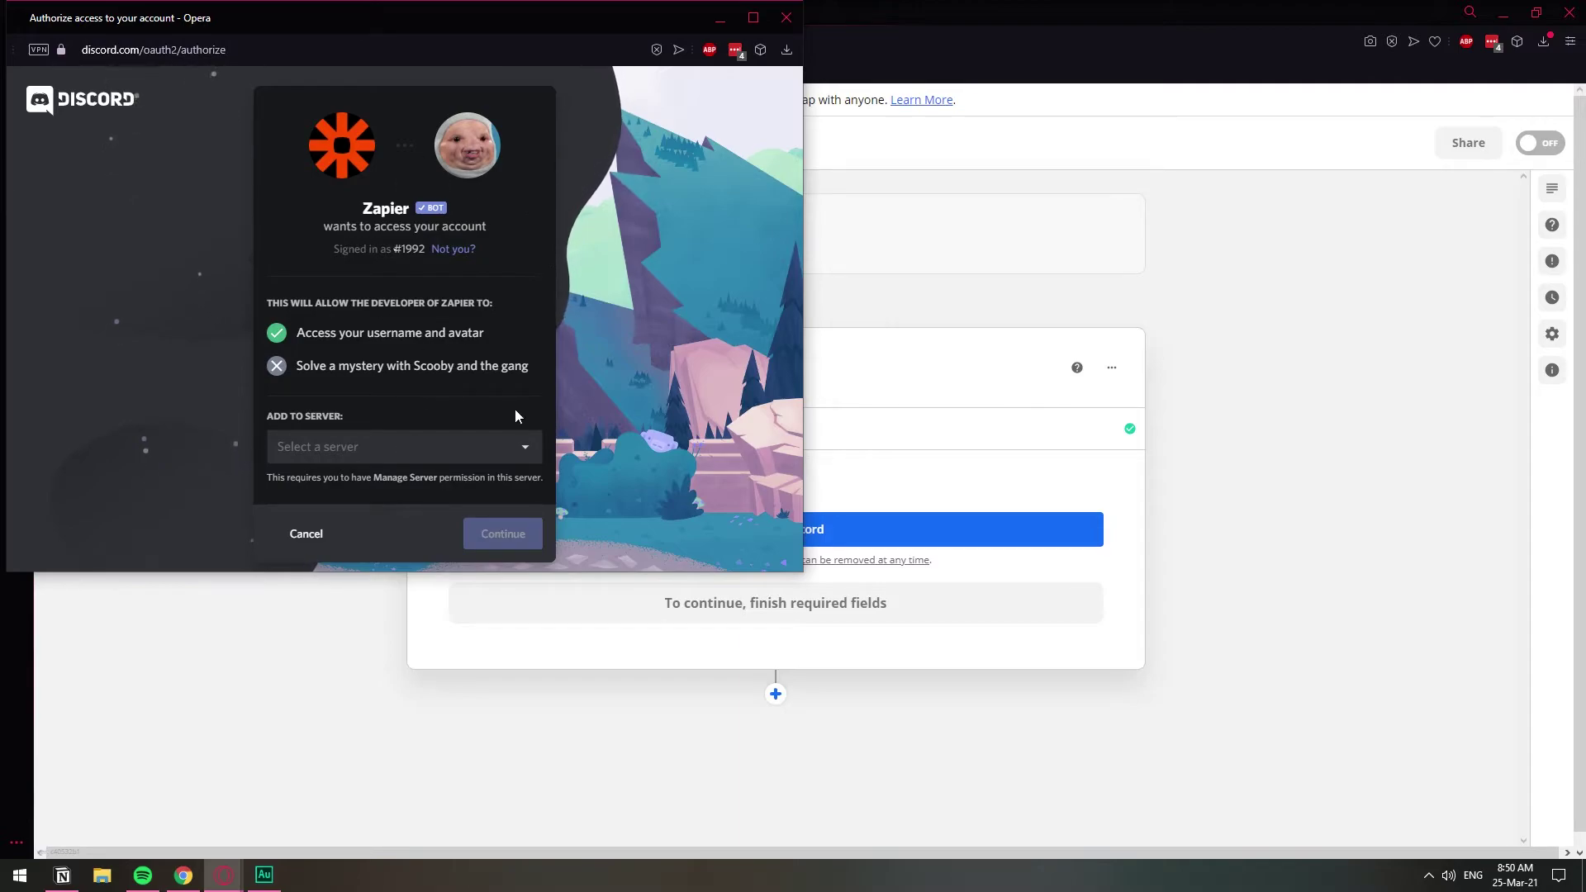
{"action": "left_click", "coordinate": [460, 450]}
{"action": "left_click", "coordinate": [338, 493]}
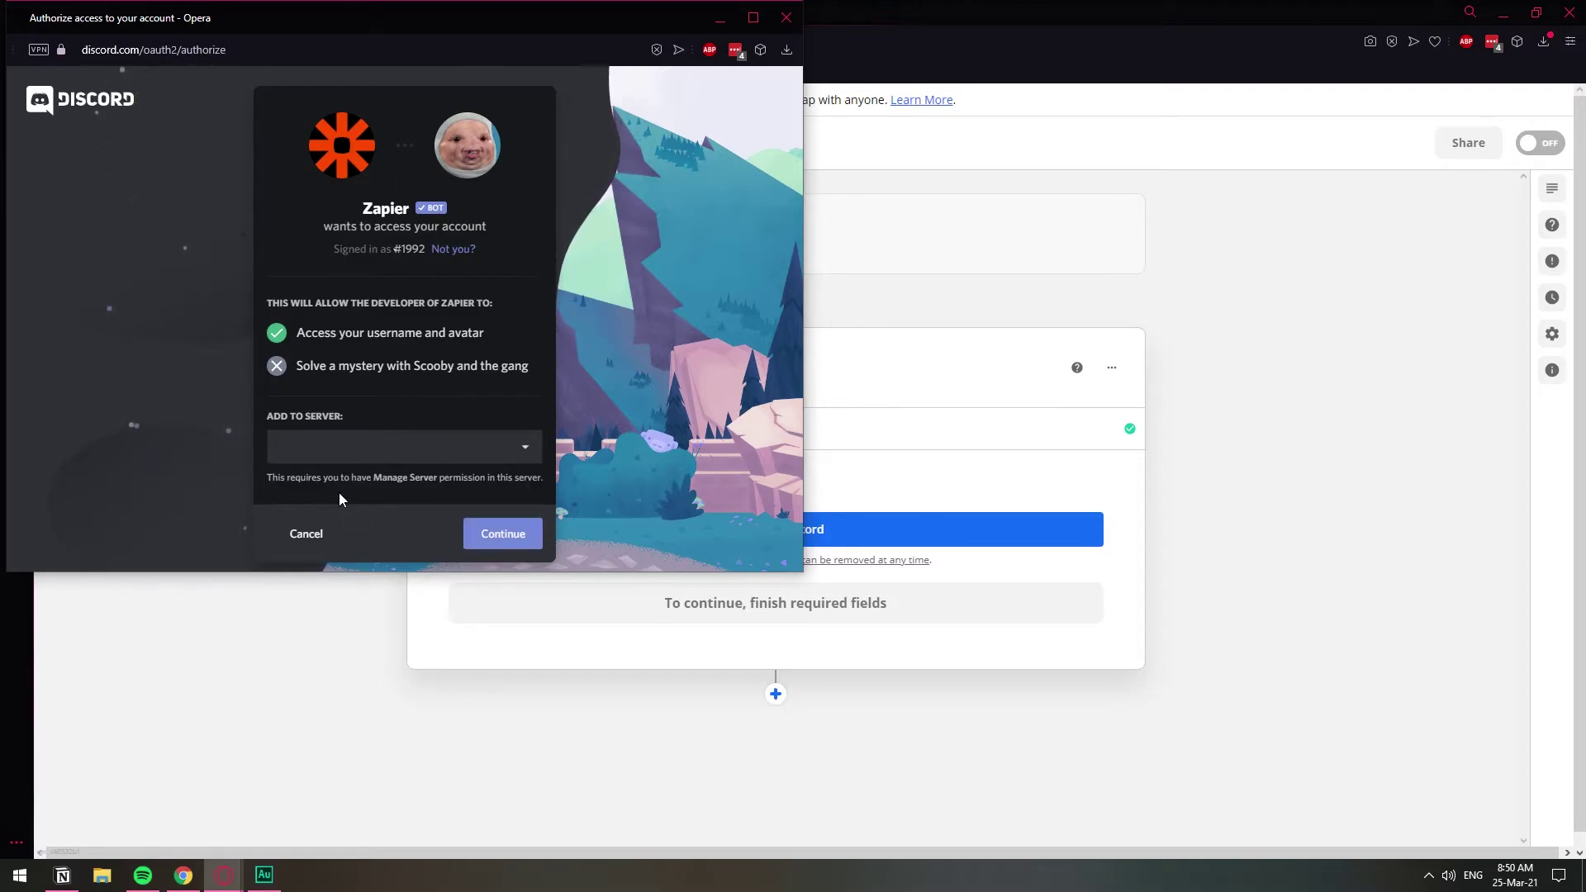
{"action": "left_click", "coordinate": [468, 533]}
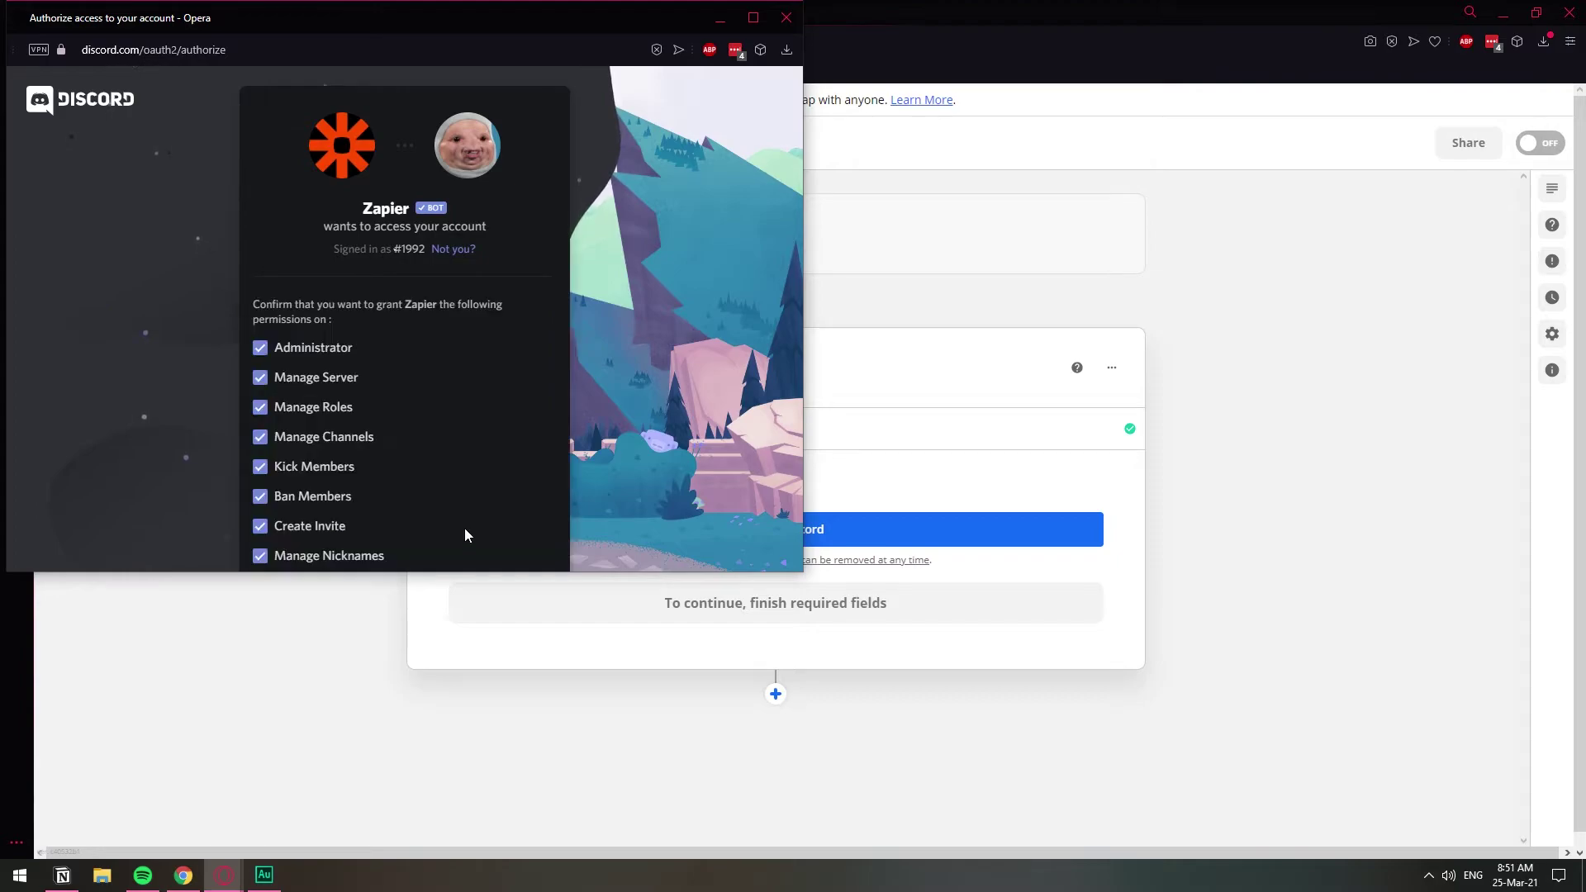
{"action": "scroll", "coordinate": [483, 450], "scroll_direction": "down", "scroll_amount": 4}
{"action": "scroll", "coordinate": [472, 425], "scroll_direction": "down", "scroll_amount": 3}
{"action": "scroll", "coordinate": [345, 215], "scroll_direction": "up", "scroll_amount": 3}
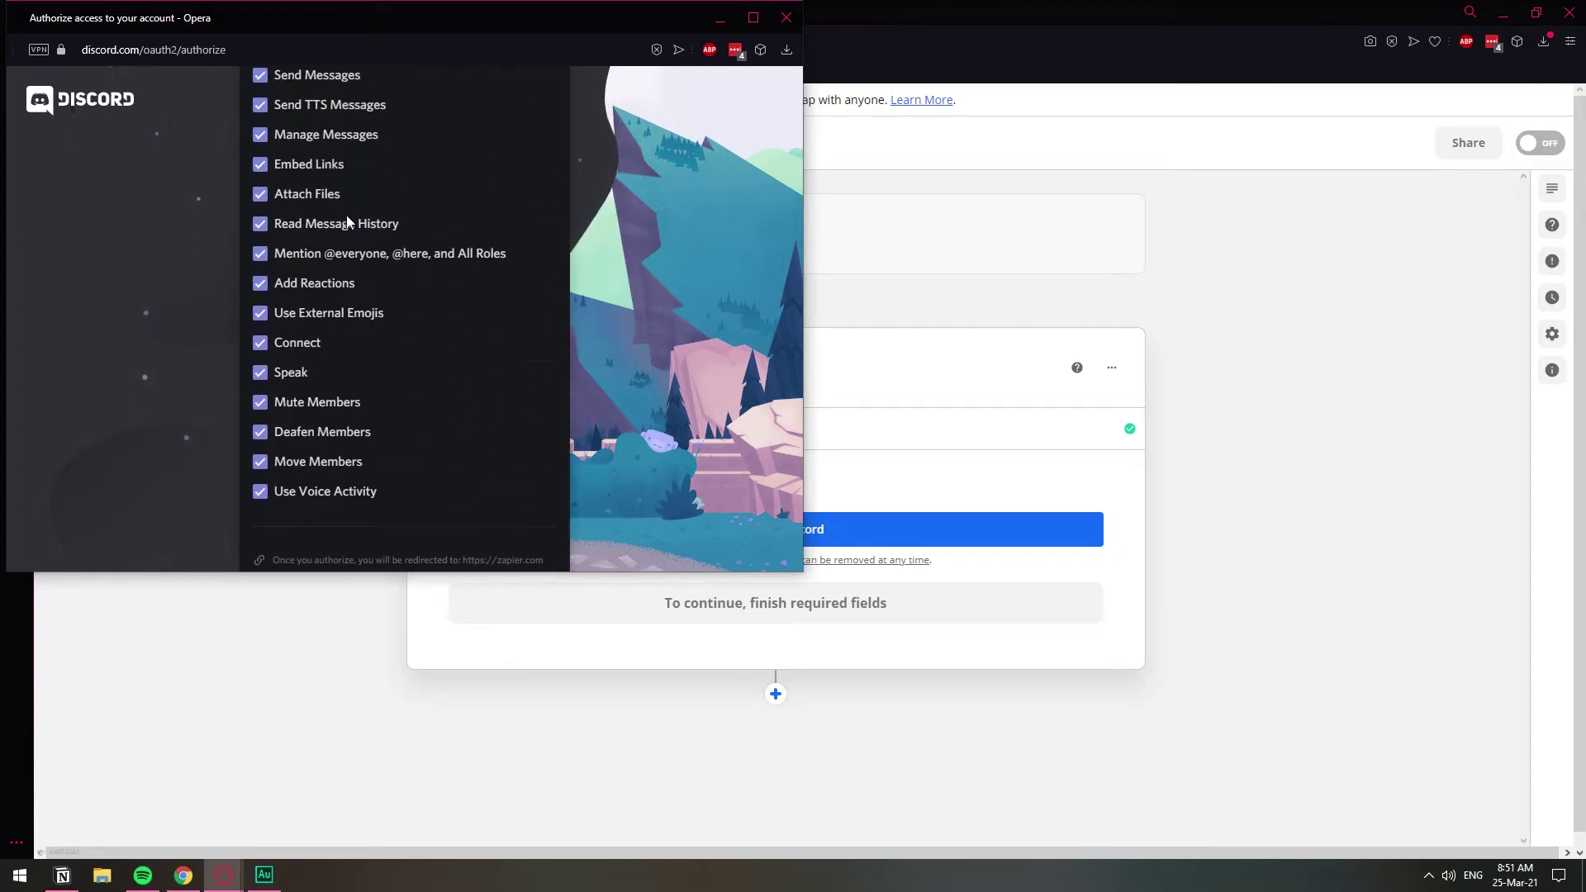
{"action": "scroll", "coordinate": [462, 412], "scroll_direction": "down", "scroll_amount": 3}
{"action": "left_click", "coordinate": [513, 525]}
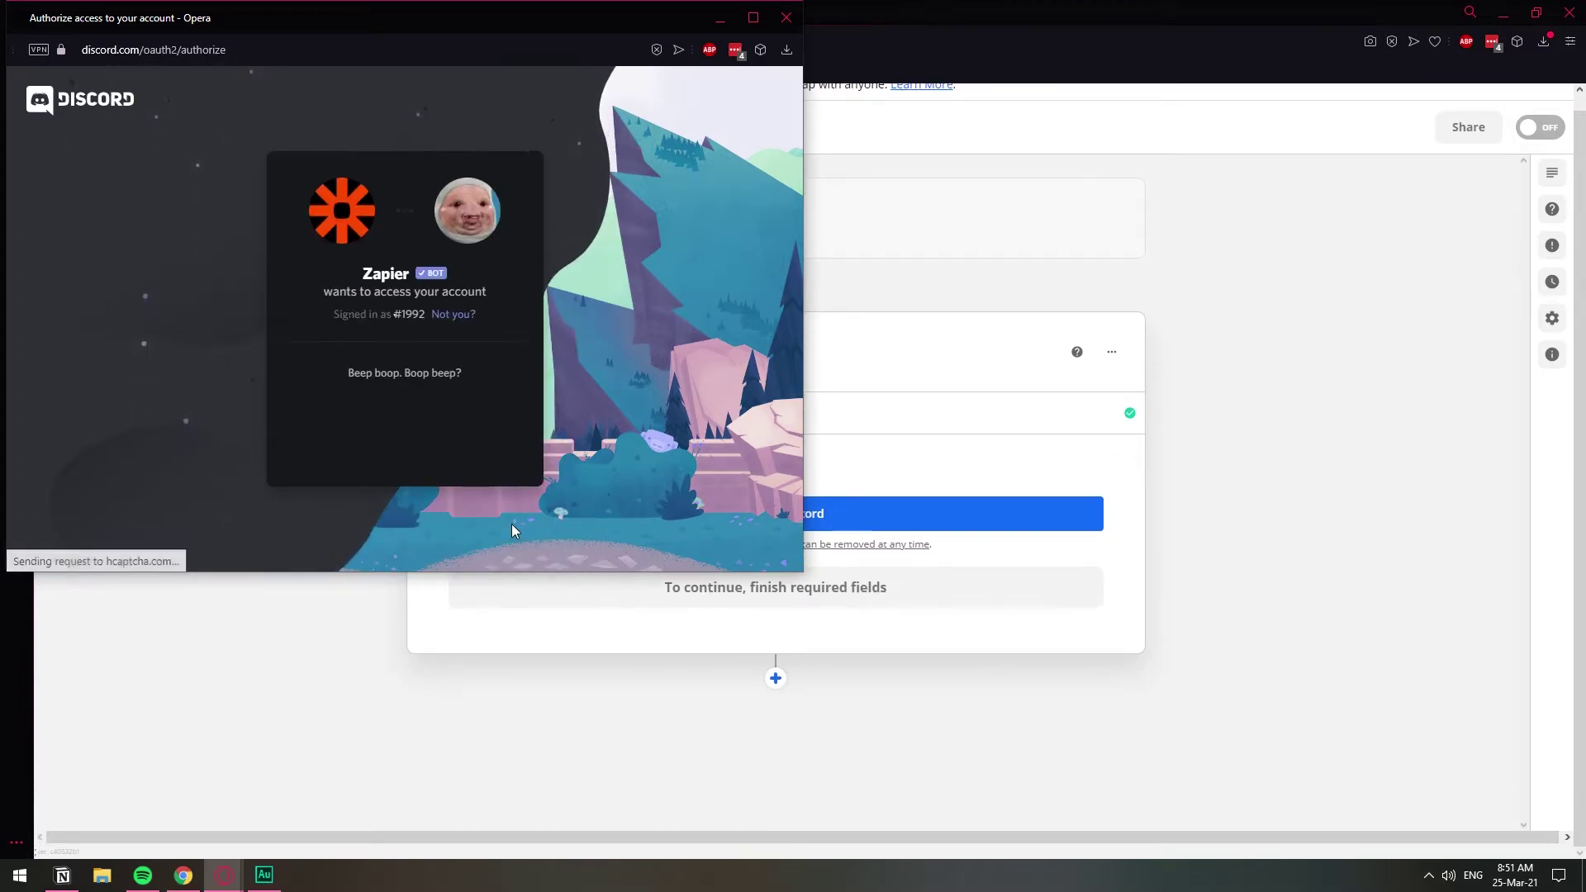
{"action": "left_click", "coordinate": [299, 429]}
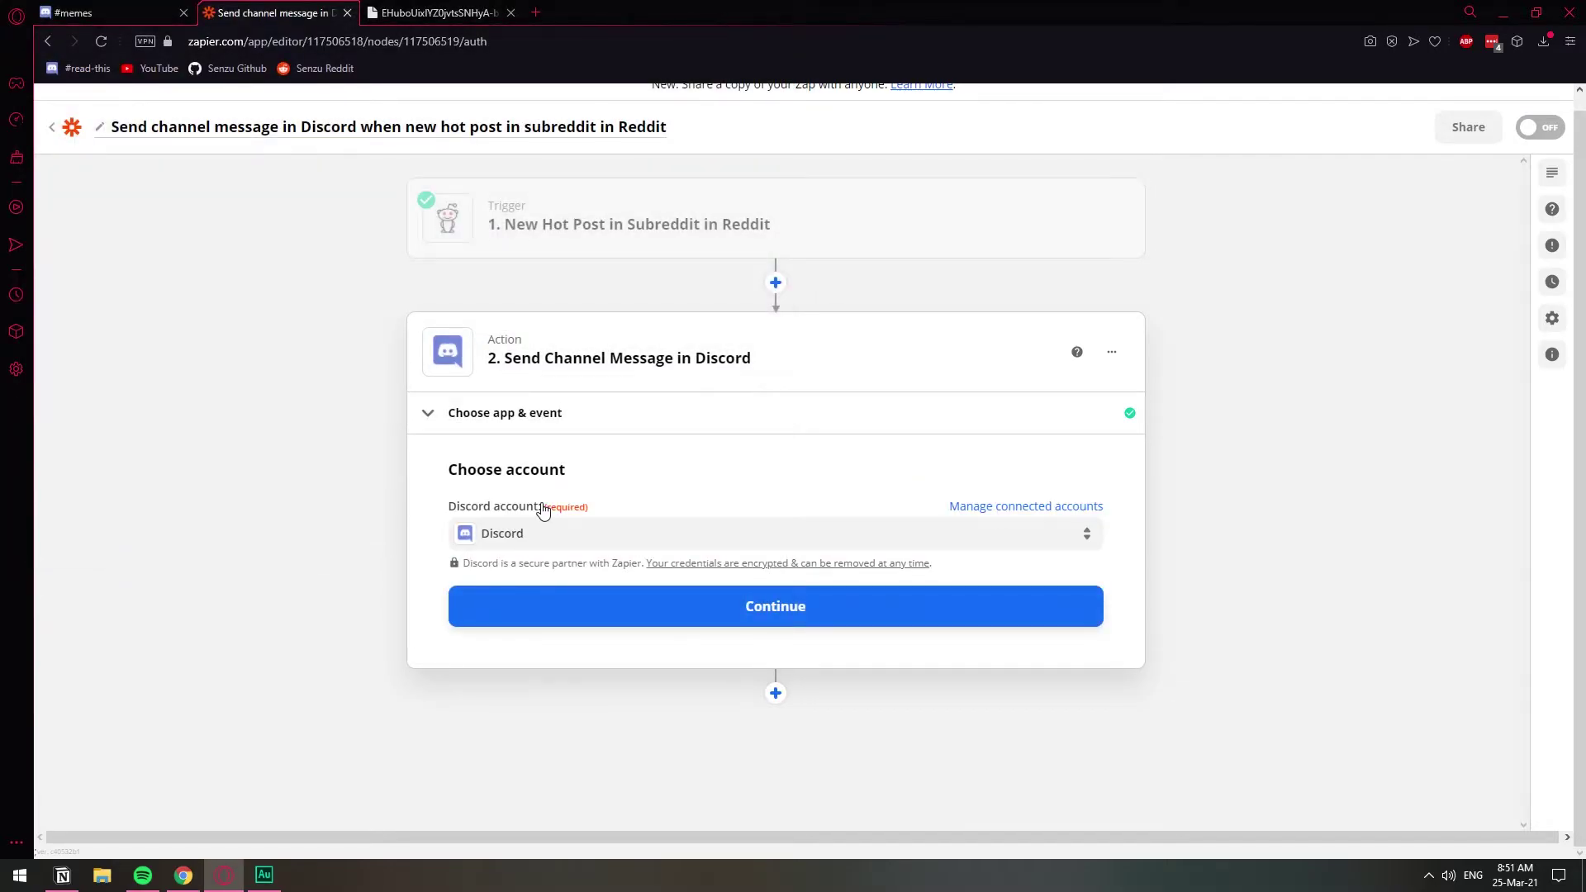
Step: Set the Discord action's channel to memes
{"action": "left_click", "coordinate": [595, 610]}
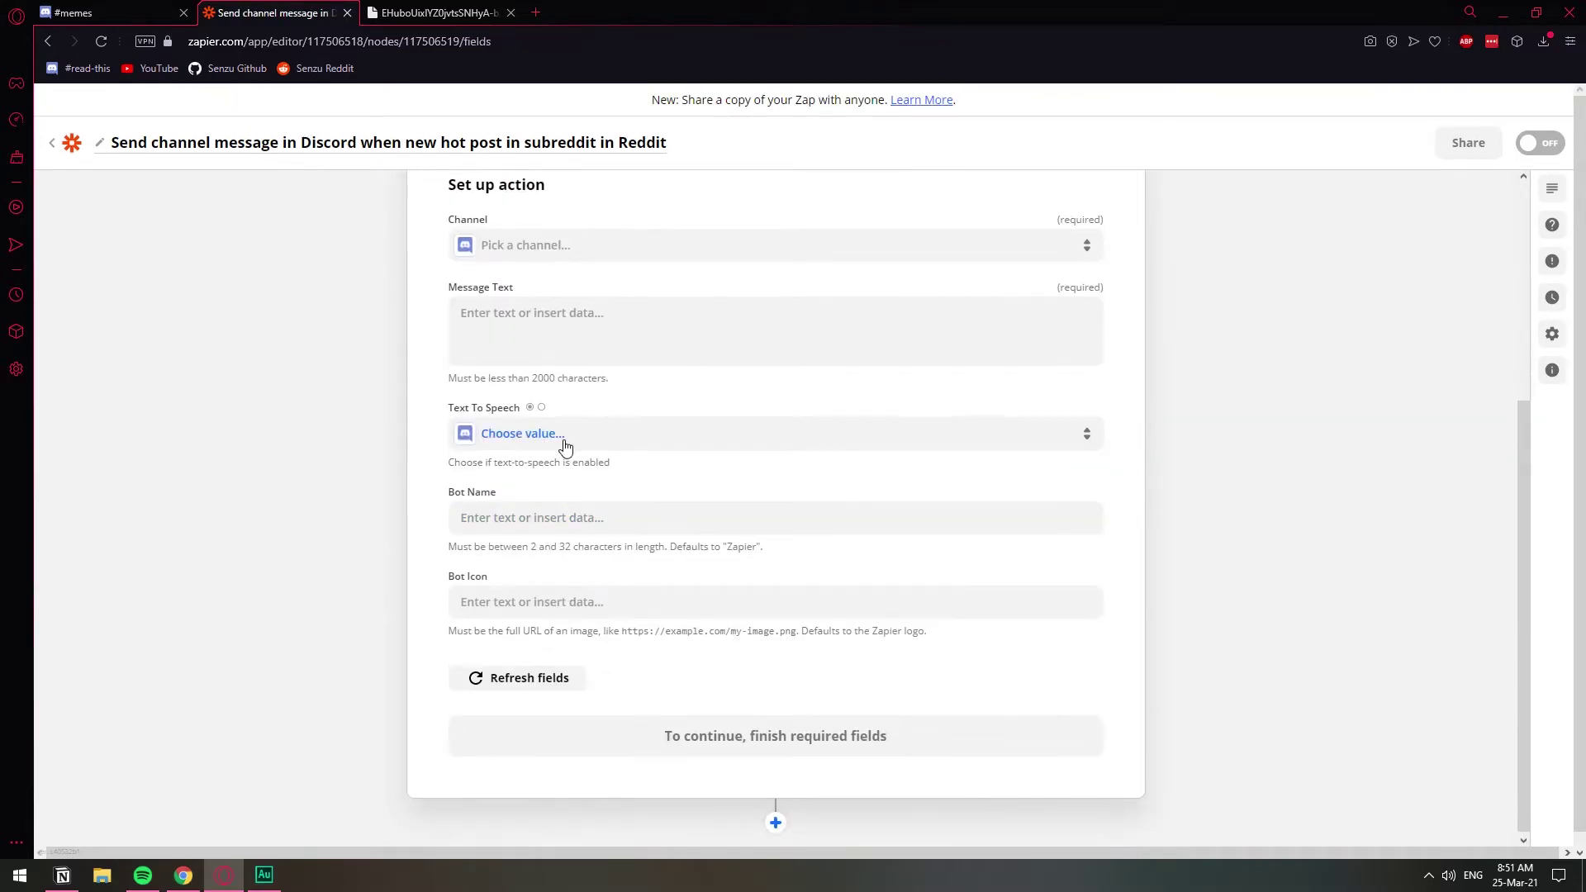
{"action": "left_click", "coordinate": [569, 435]}
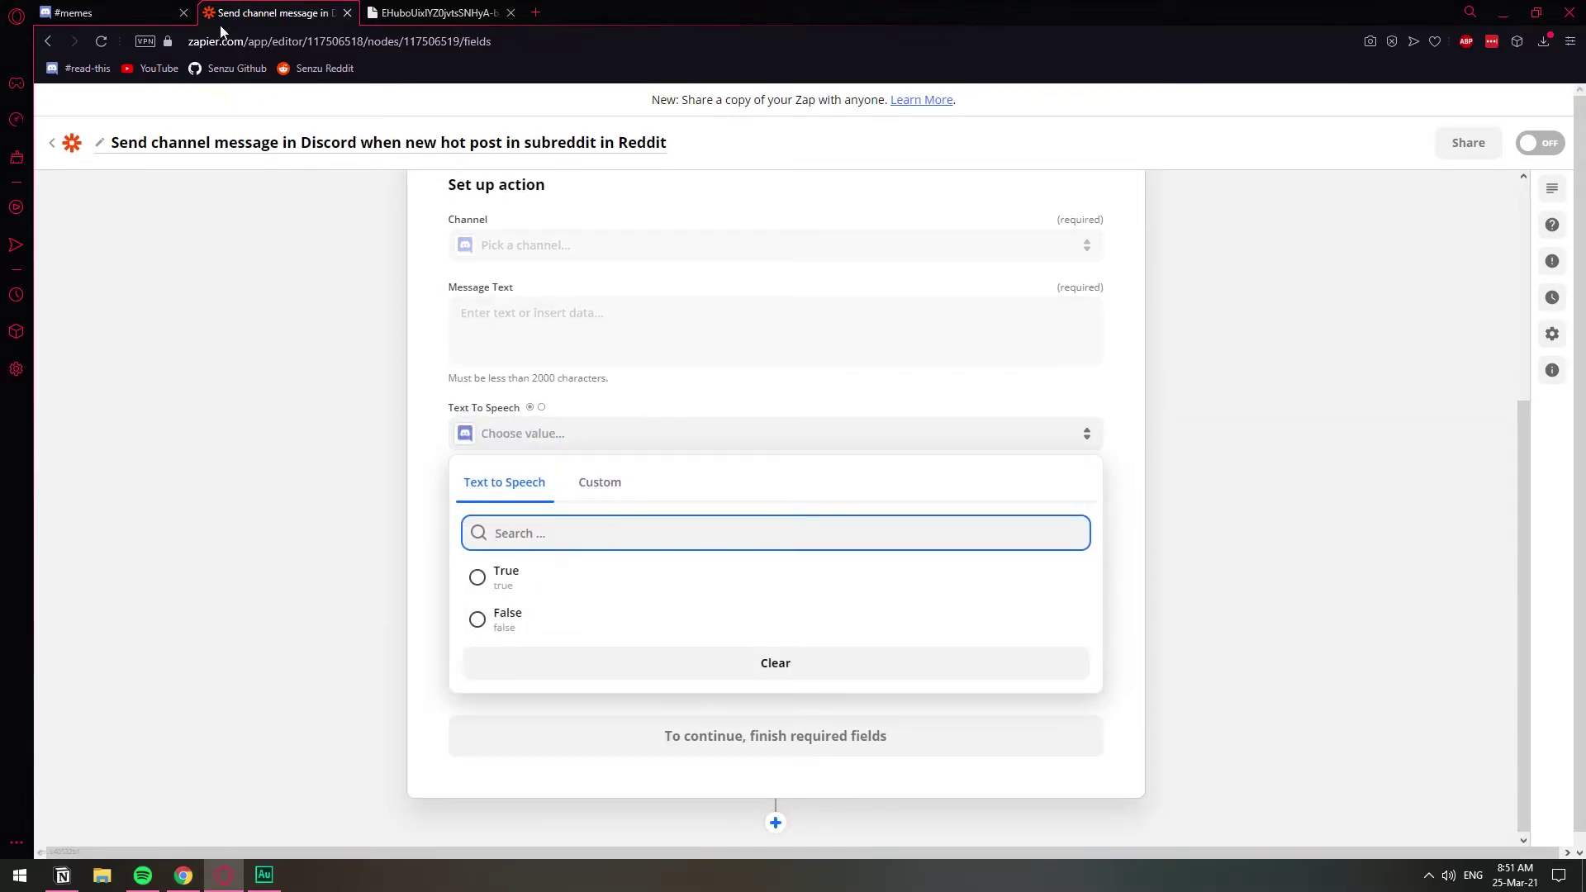
{"action": "left_click", "coordinate": [132, 14]}
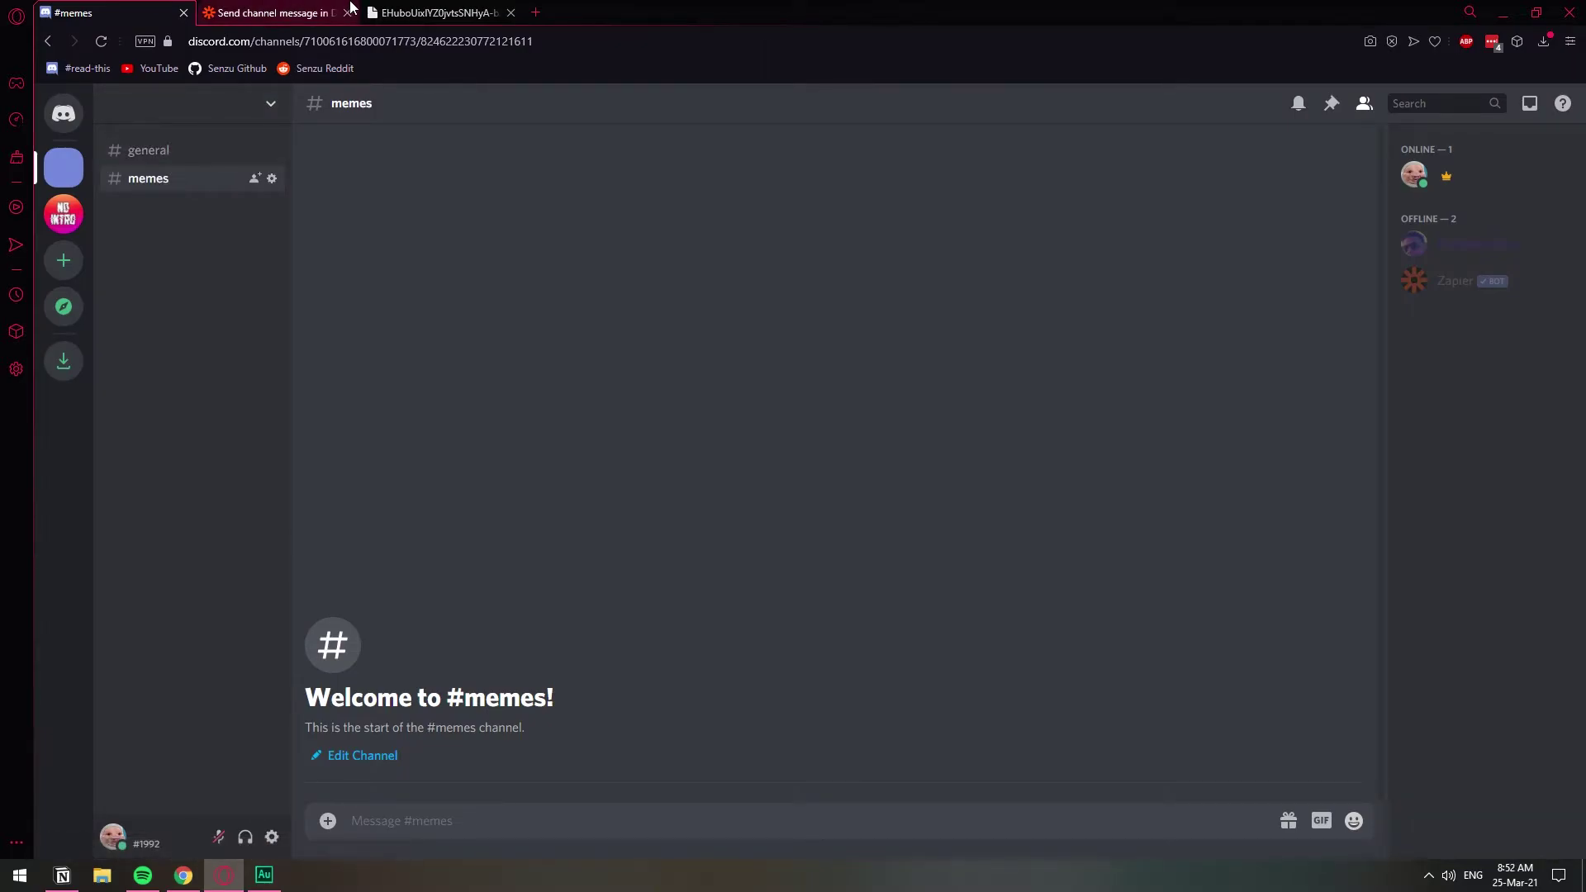
{"action": "left_click", "coordinate": [350, 6]}
{"action": "left_click", "coordinate": [531, 242]}
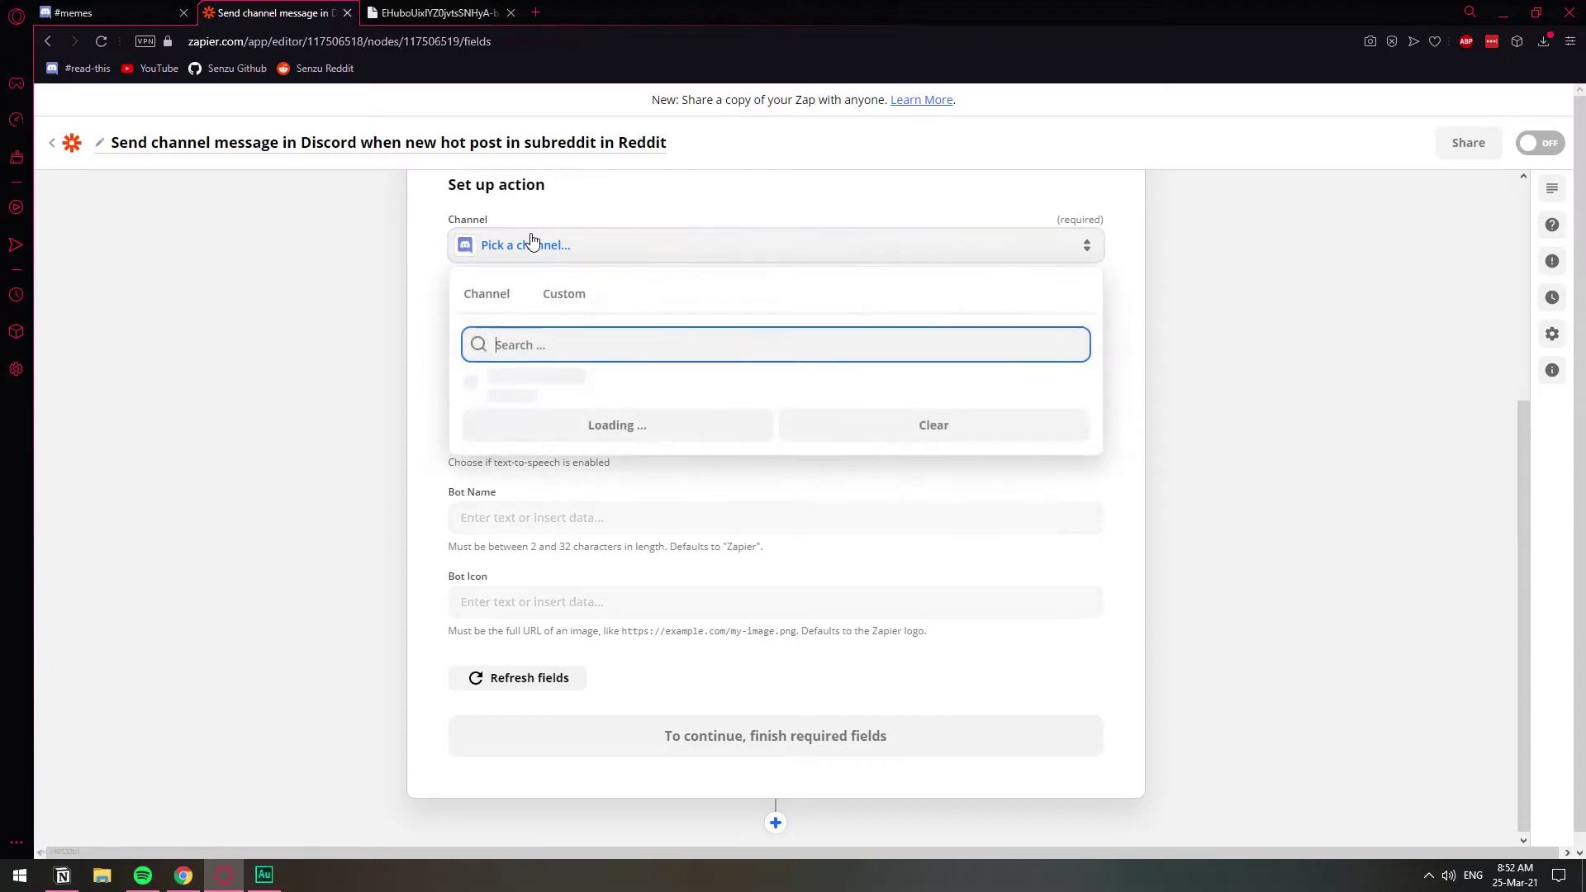
{"action": "left_click", "coordinate": [529, 429]}
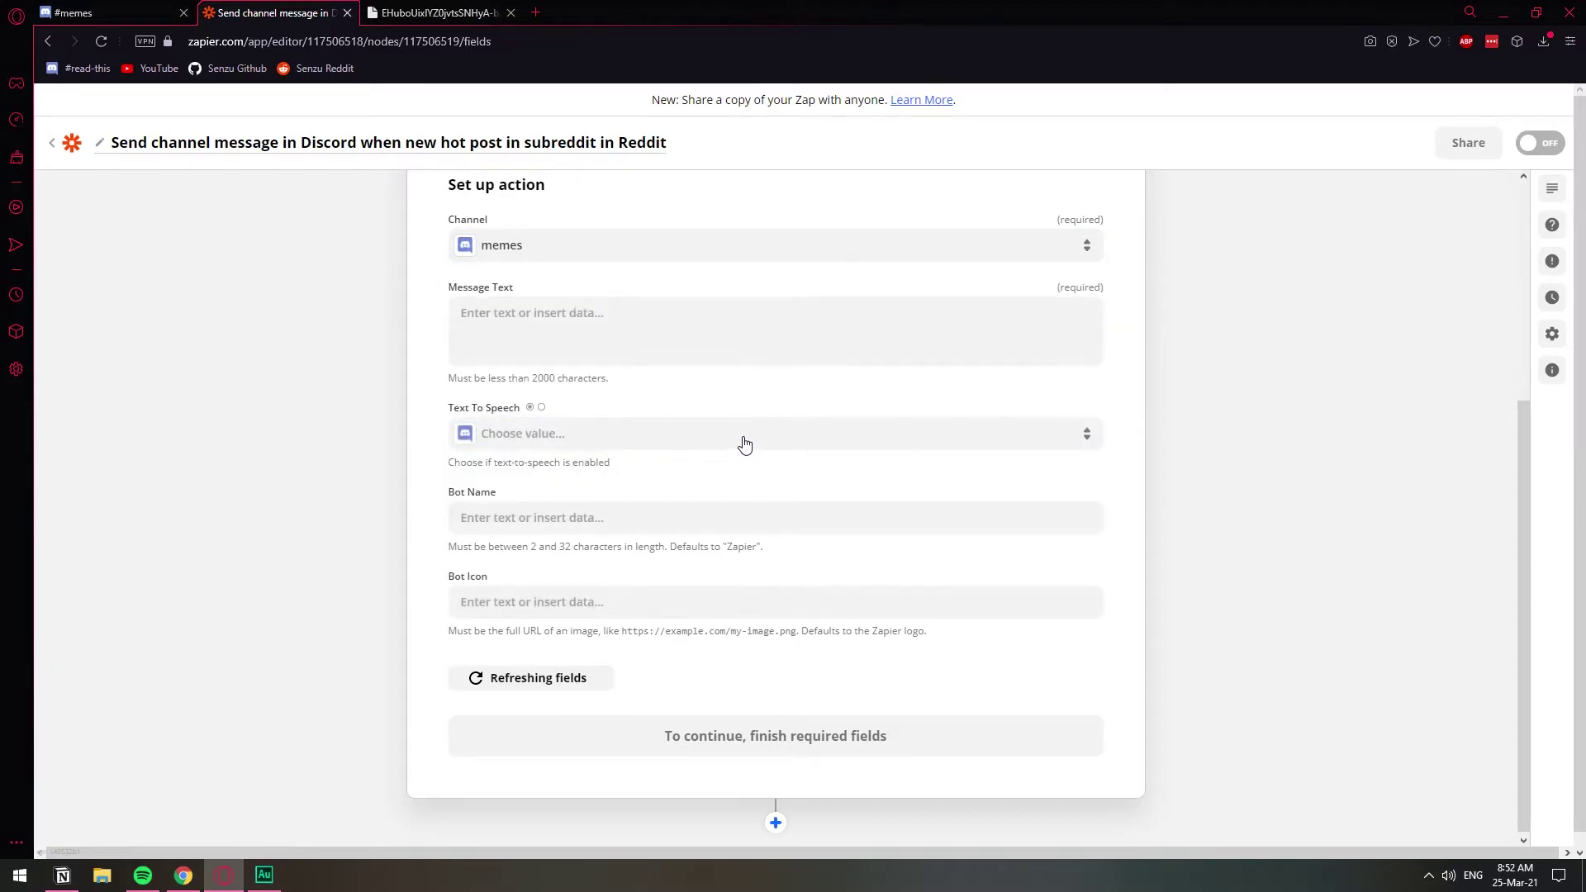
Step: Fill Message Text with the Reddit post's Title followed by its URL
{"action": "left_click", "coordinate": [584, 323]}
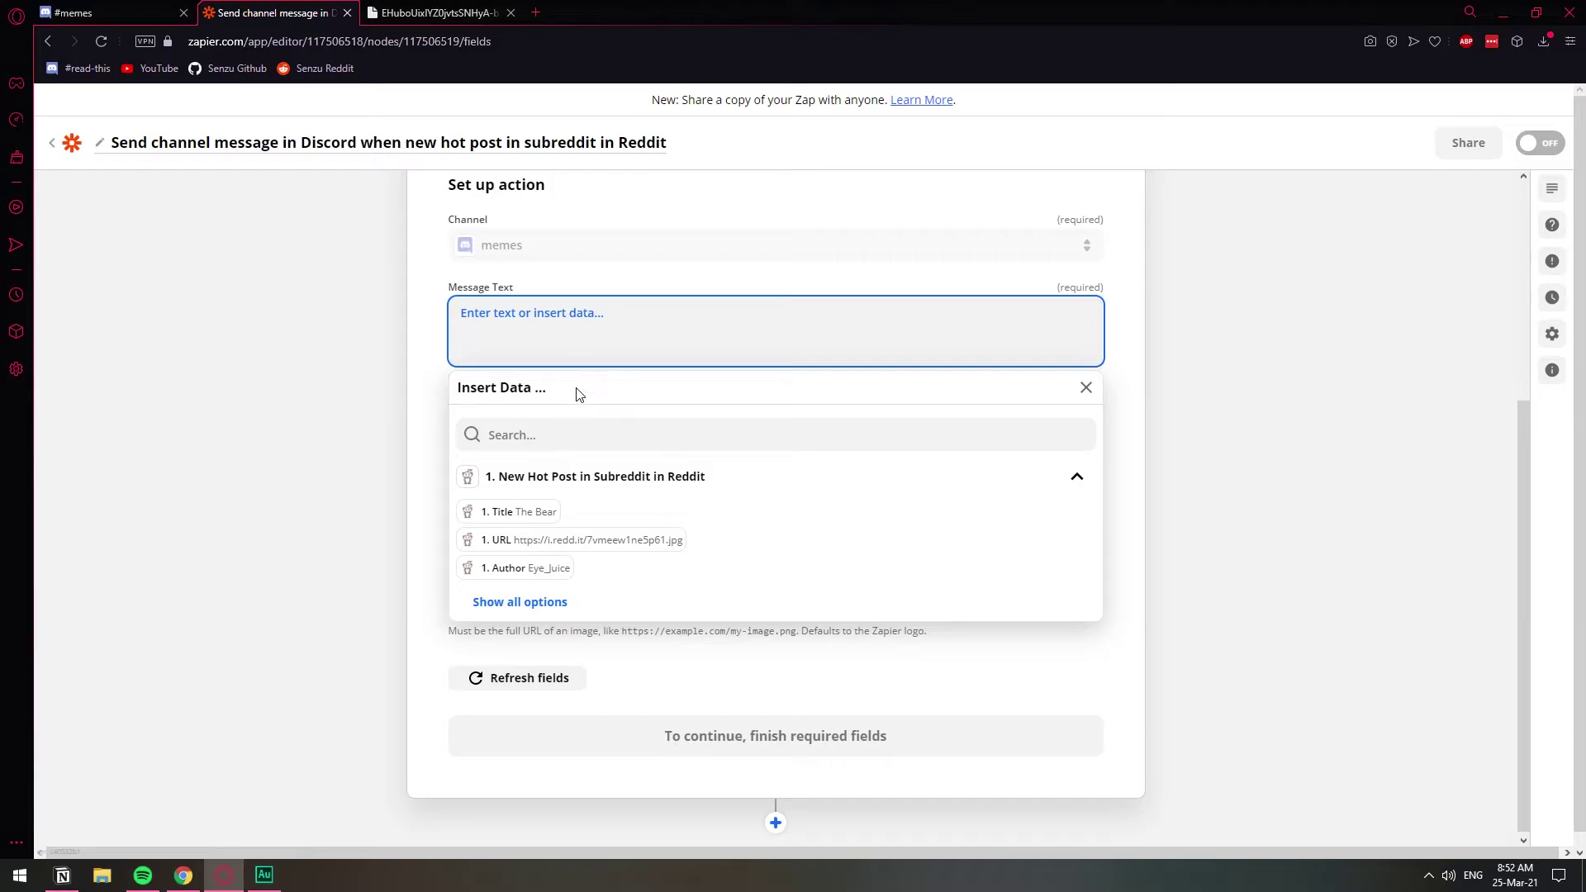
{"action": "left_click", "coordinate": [512, 511]}
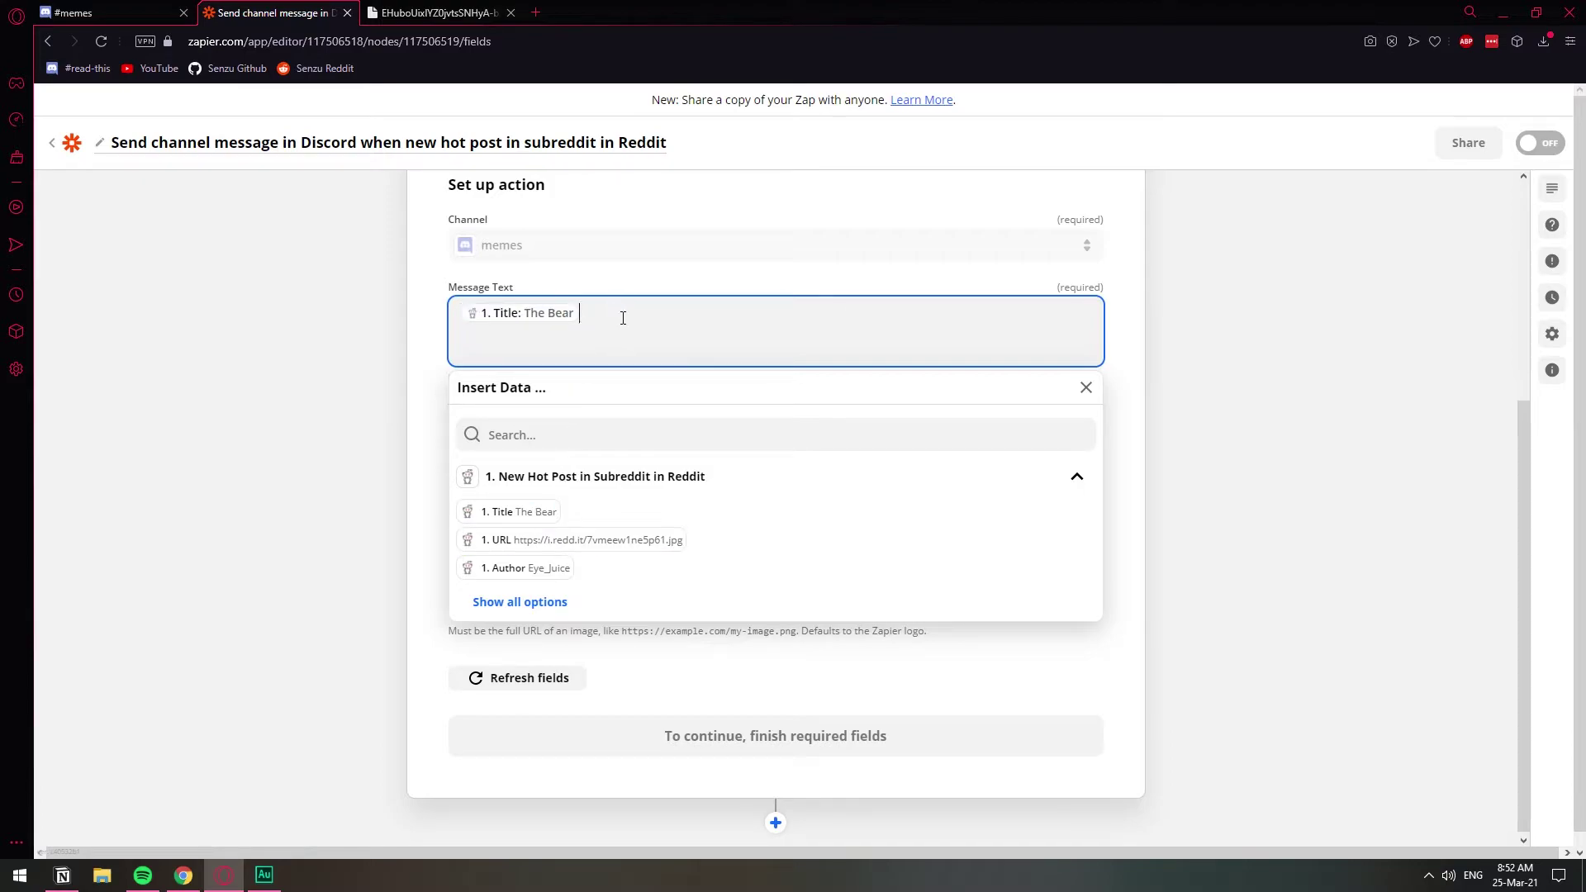
{"action": "left_click", "coordinate": [579, 541]}
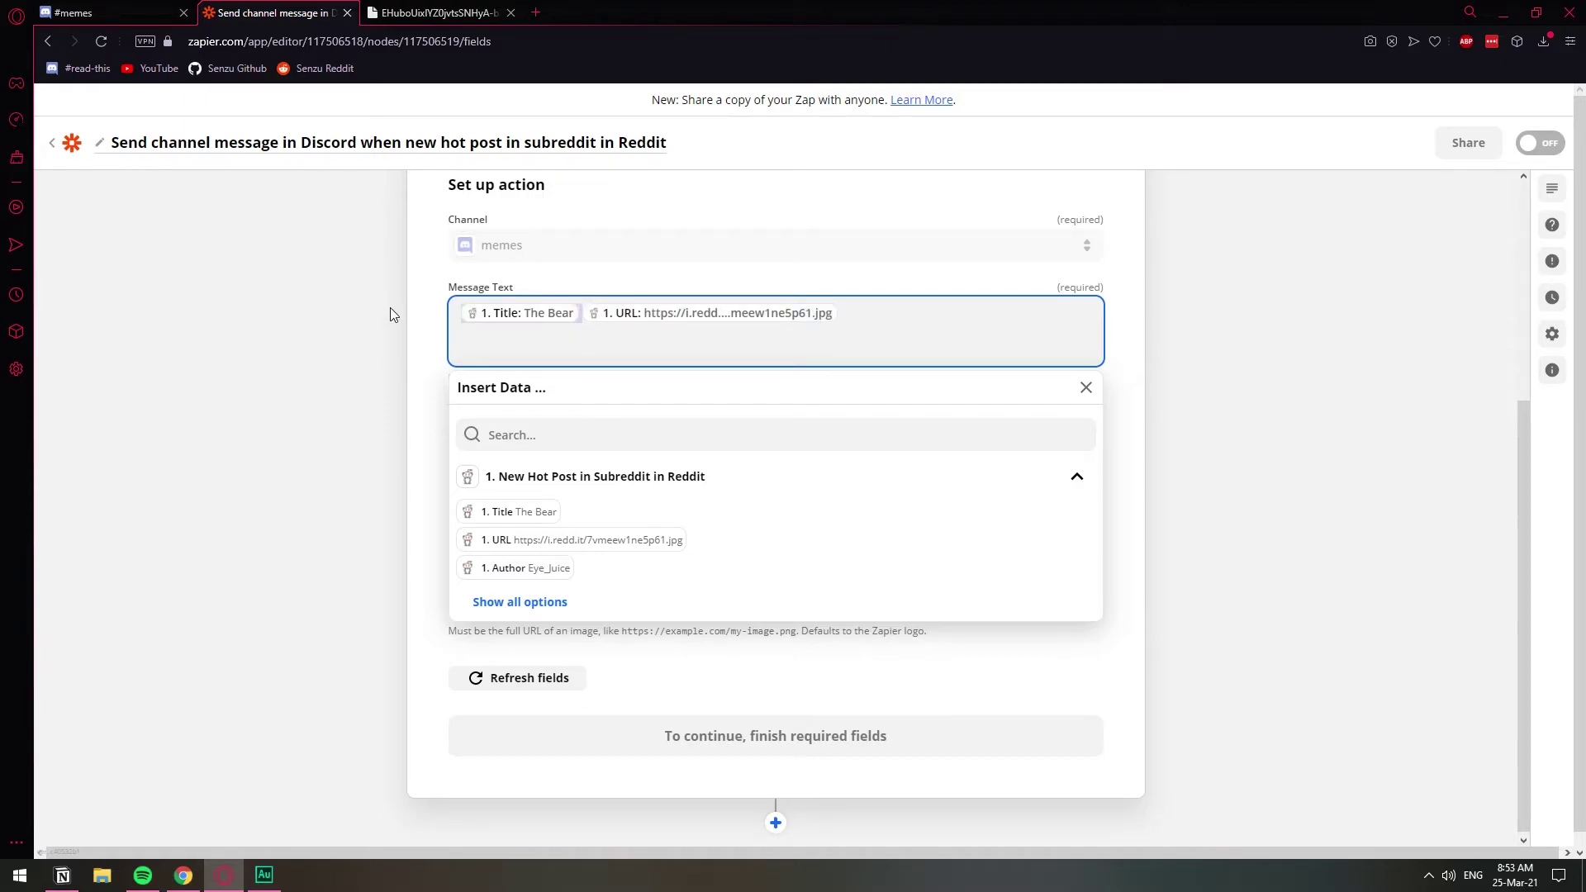
{"action": "key", "text": "BackSpace"}
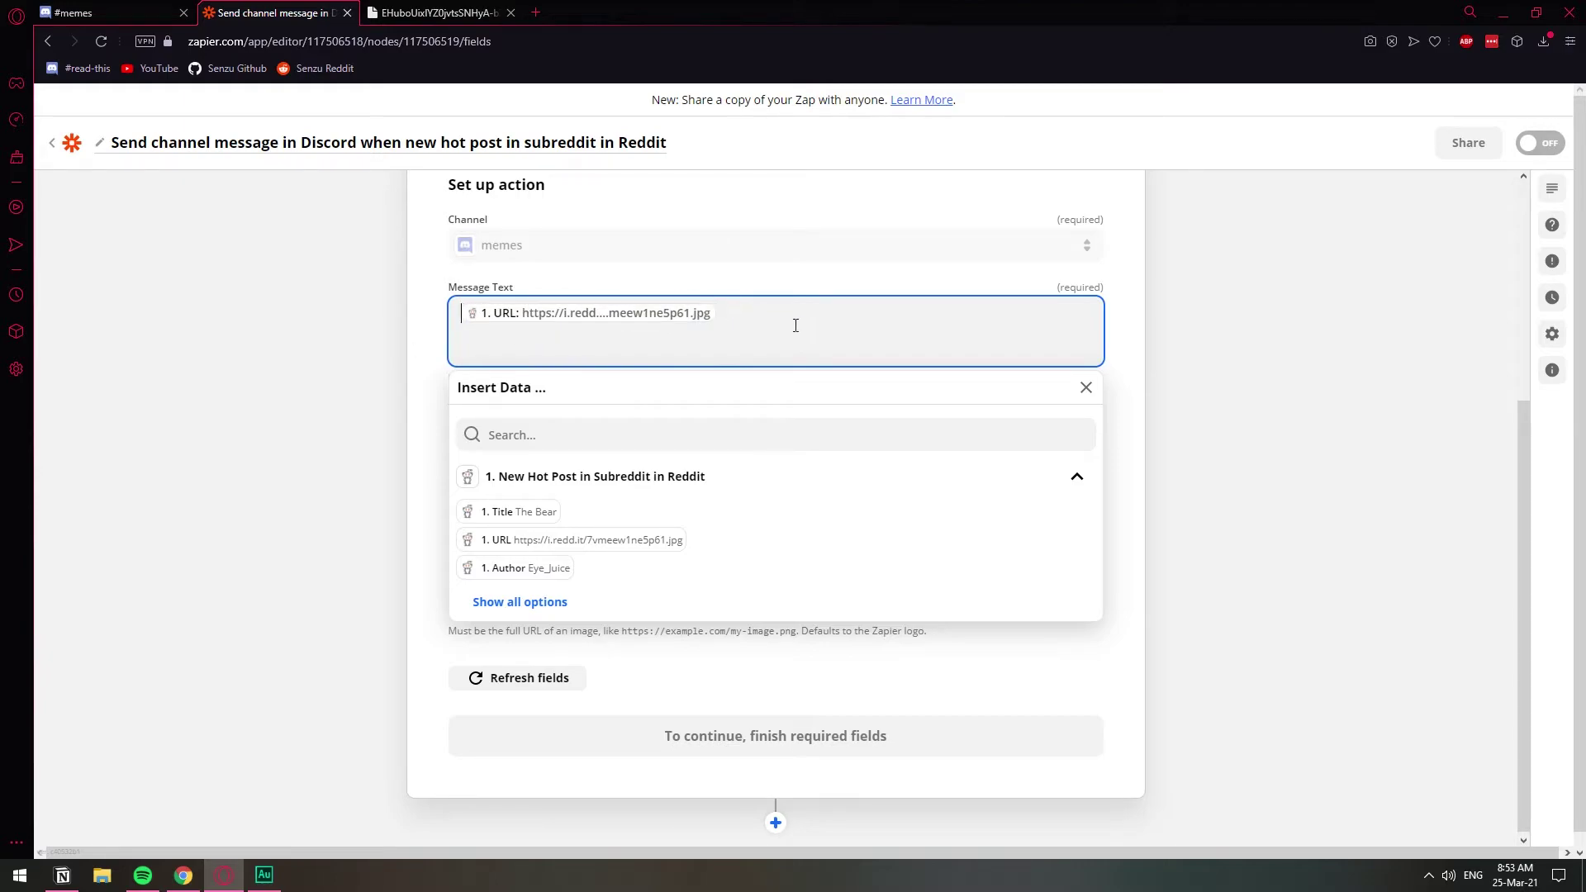
{"action": "left_click", "coordinate": [469, 314]}
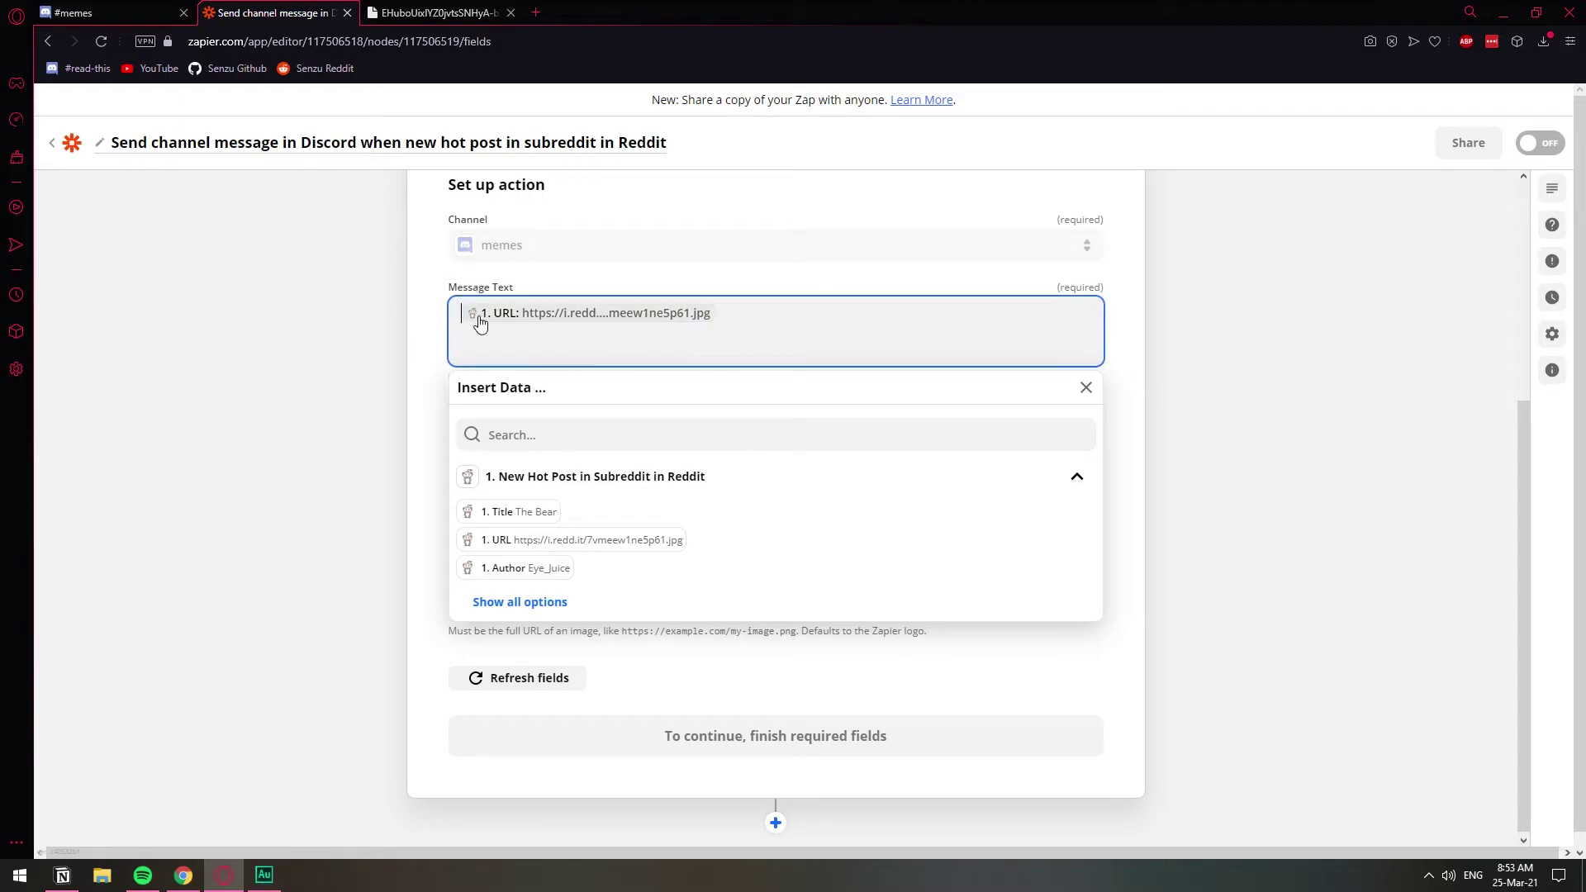
{"action": "left_click", "coordinate": [514, 512]}
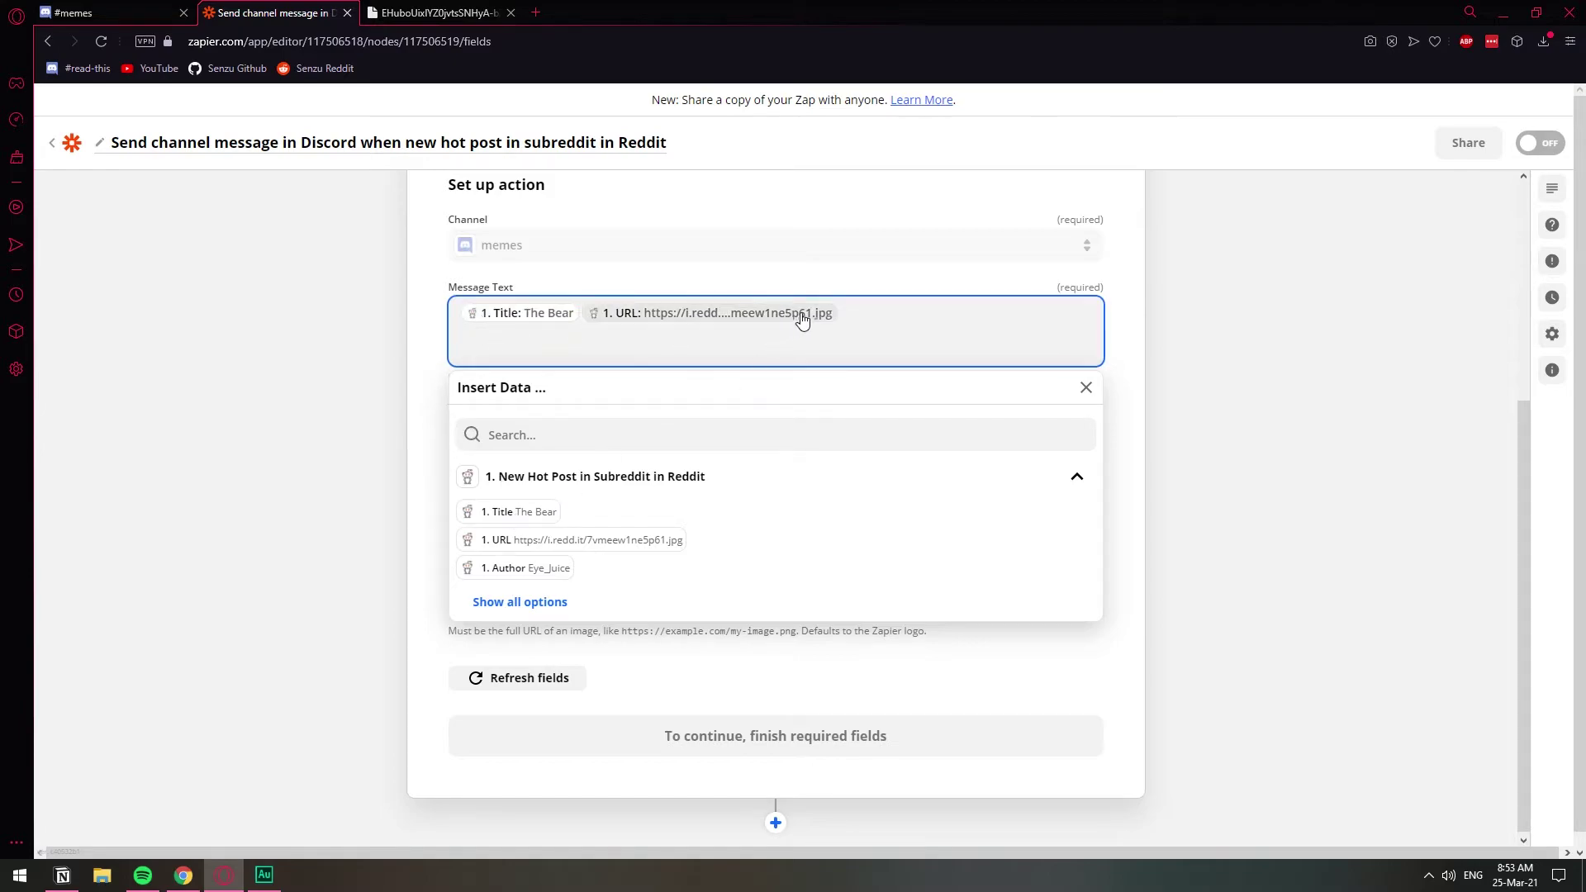
{"action": "left_click", "coordinate": [885, 312]}
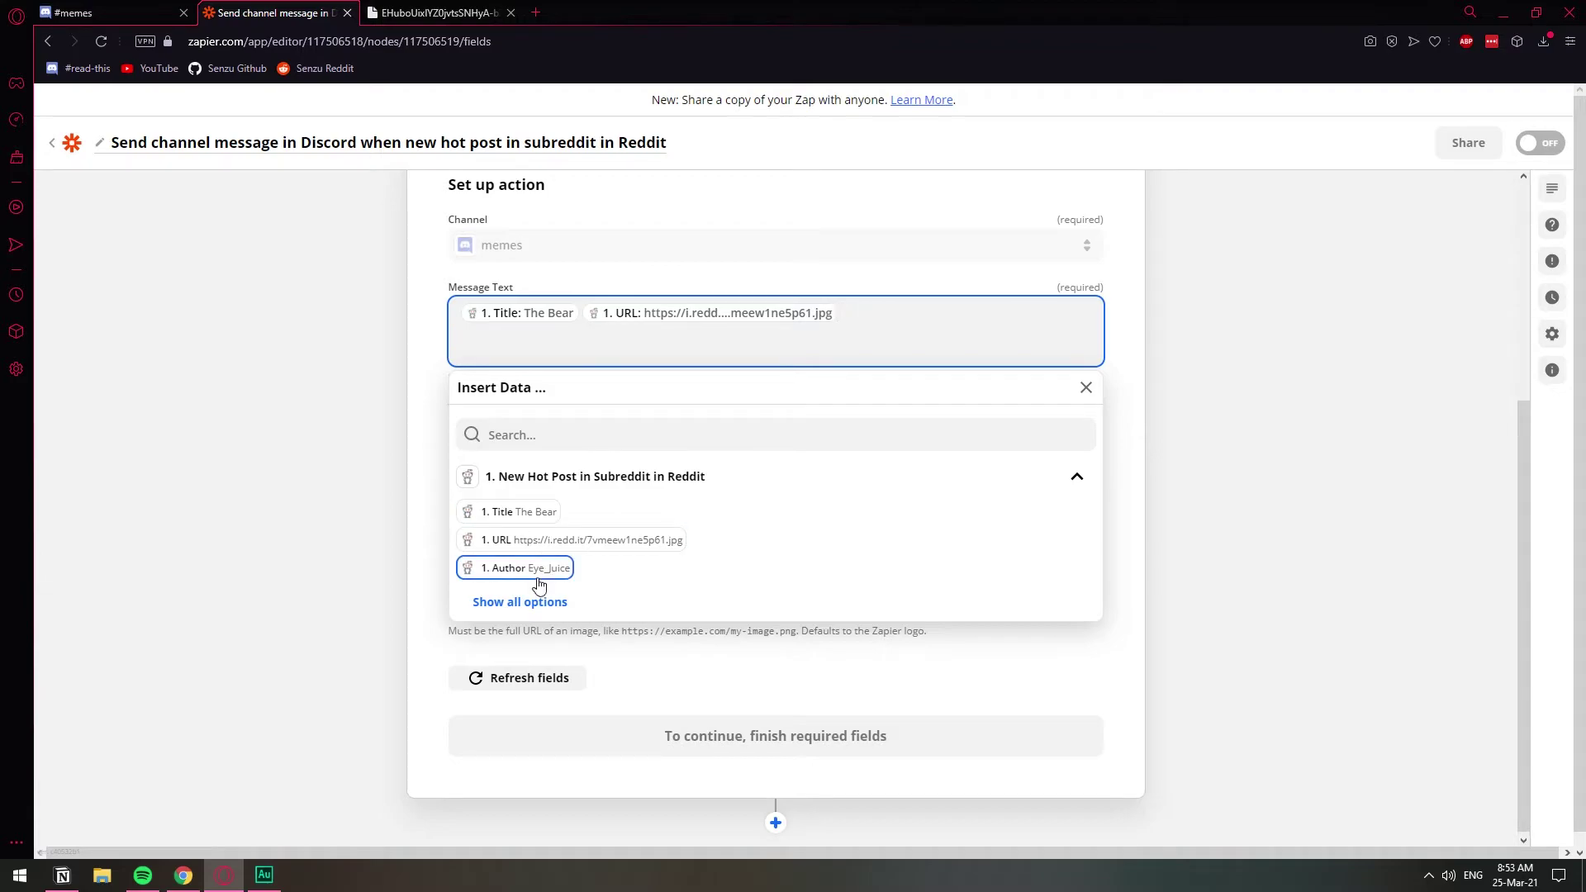
{"action": "left_click", "coordinate": [441, 332]}
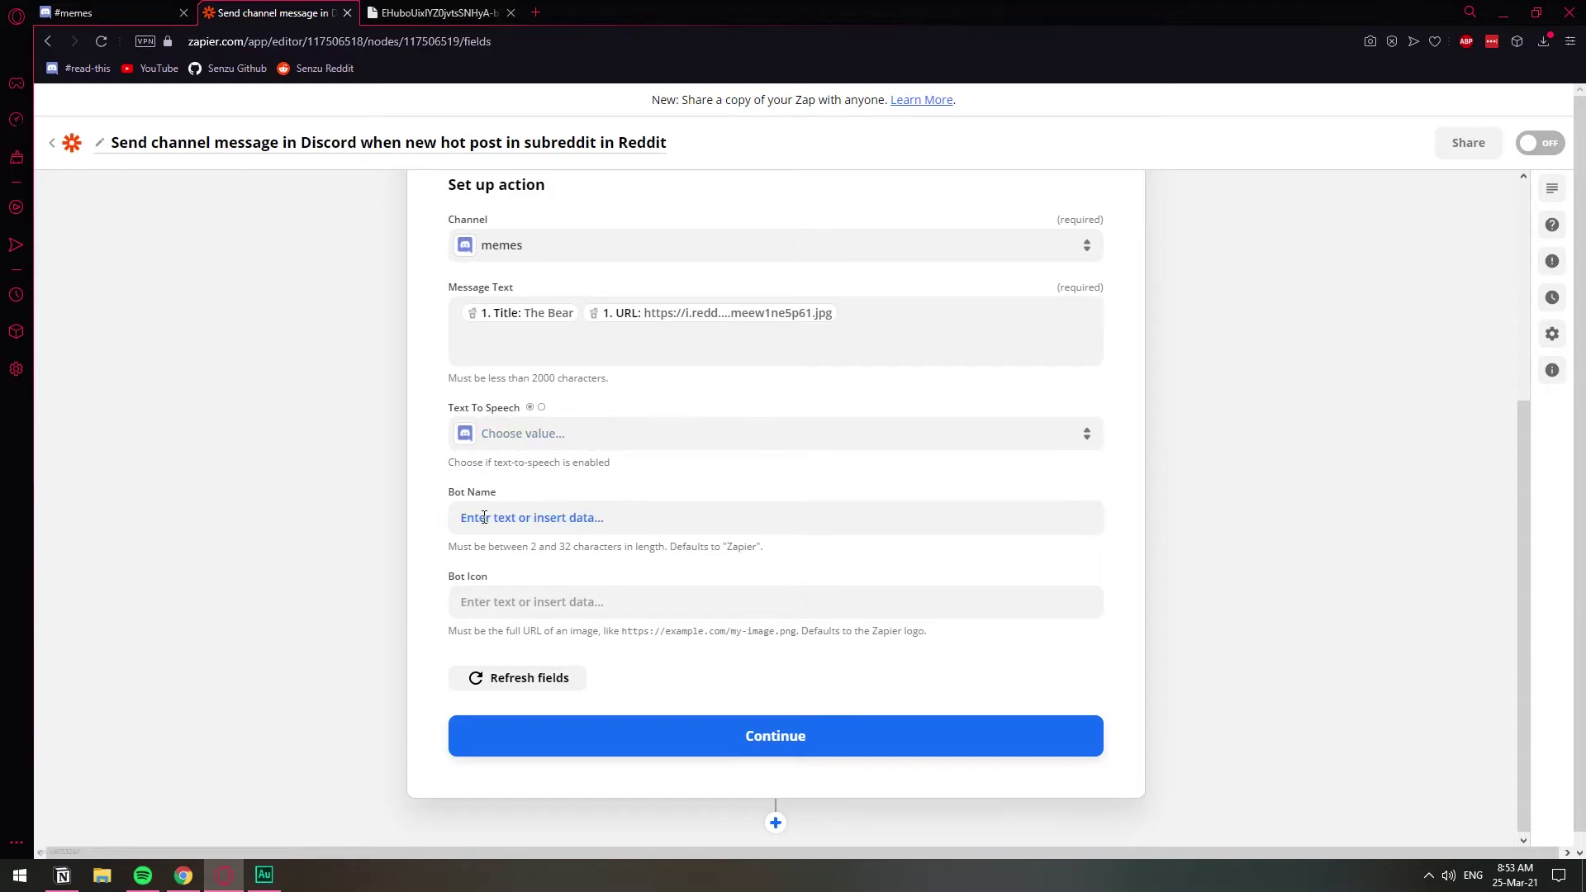
Step: Set the Bot Name to 'sus'
{"action": "left_click", "coordinate": [510, 515]}
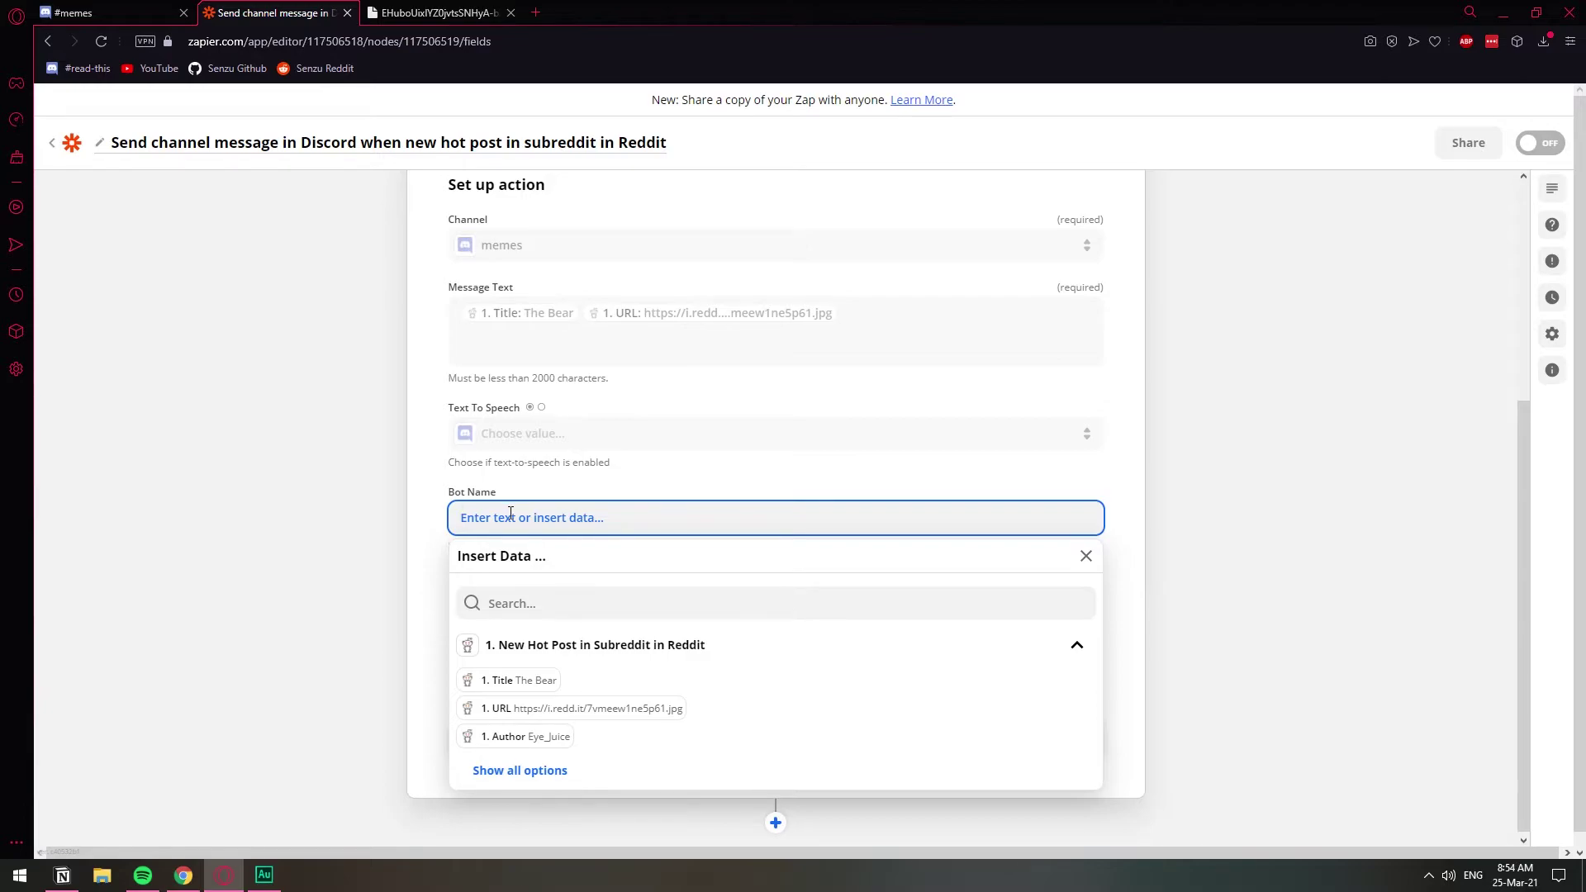
{"action": "type", "text": "sus"}
{"action": "left_click", "coordinate": [438, 578]}
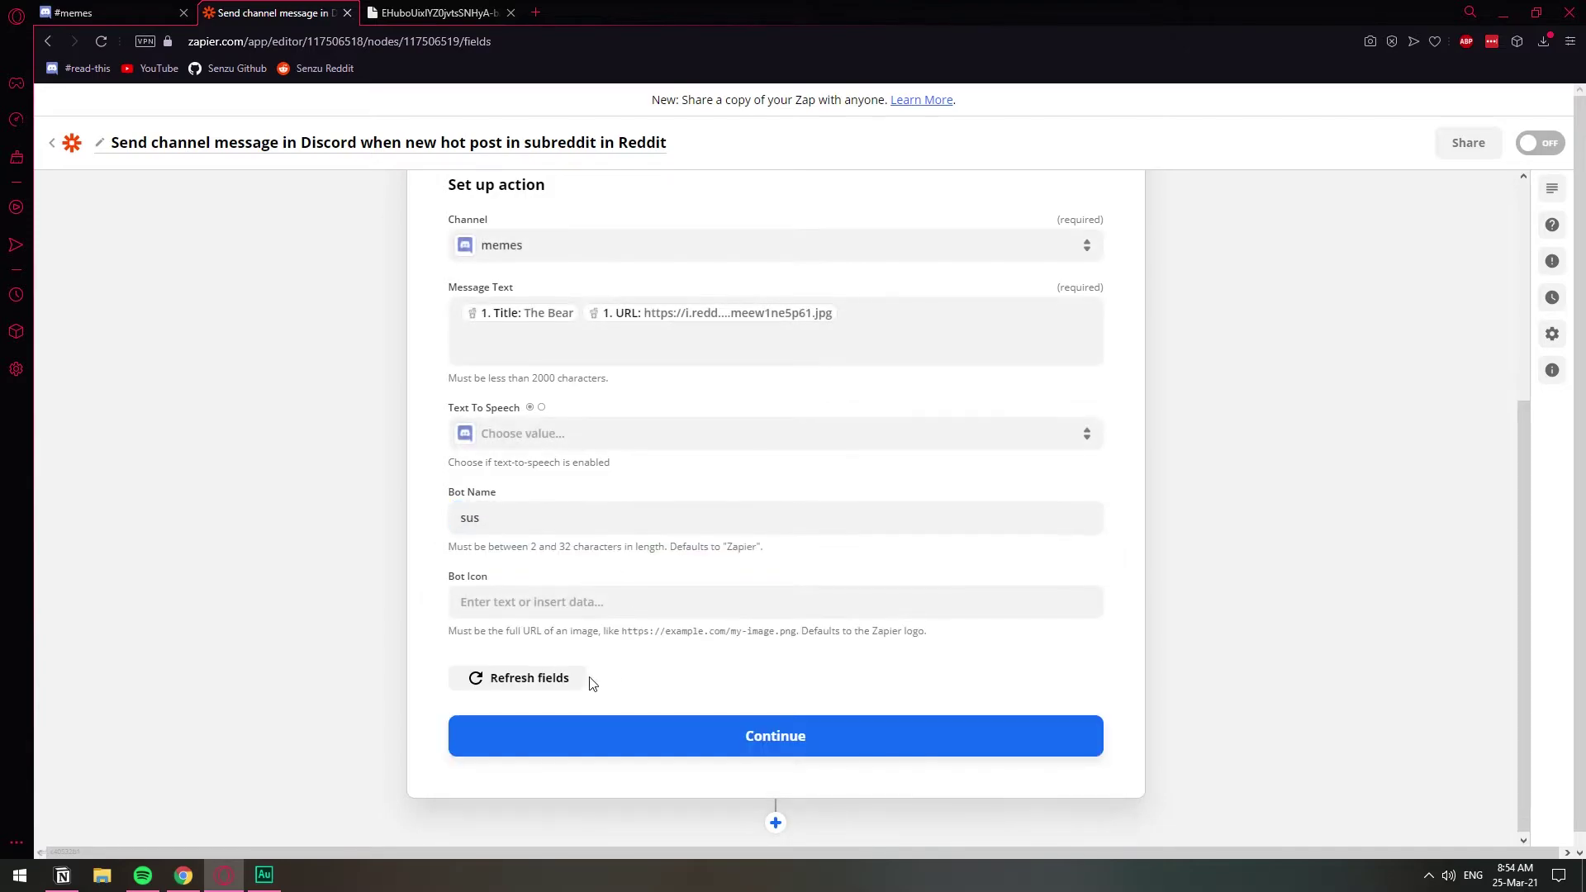
Step: Search Google Images for 'among us imposter' and copy a picture's image address
{"action": "left_click", "coordinate": [539, 12]}
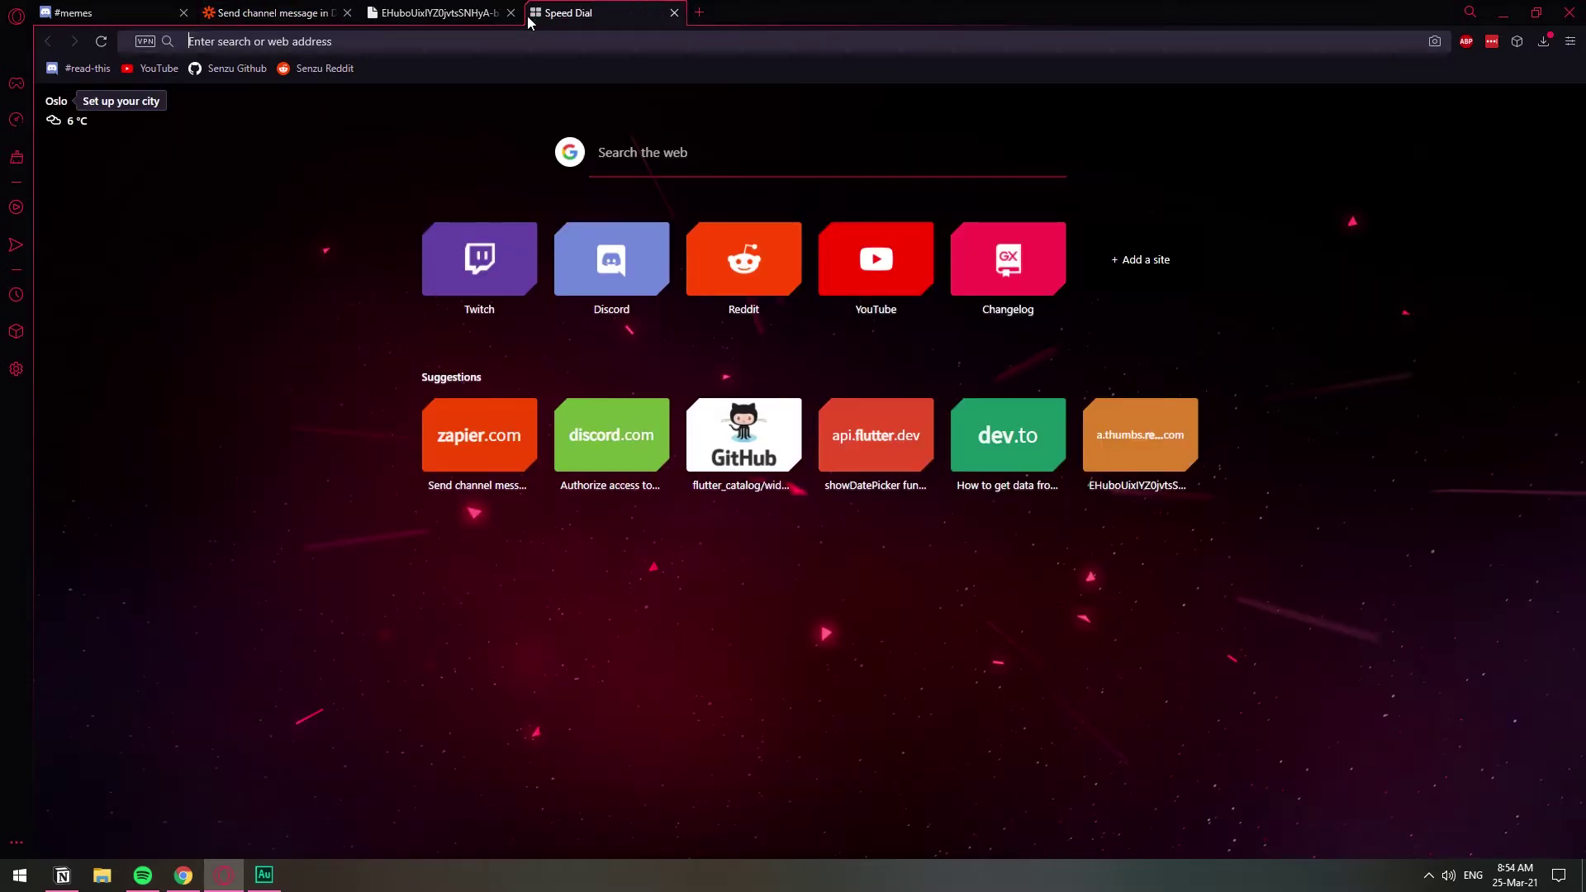
{"action": "type", "text": "among us"}
{"action": "key", "text": "Return"}
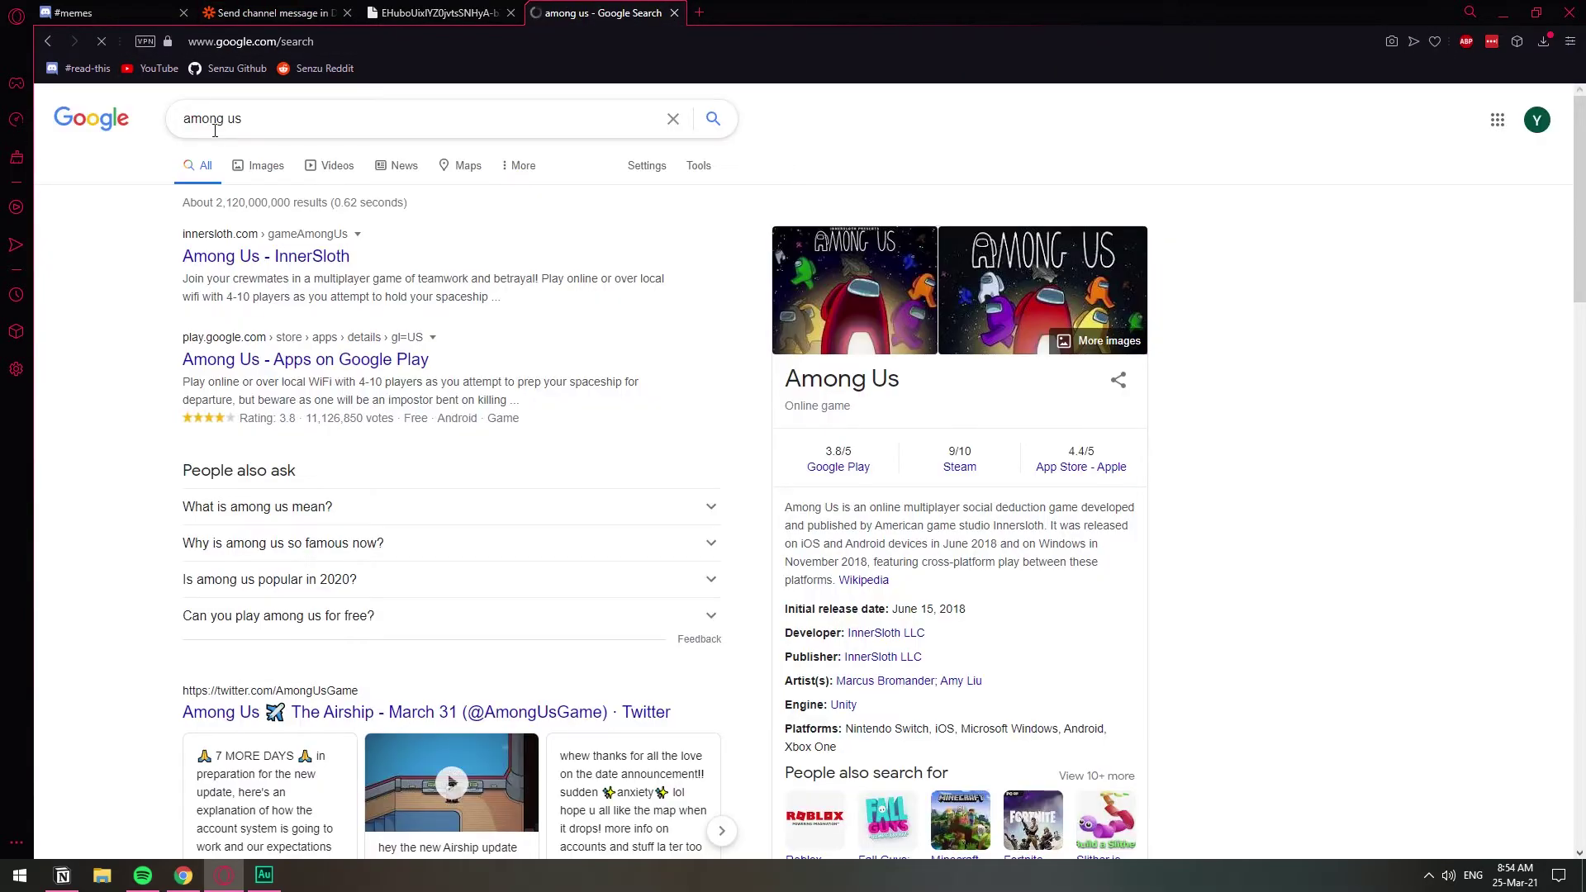
{"action": "left_click", "coordinate": [242, 161]}
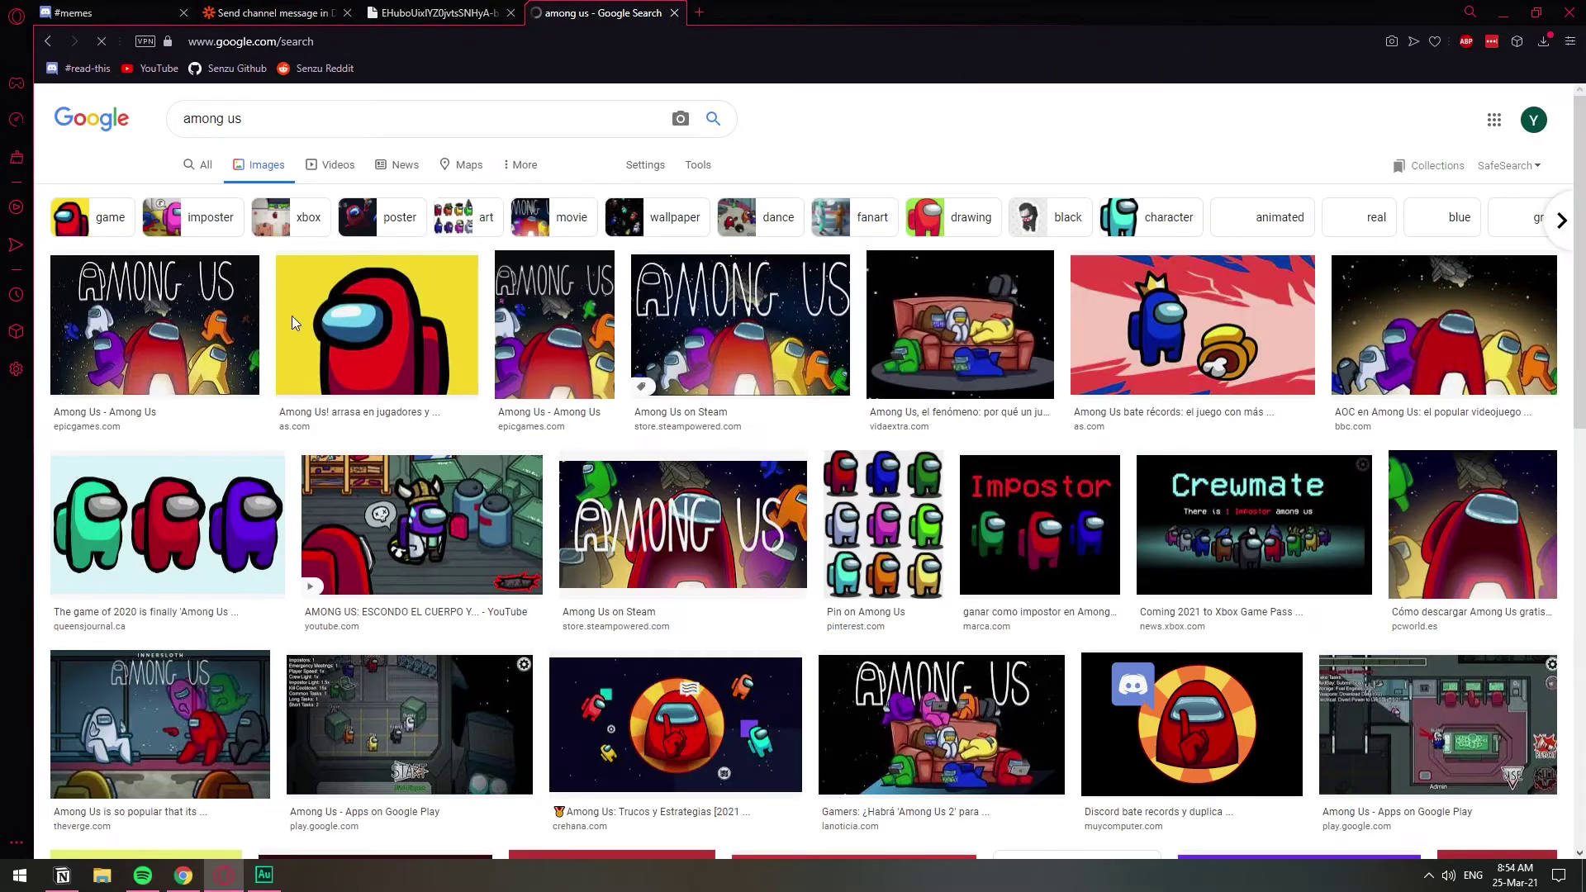
{"action": "left_click", "coordinate": [474, 106]}
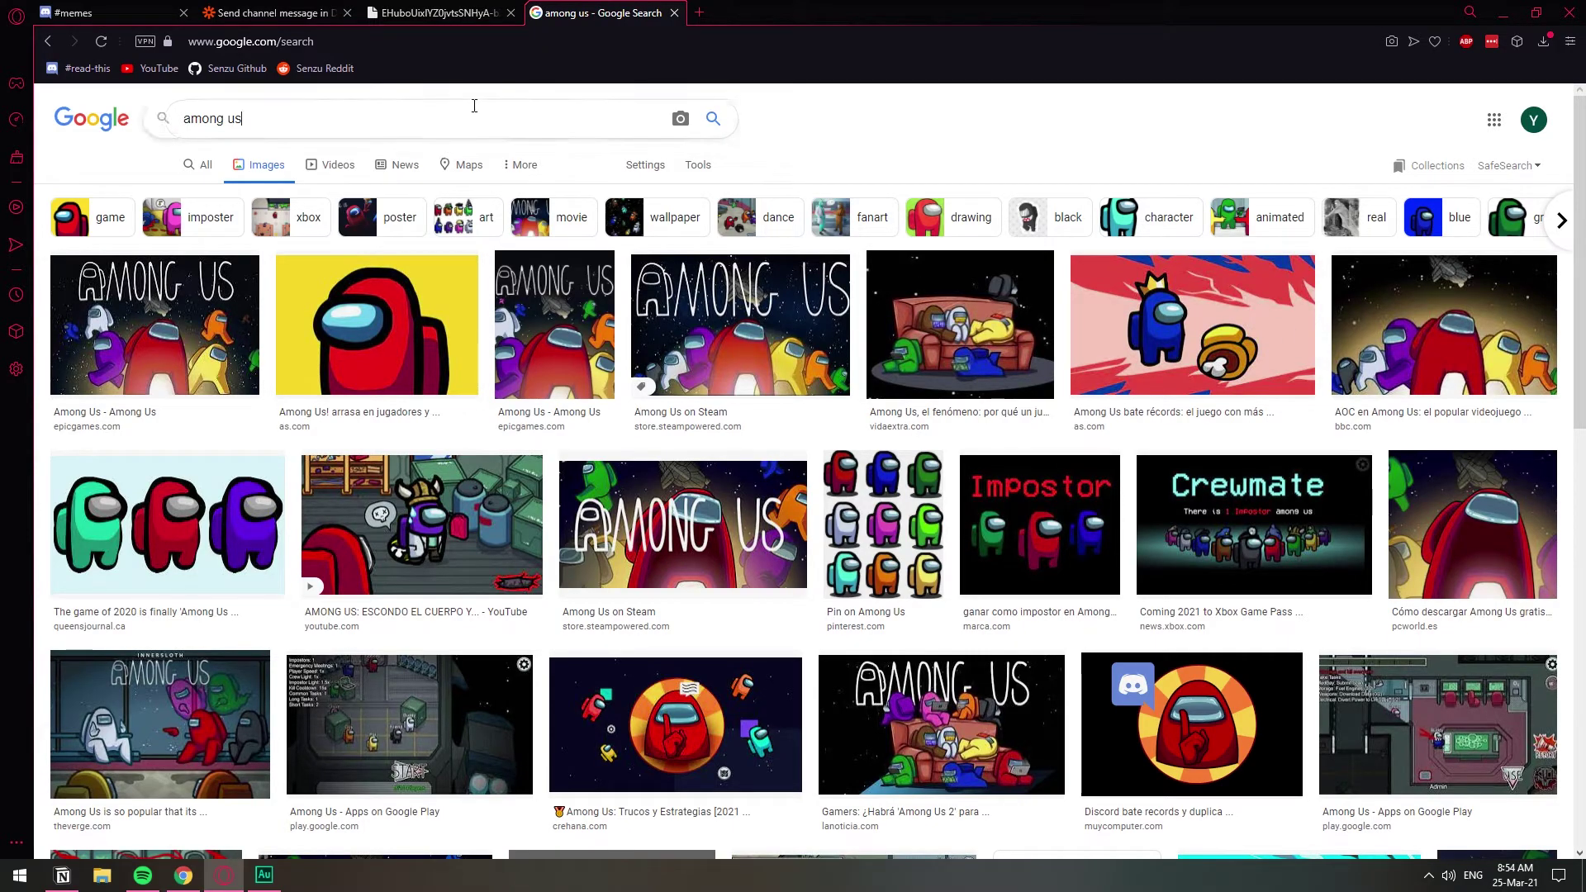
{"action": "type", "text": "imposter"}
{"action": "key", "text": "Return"}
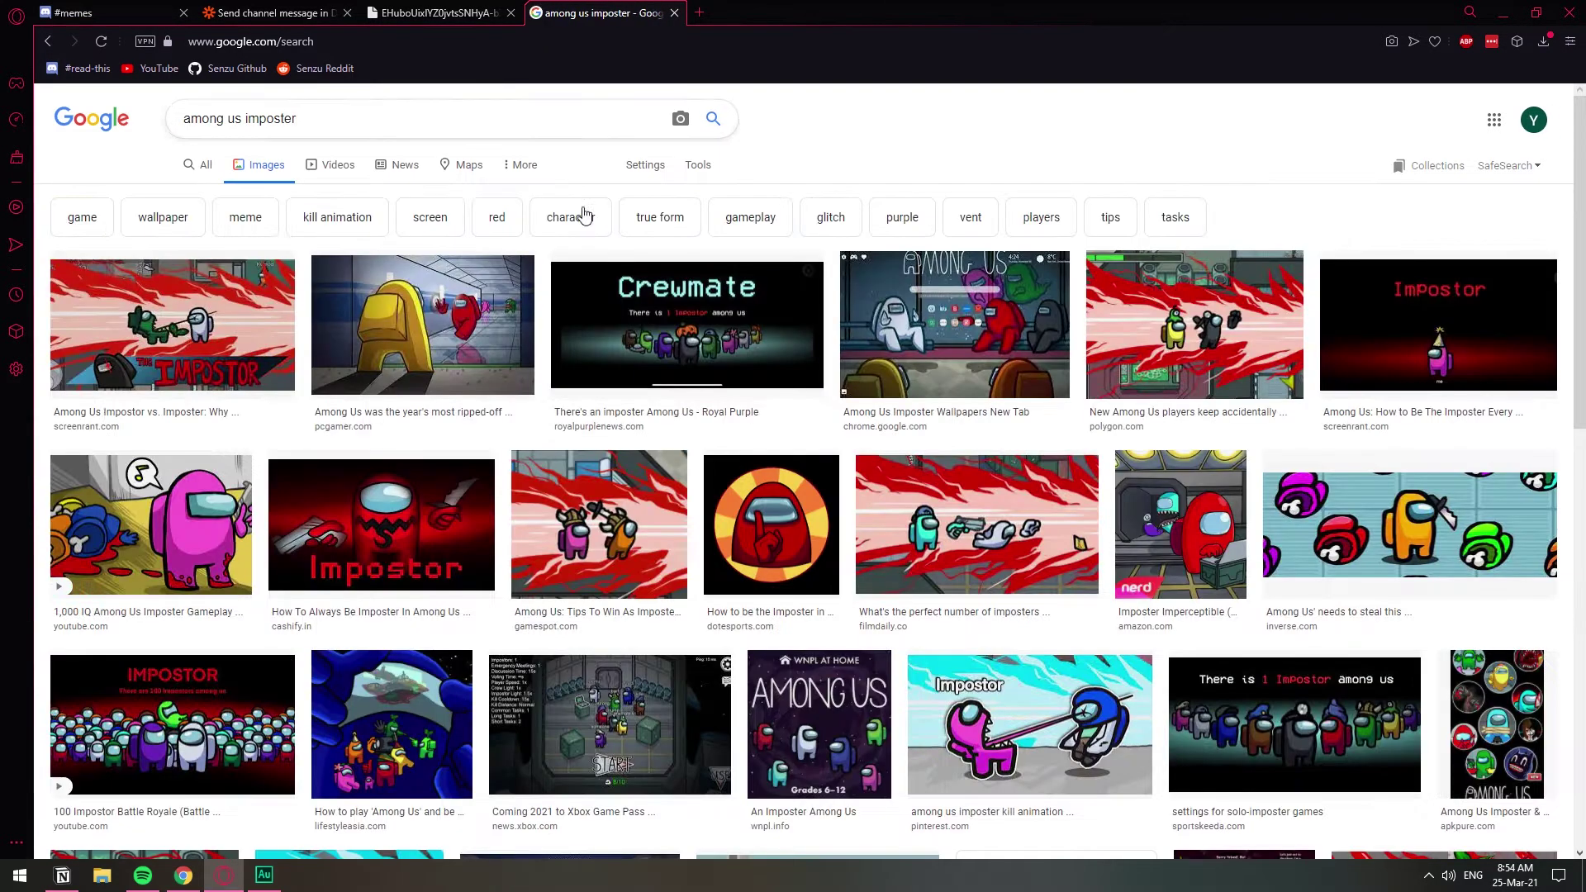
{"action": "left_click", "coordinate": [779, 477]}
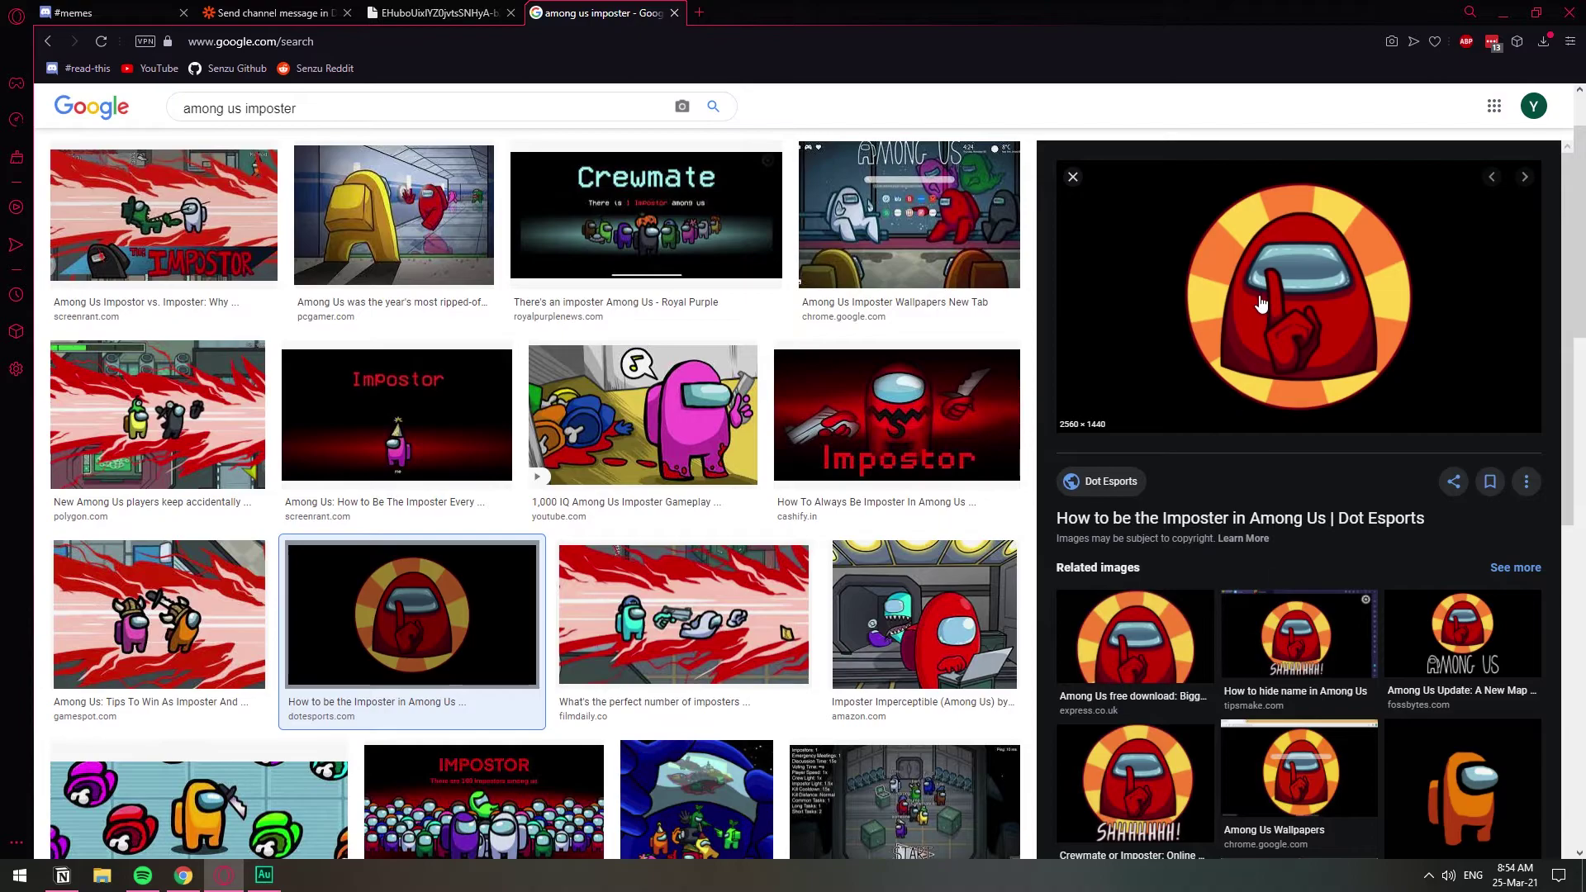
{"action": "right_click", "coordinate": [1257, 294]}
{"action": "left_click", "coordinate": [1330, 501]}
Step: Paste the copied Among Us image address into the Bot Icon field
{"action": "left_click", "coordinate": [221, 7]}
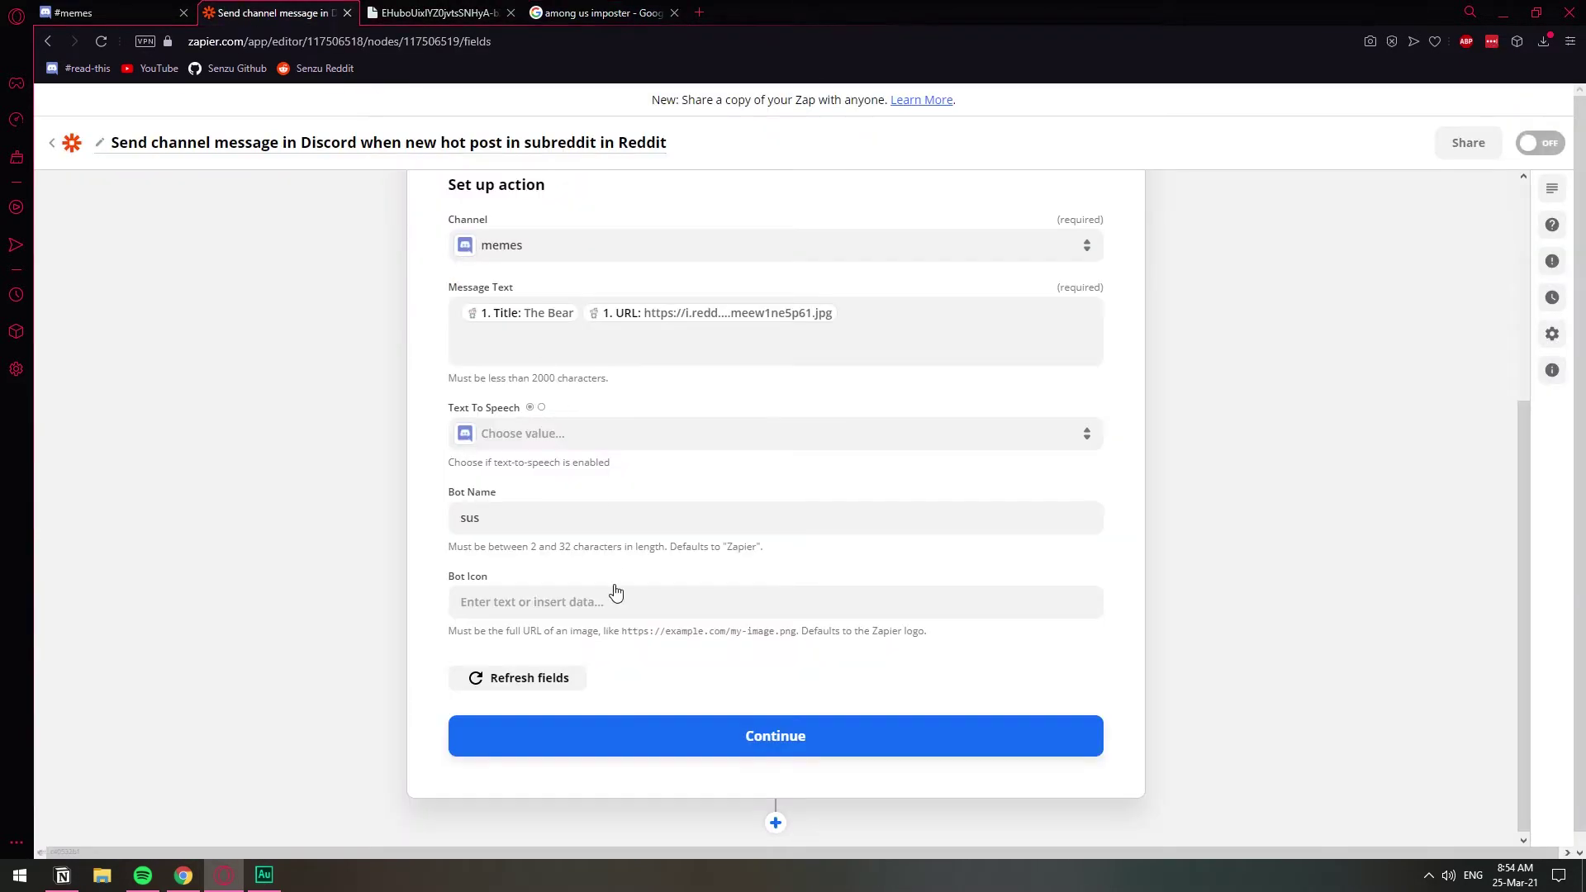
{"action": "left_click", "coordinate": [499, 609]}
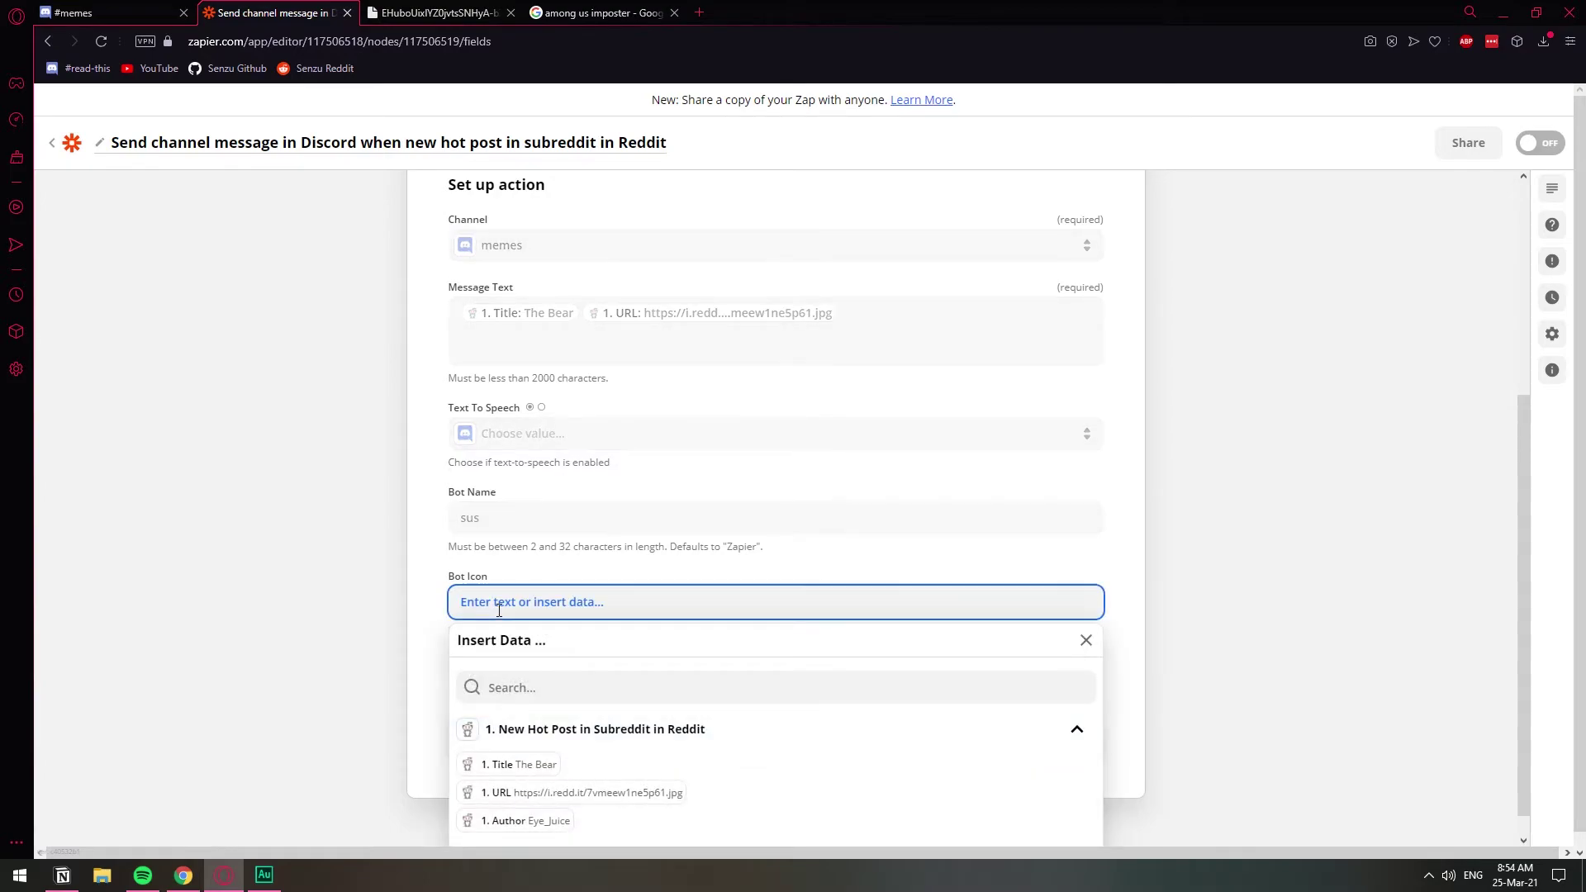
{"action": "key", "text": "ctrl+v"}
{"action": "left_click", "coordinate": [442, 615]}
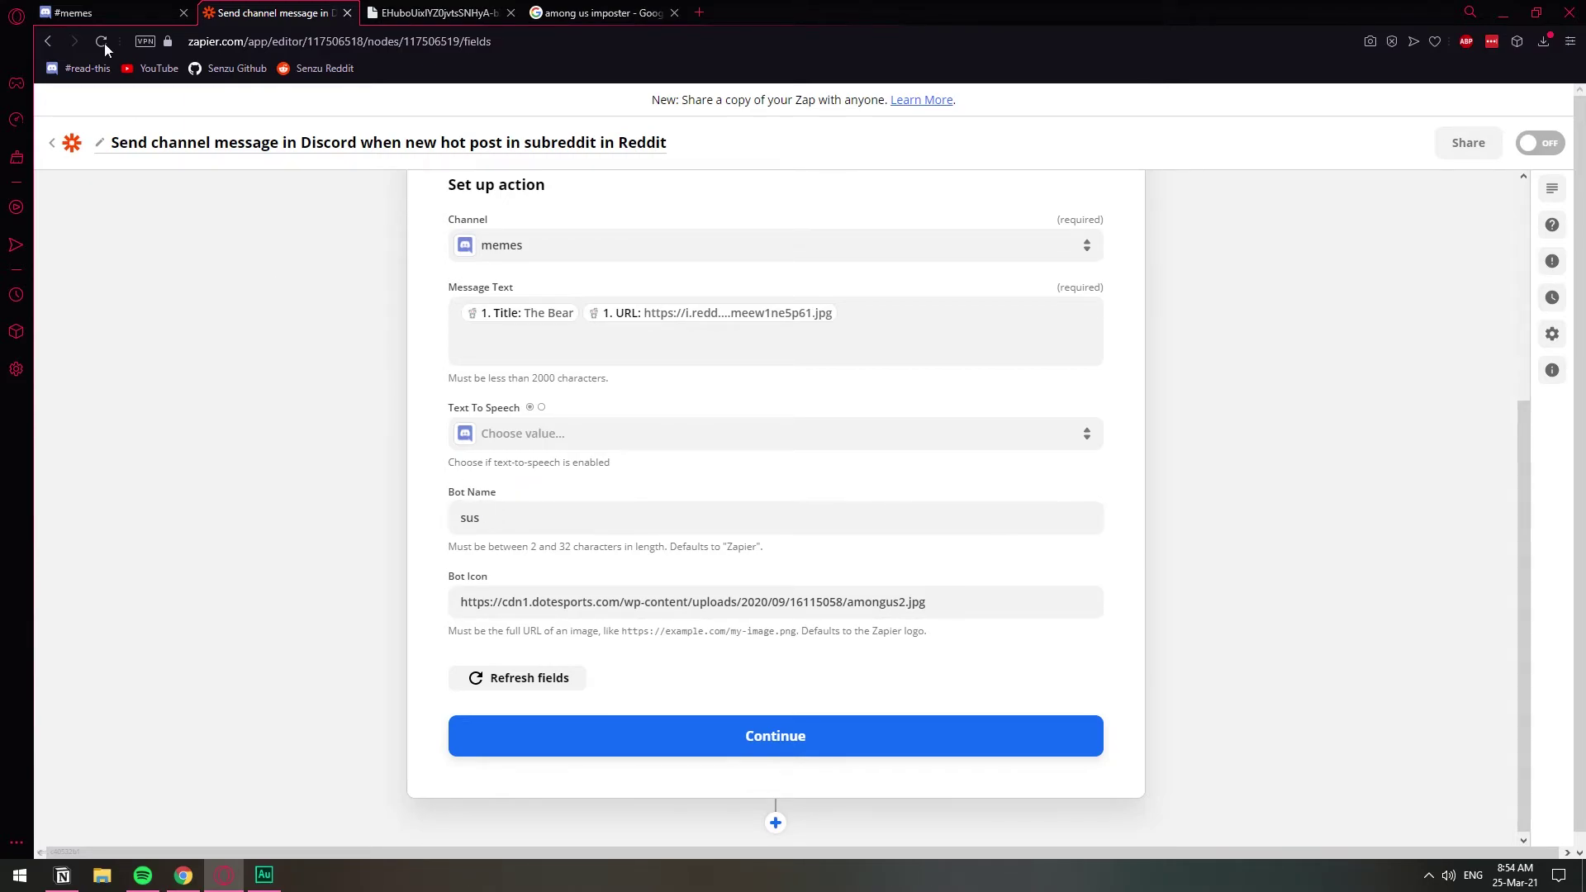
Step: Send a quick 'asdsad' test message in Discord #general, then return to Zapier
{"action": "left_click", "coordinate": [124, 12]}
{"action": "left_click", "coordinate": [169, 154]}
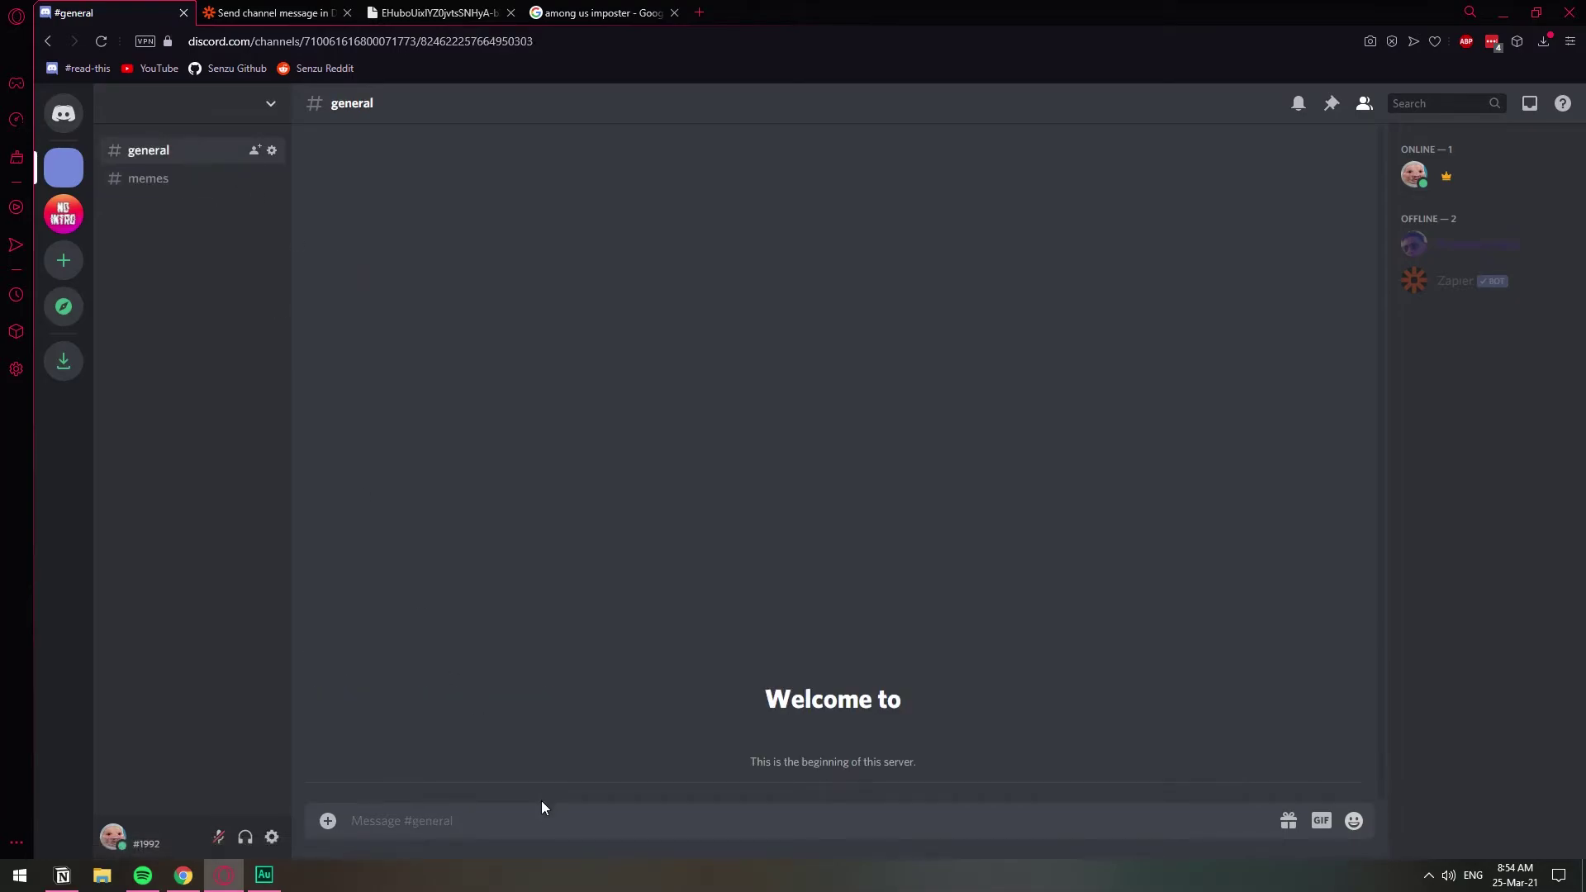
{"action": "type", "text": "asdsad"}
{"action": "key", "text": "Return"}
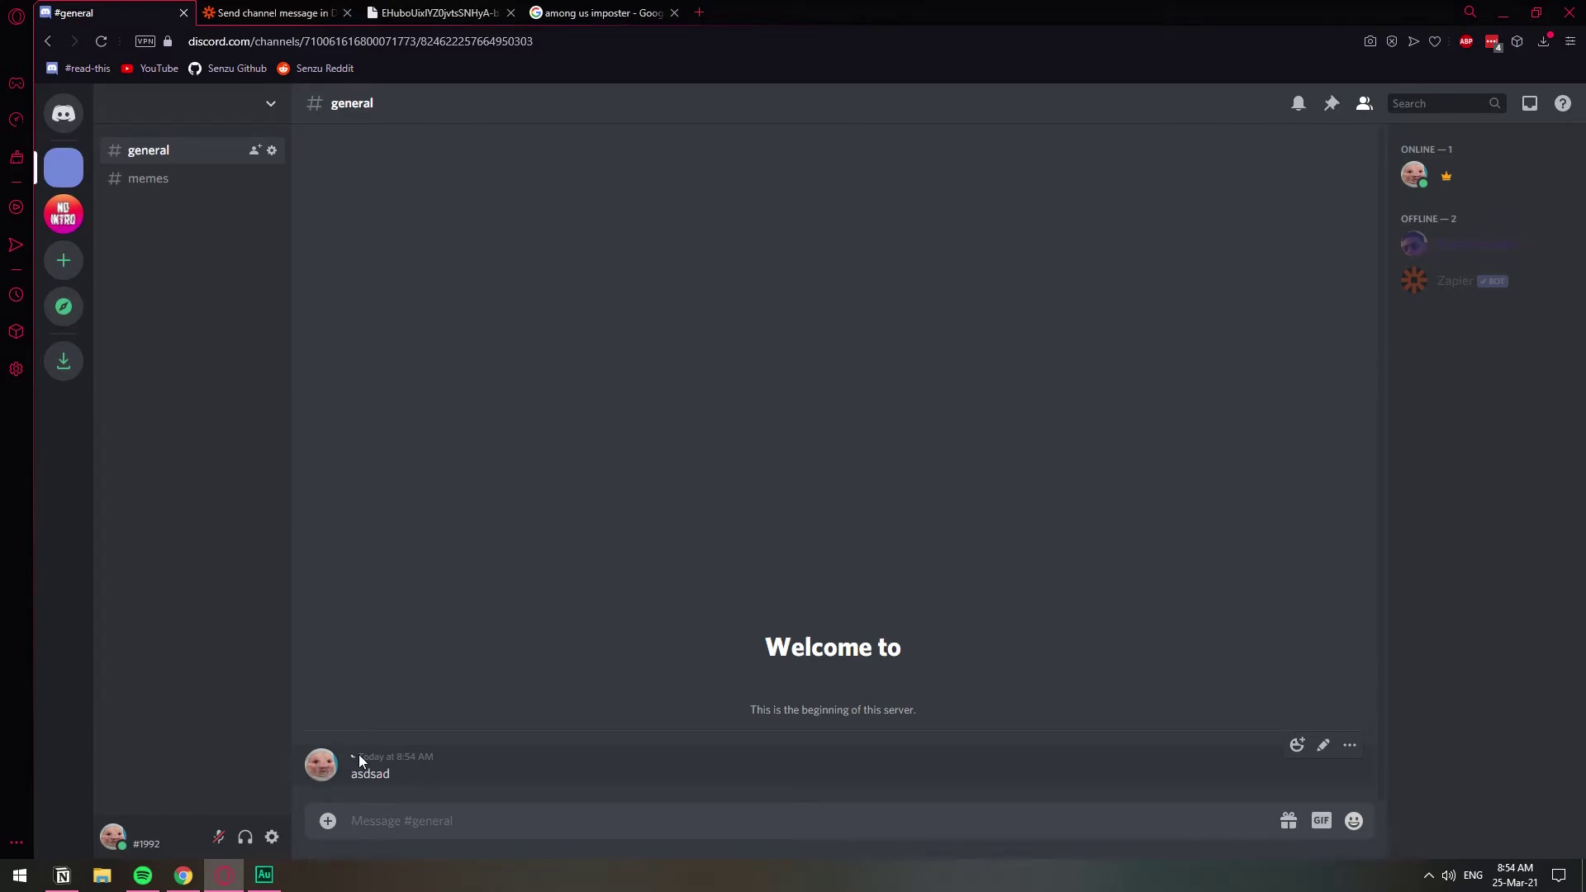
{"action": "left_click", "coordinate": [273, 12]}
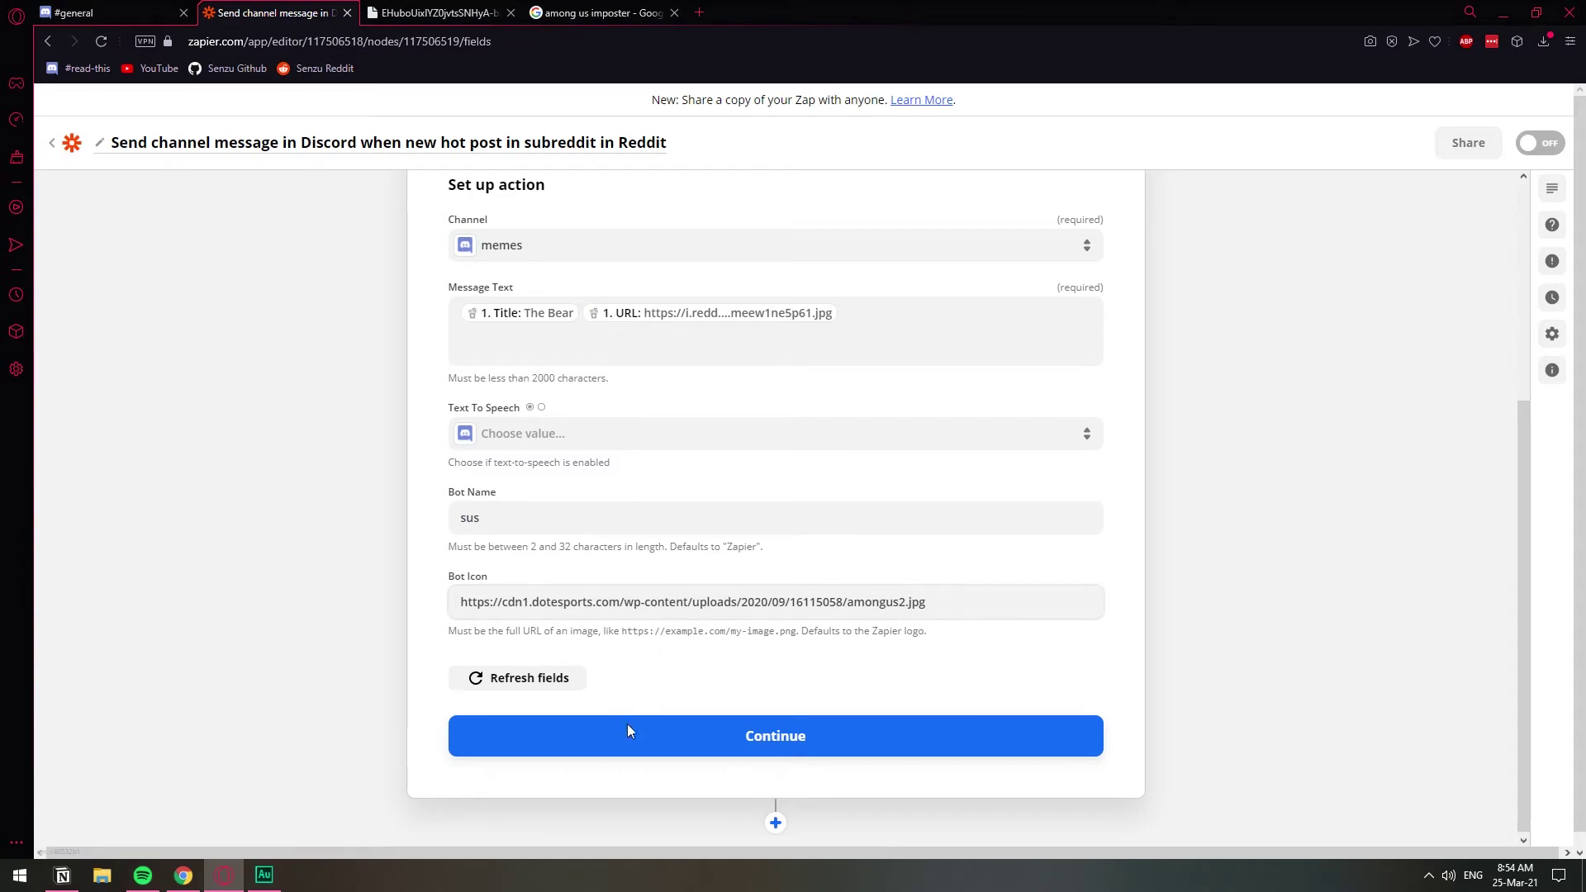
Step: Complete the Discord action and send a test message to the memes channel
{"action": "left_click", "coordinate": [723, 730]}
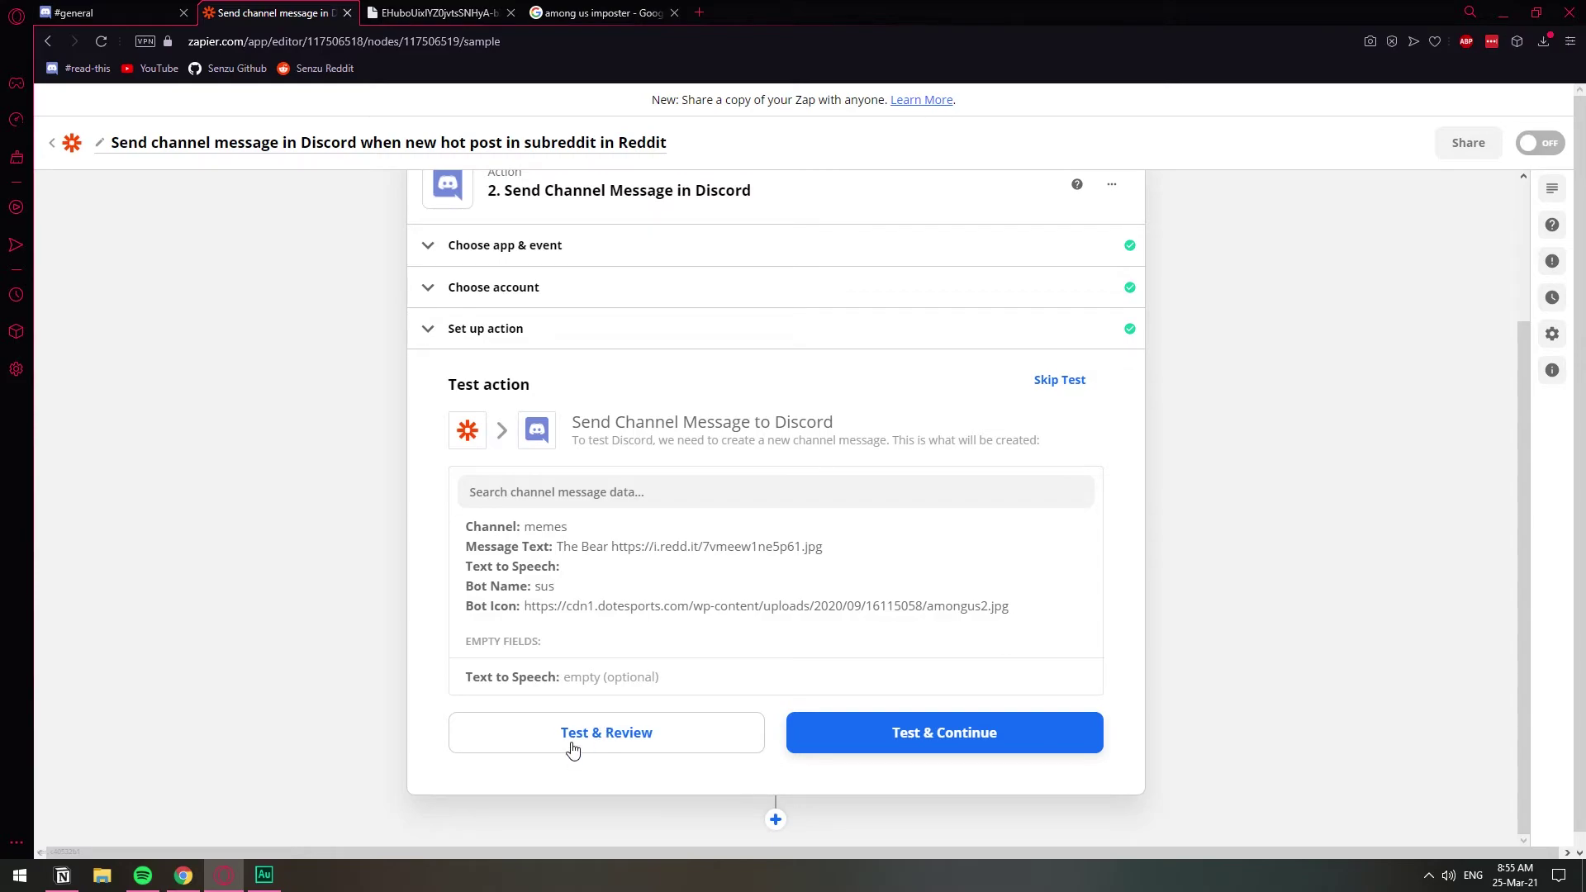
{"action": "left_click", "coordinate": [572, 749]}
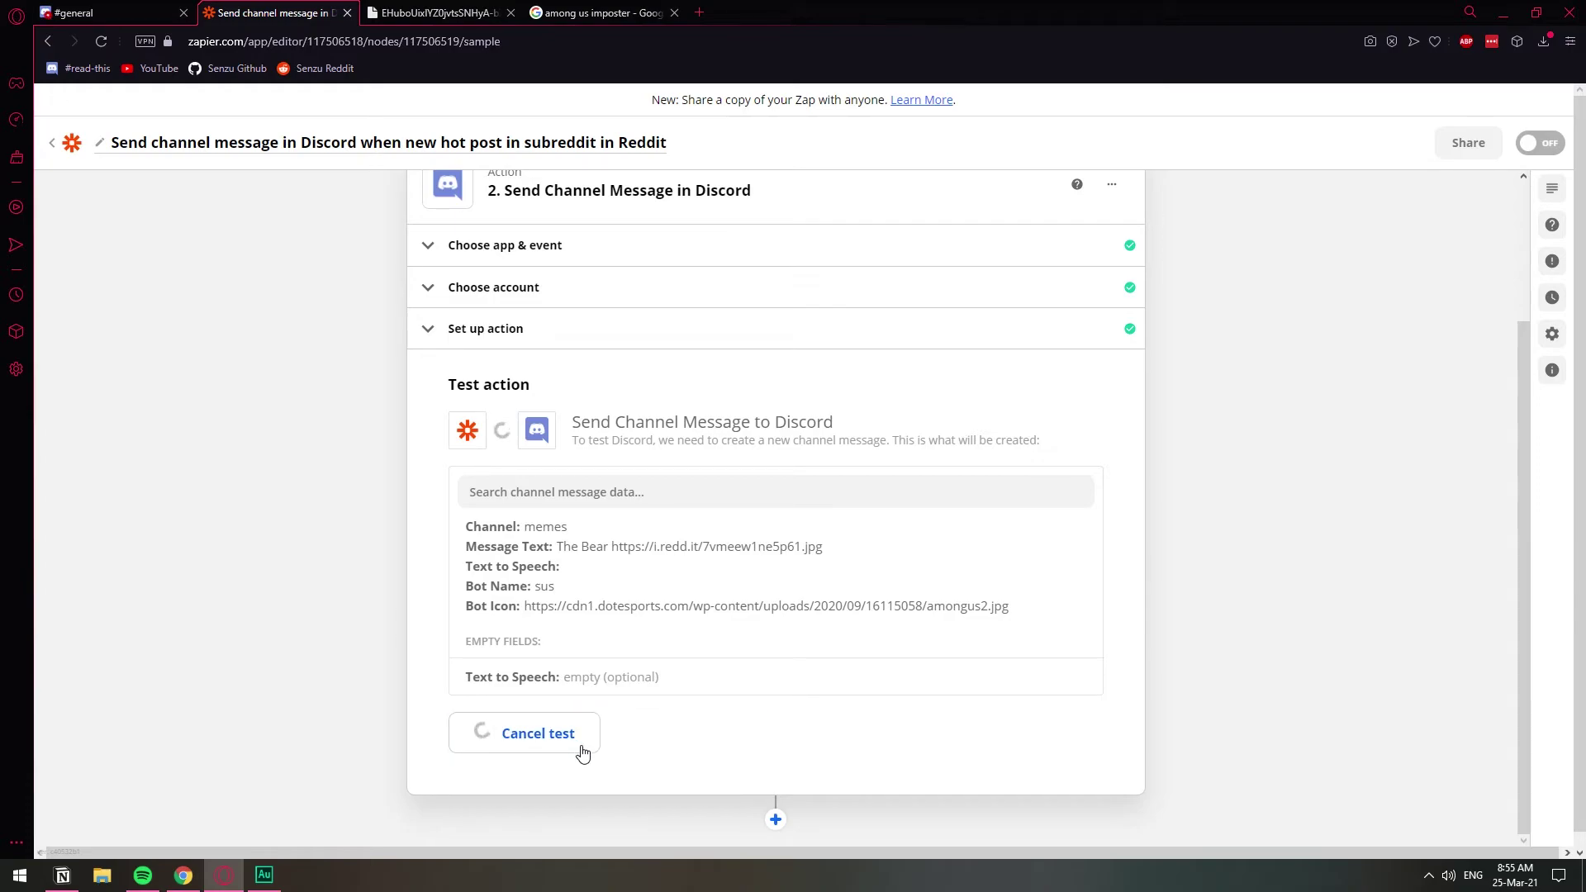
Step: Check sus's The Bear post in Discord #memes and open its i.redd.it image link
{"action": "left_click", "coordinate": [108, 13]}
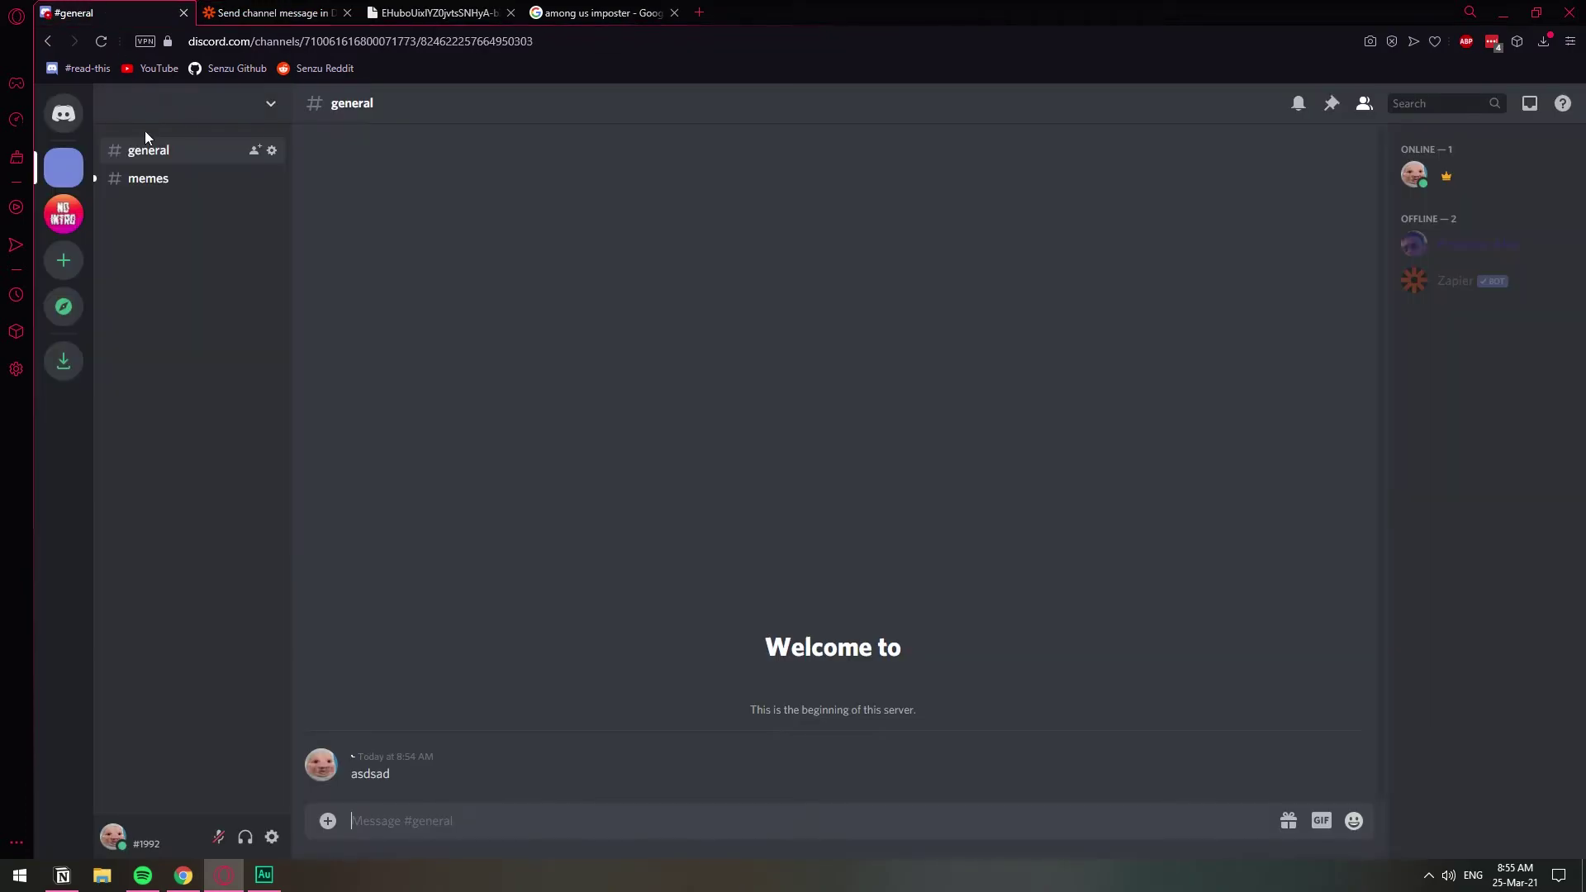
{"action": "left_click", "coordinate": [149, 183]}
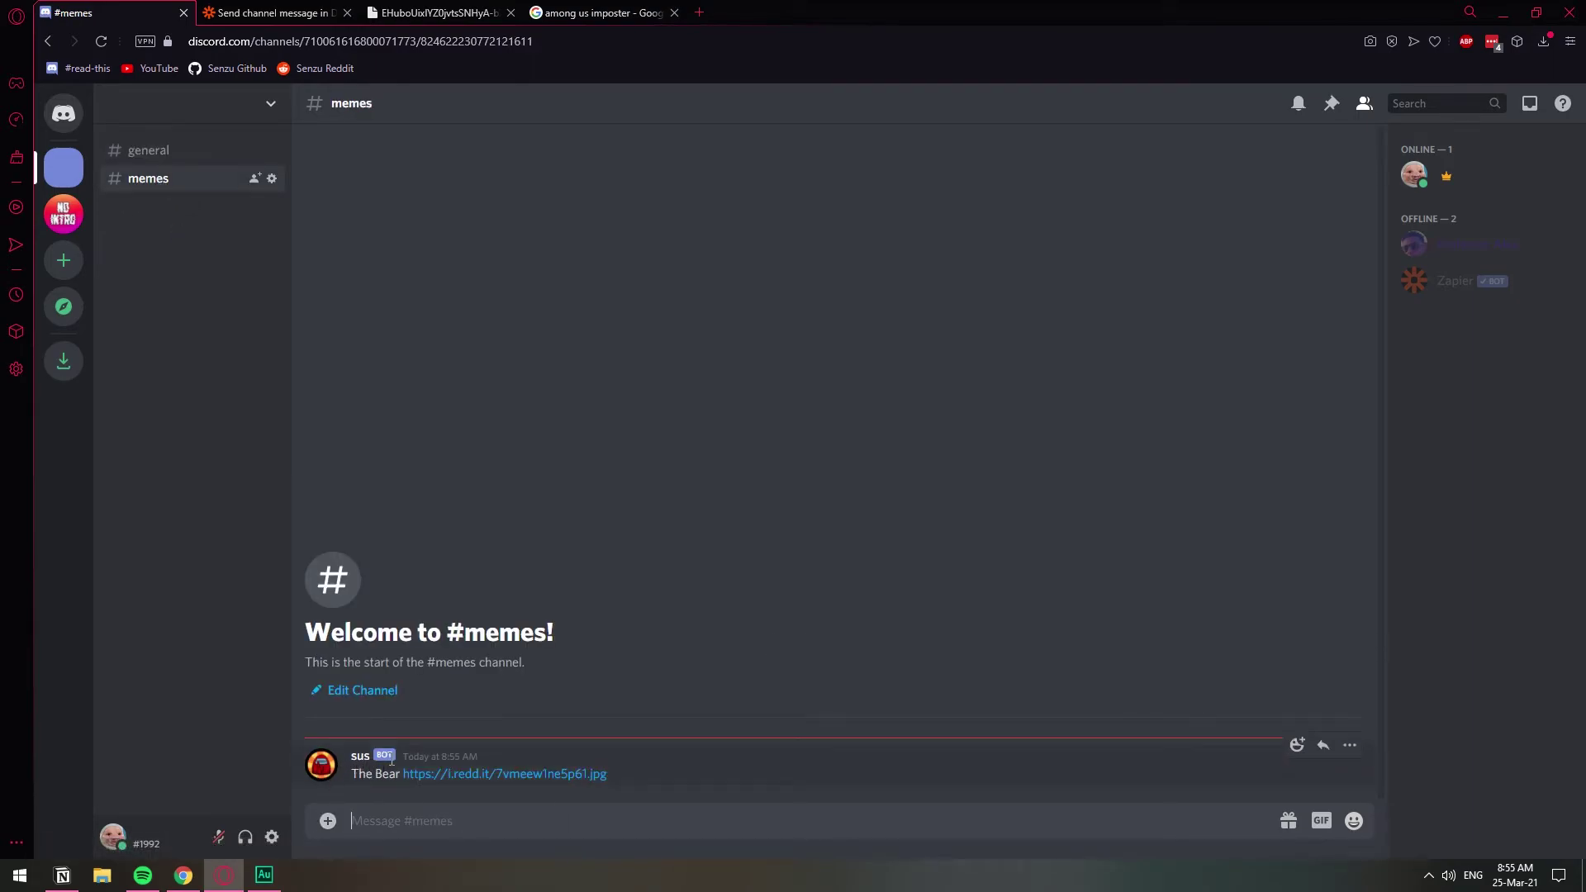
{"action": "left_click", "coordinate": [502, 774]}
{"action": "left_click", "coordinate": [99, 12]}
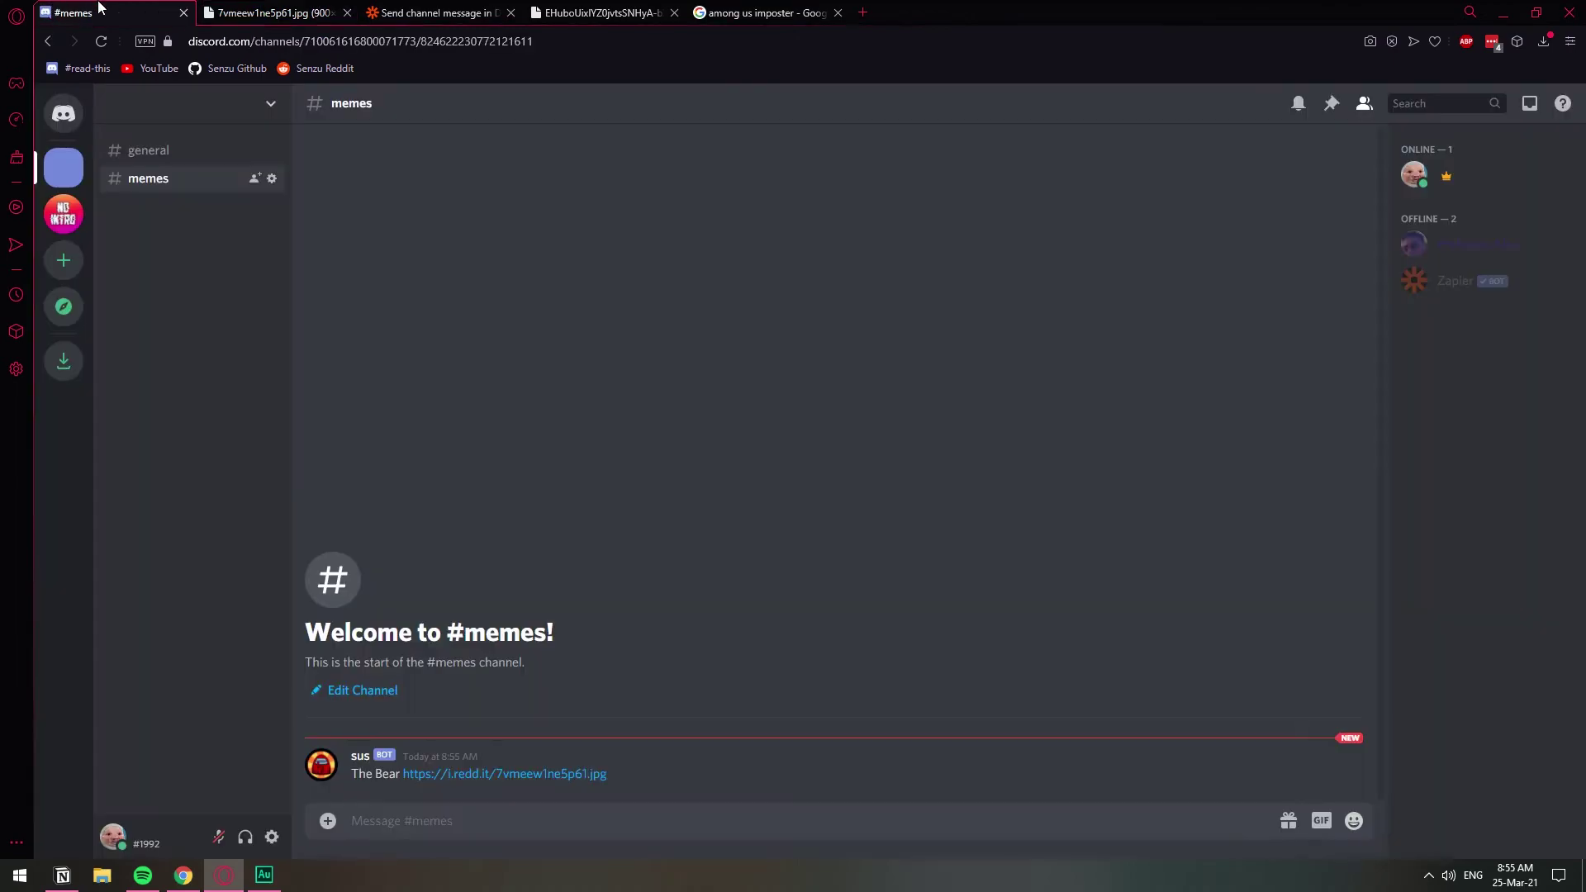
Step: Retest the Discord action so a second 'The Bear' post with the inline comic appears in #memes
{"action": "left_click", "coordinate": [475, 6]}
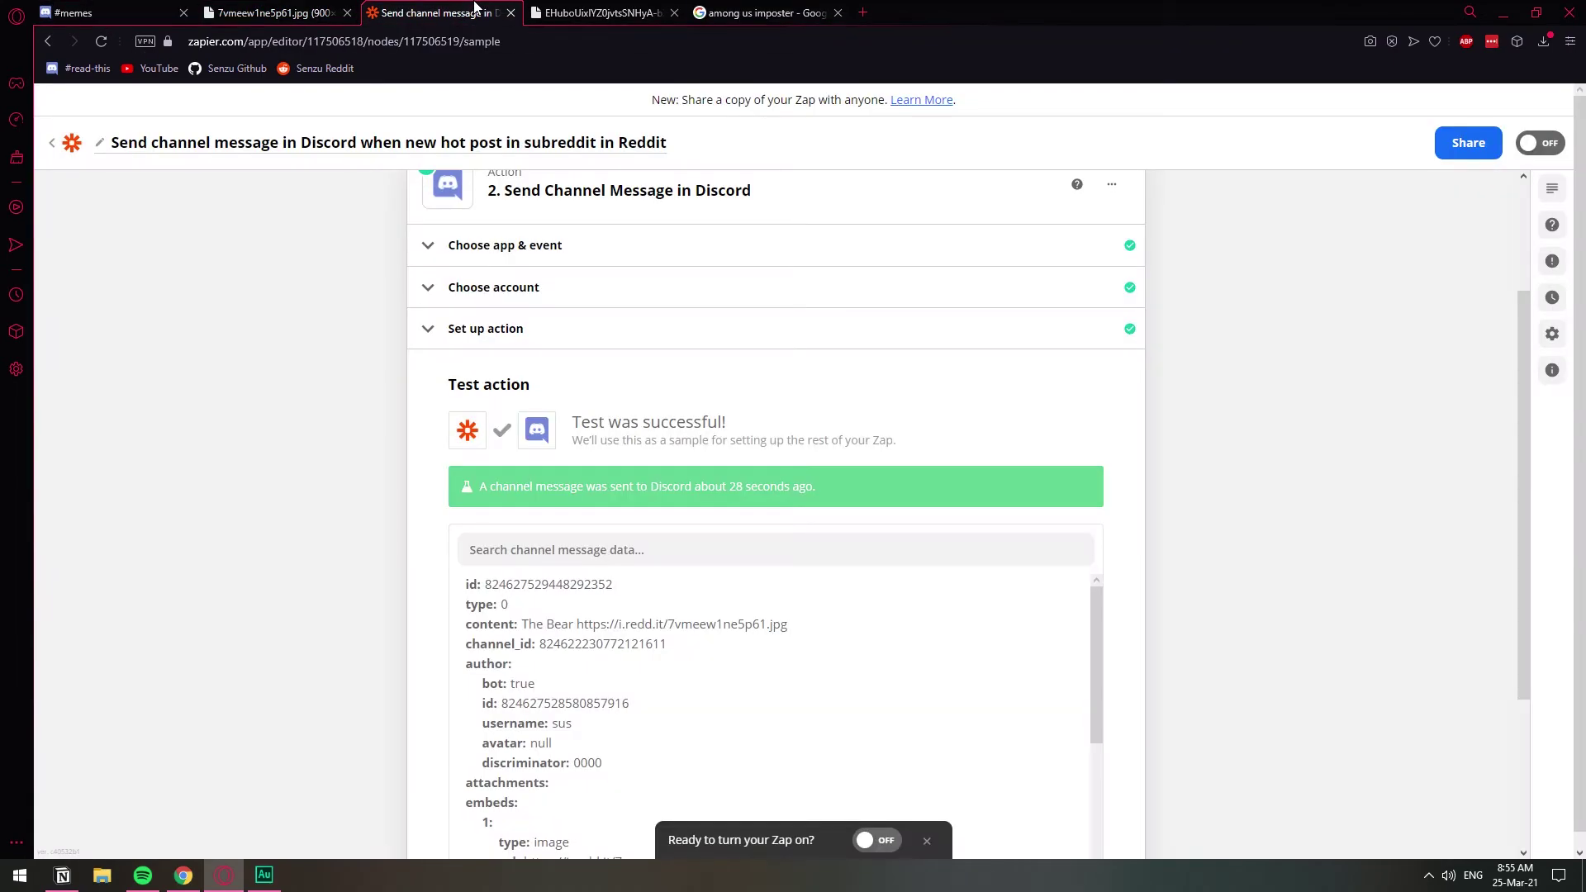
{"action": "scroll", "coordinate": [619, 642], "scroll_direction": "down", "scroll_amount": 5}
{"action": "left_click", "coordinate": [586, 708]}
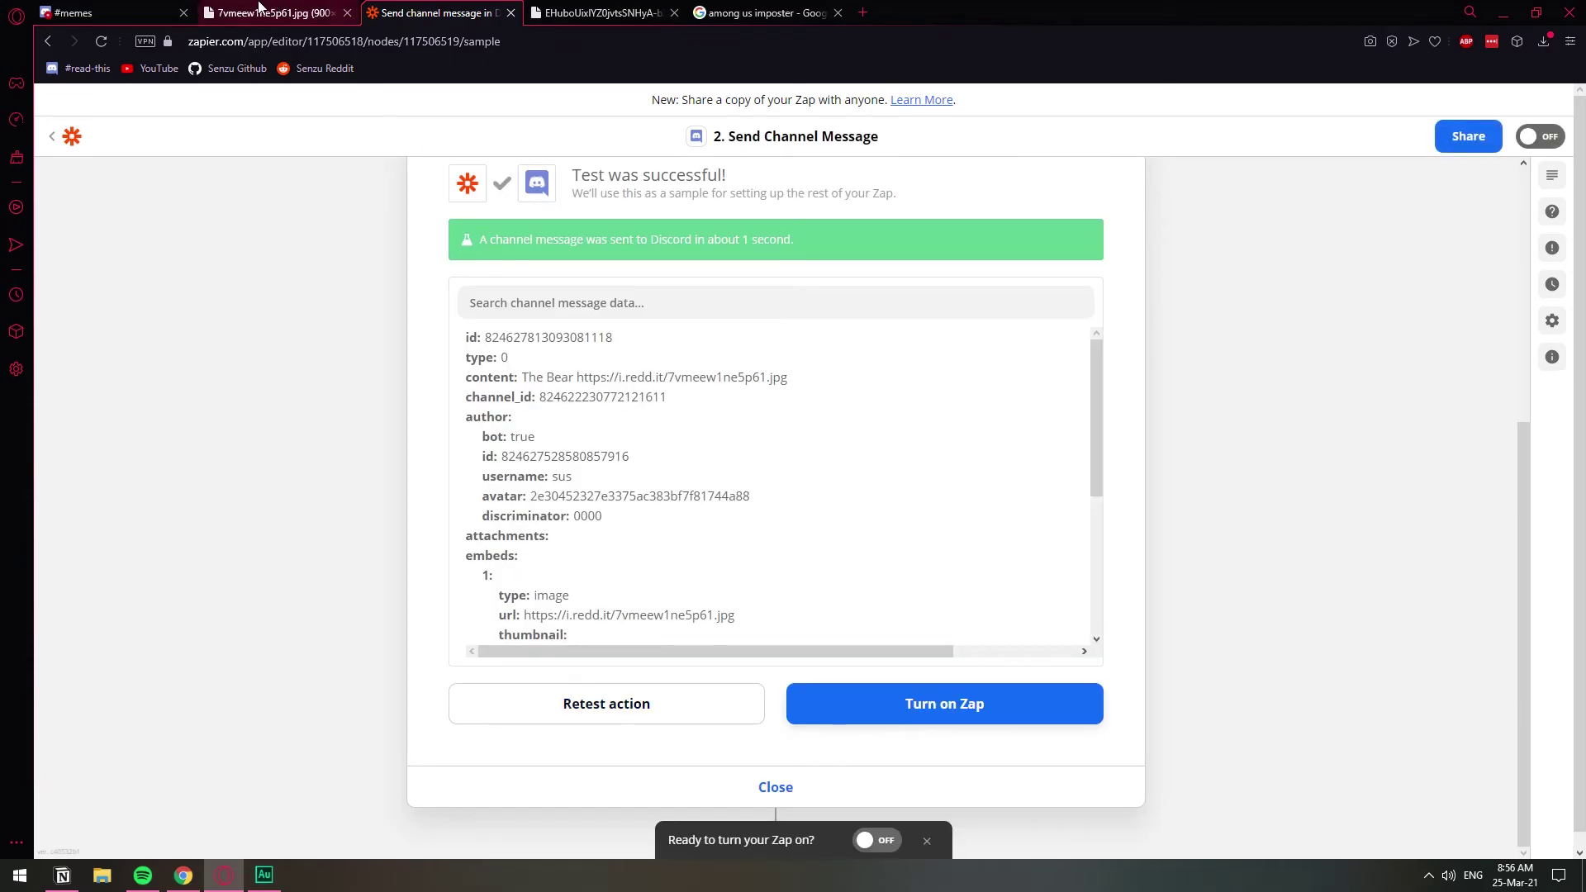
{"action": "left_click", "coordinate": [99, 11]}
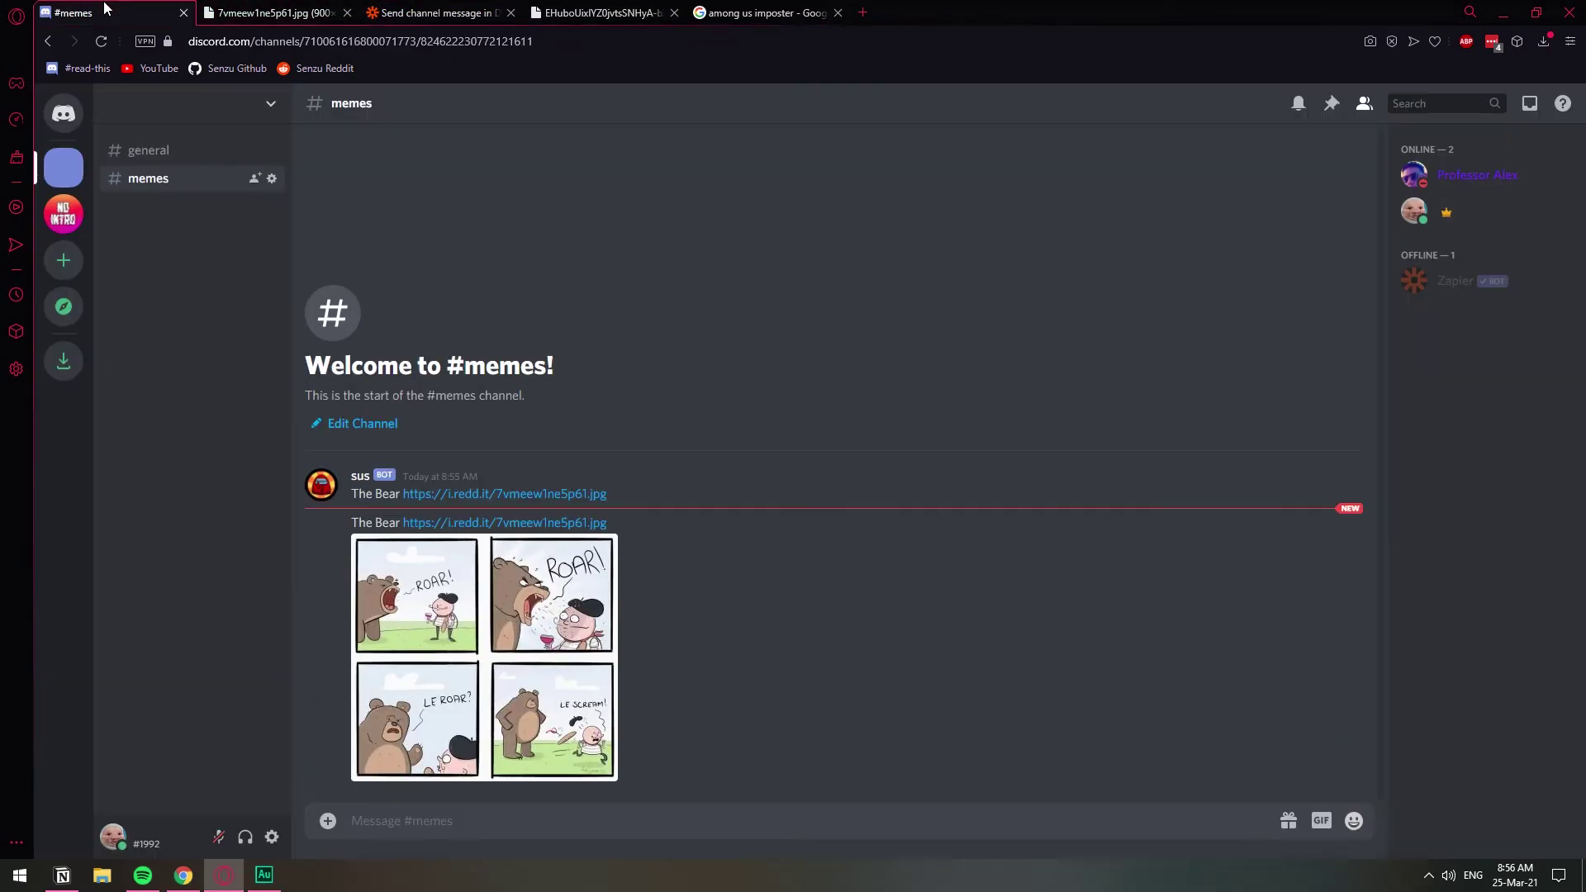
{"action": "left_click", "coordinate": [437, 13]}
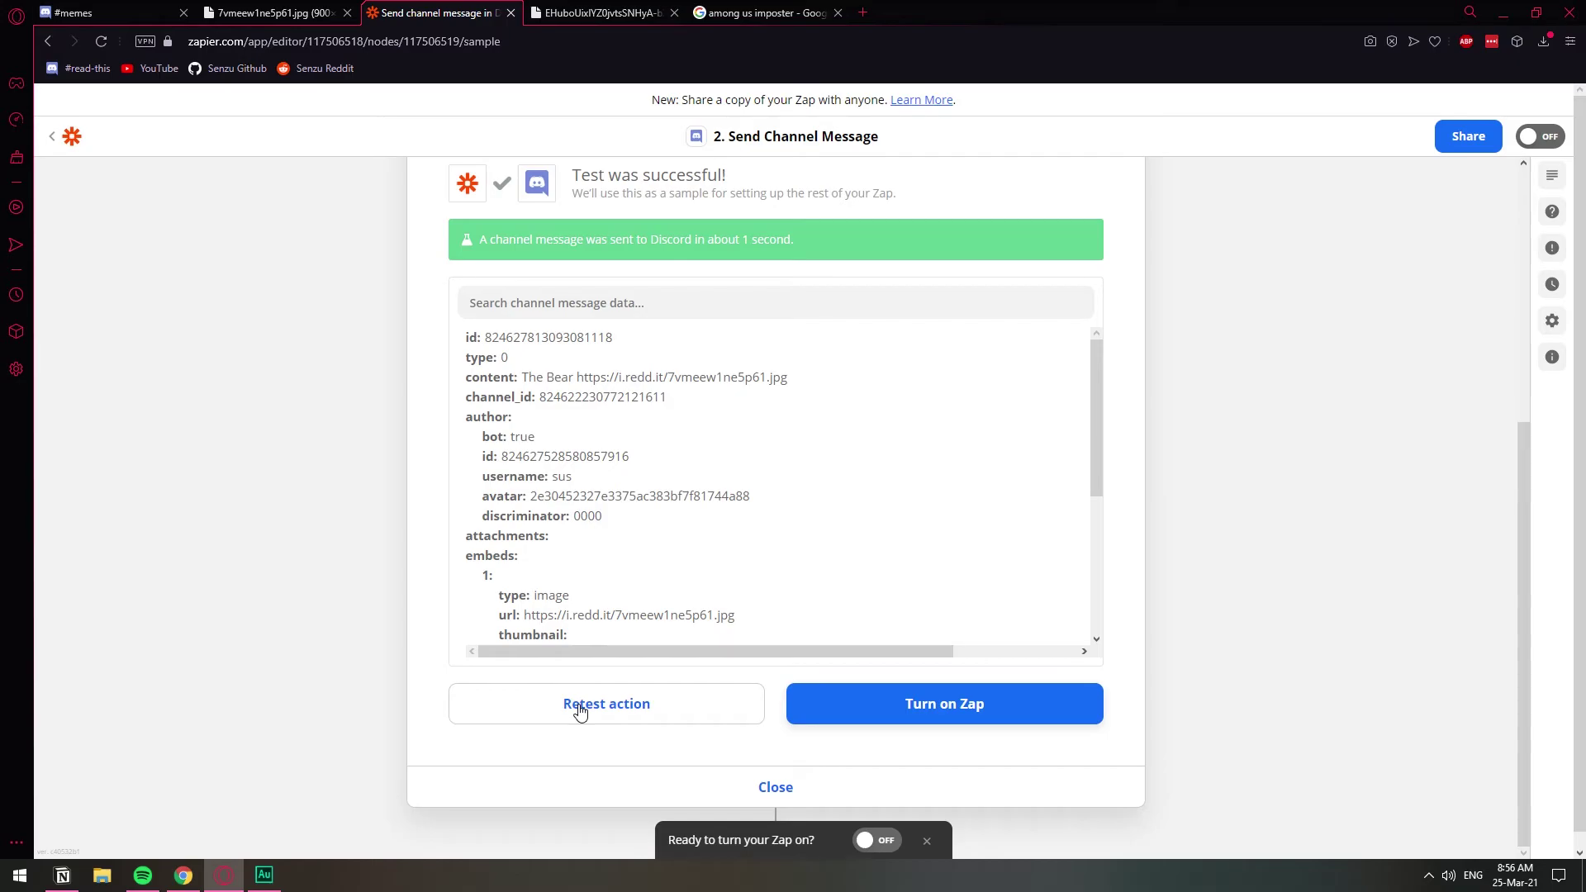
{"action": "left_click", "coordinate": [99, 11]}
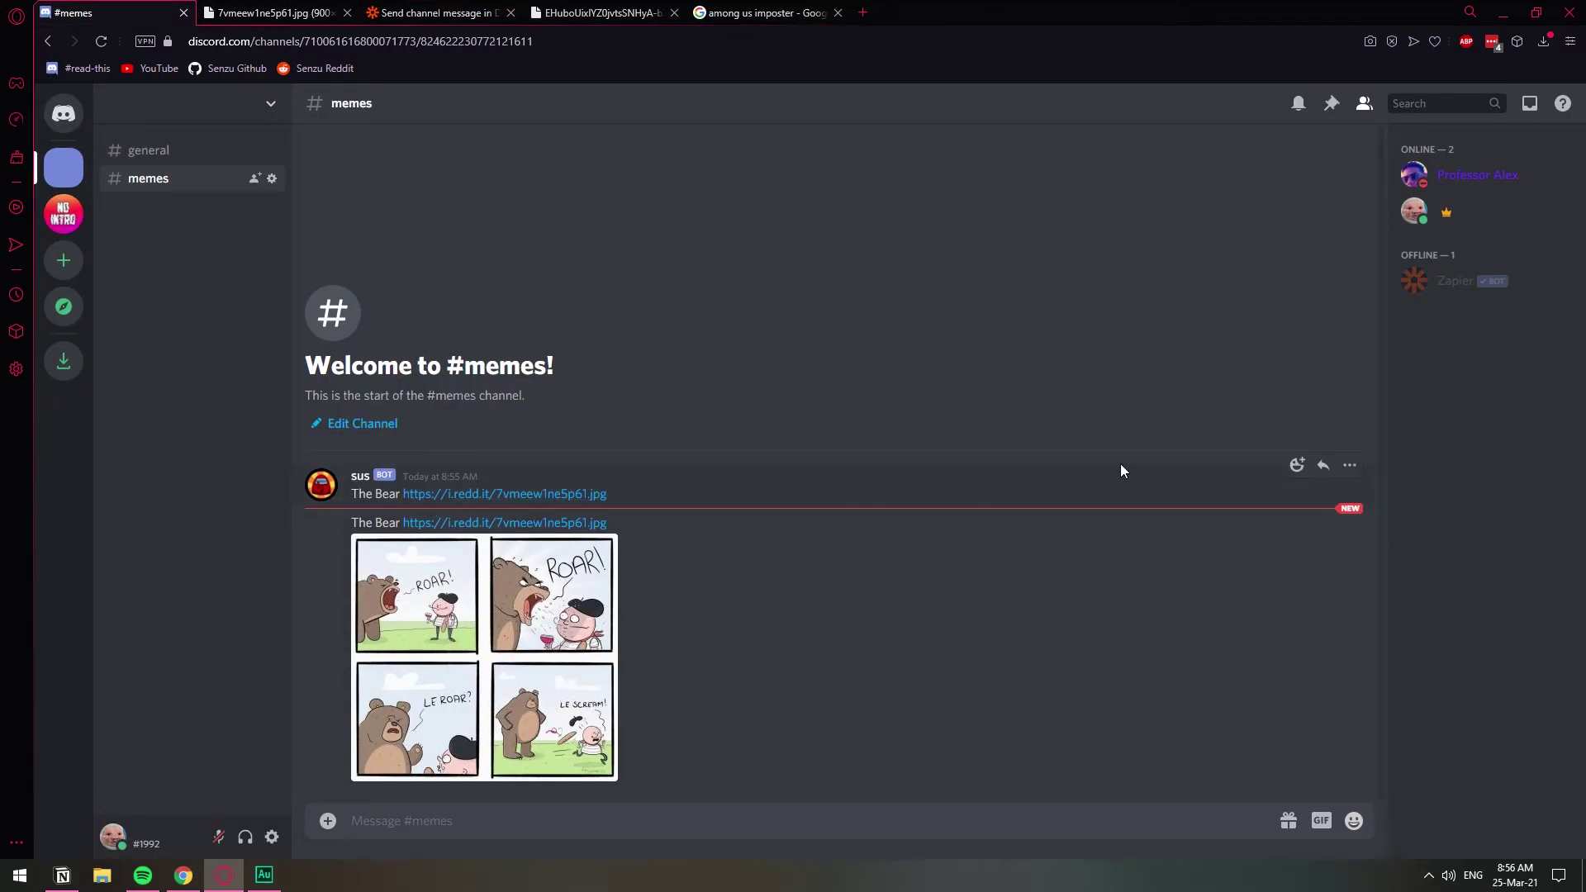
Step: Delete the first, link-only Bear message from #memes, then preview the remaining comic image
{"action": "left_click", "coordinate": [1349, 464]}
{"action": "left_click", "coordinate": [1248, 611]}
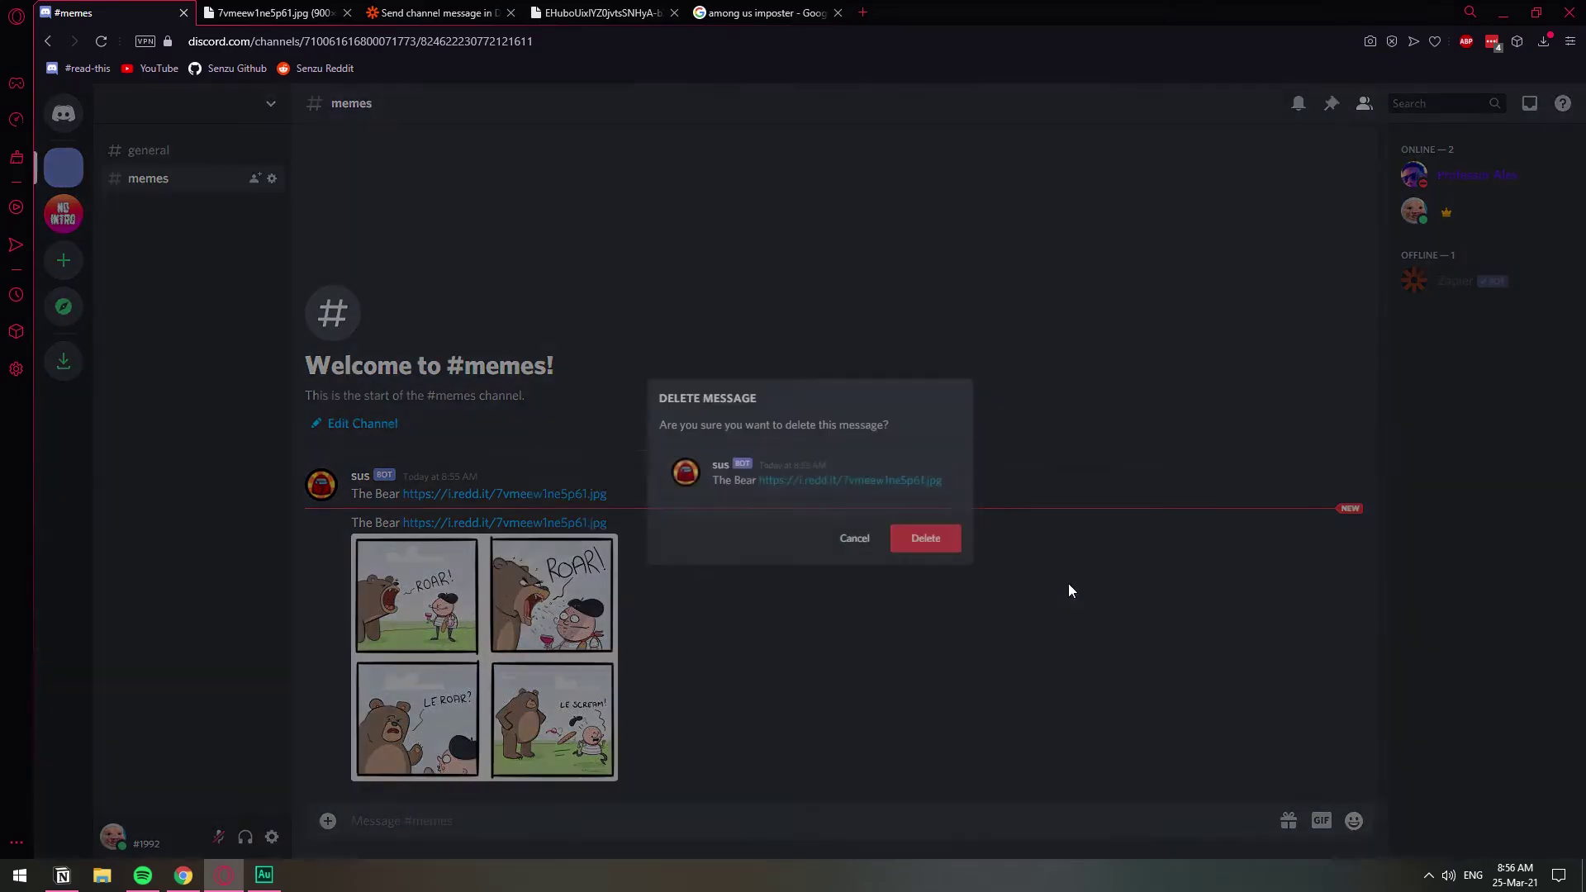
{"action": "left_click", "coordinate": [947, 547]}
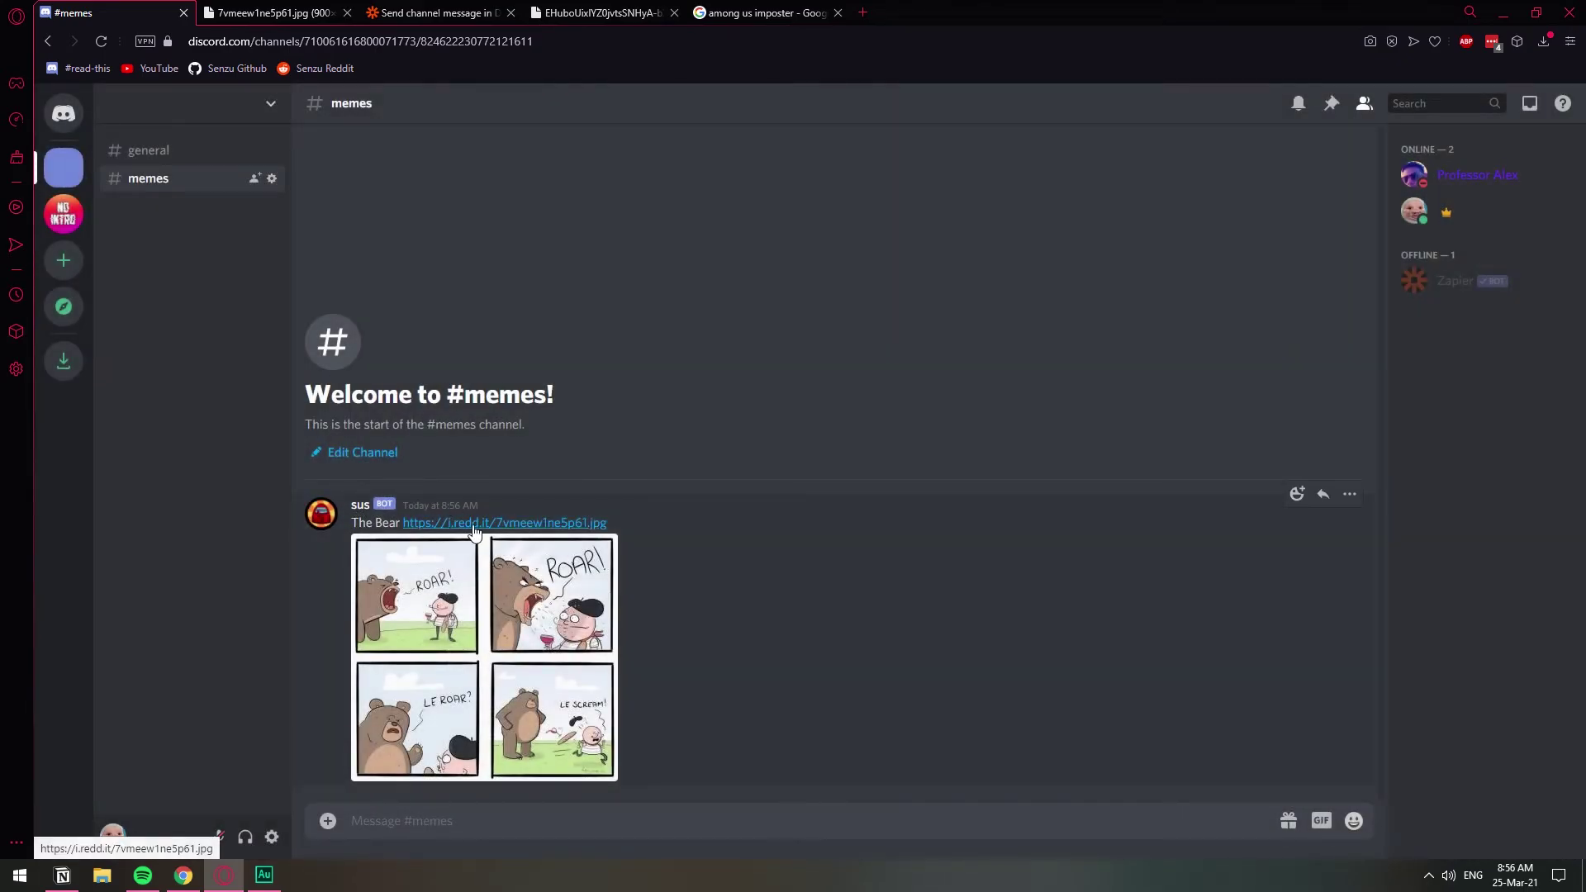
{"action": "left_click", "coordinate": [506, 639]}
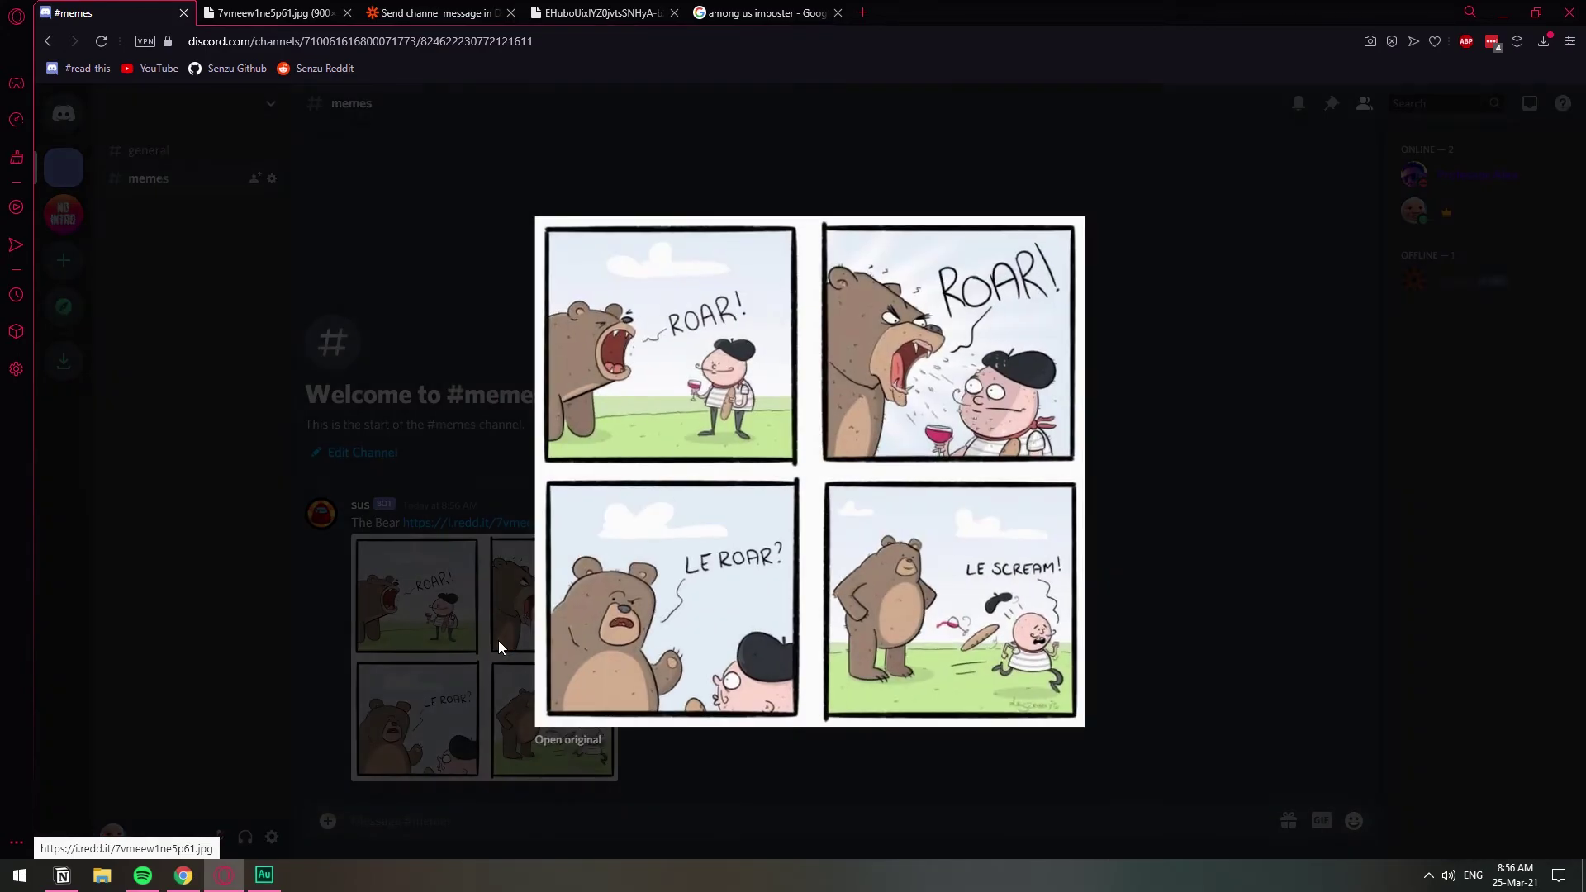
{"action": "left_click", "coordinate": [446, 301]}
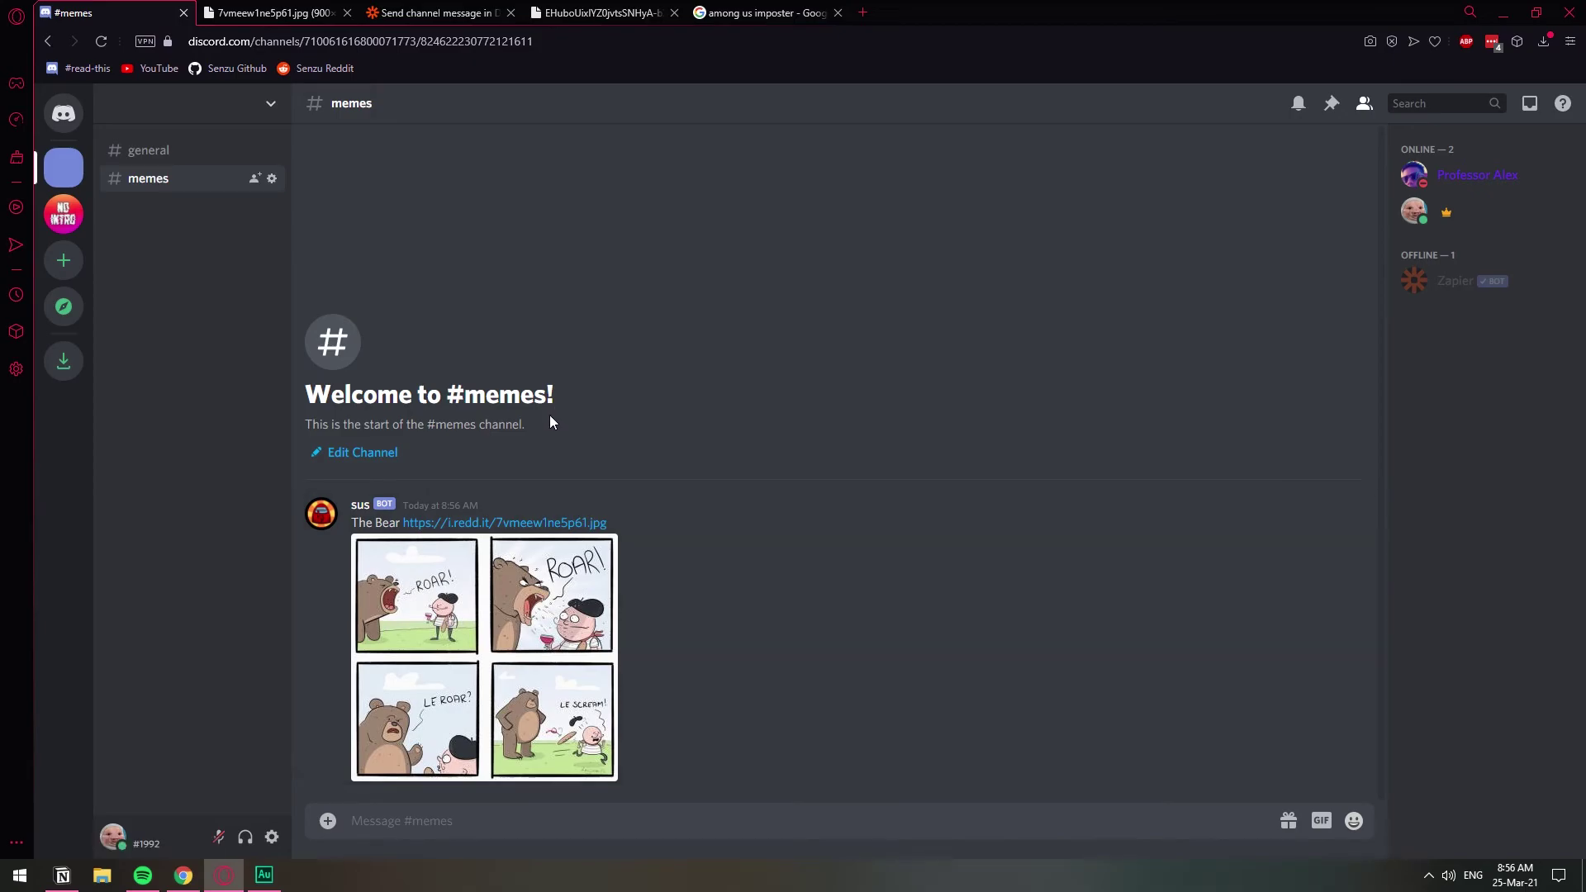
Step: Turn on the Reddit-to-Discord Zap and dismiss the share prompt
{"action": "left_click", "coordinate": [438, 12]}
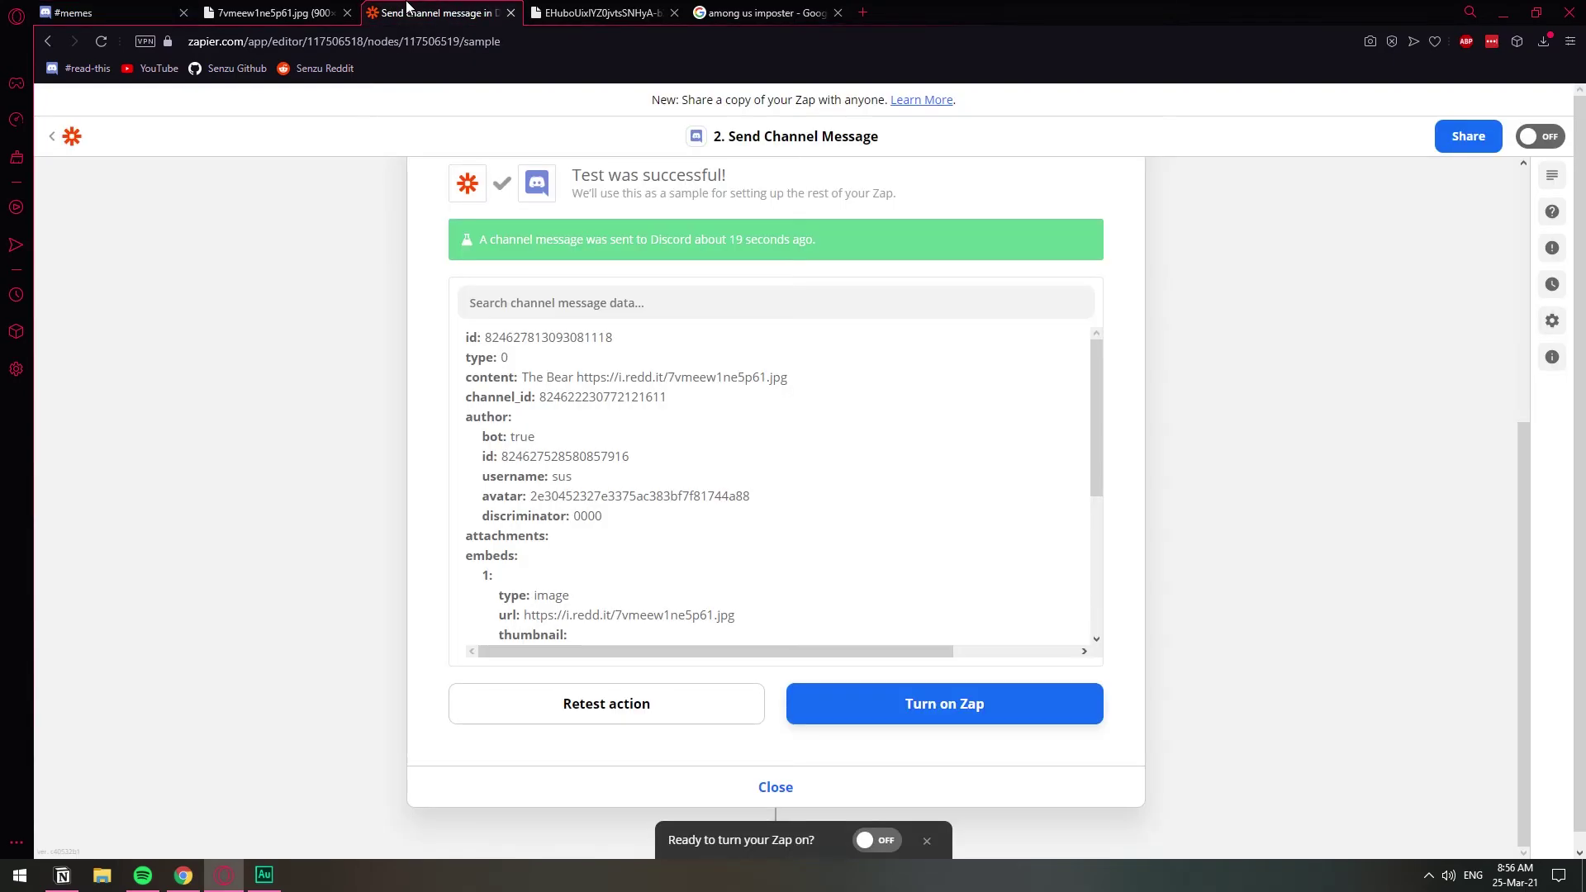
{"action": "scroll", "coordinate": [917, 594], "scroll_direction": "down", "scroll_amount": 2}
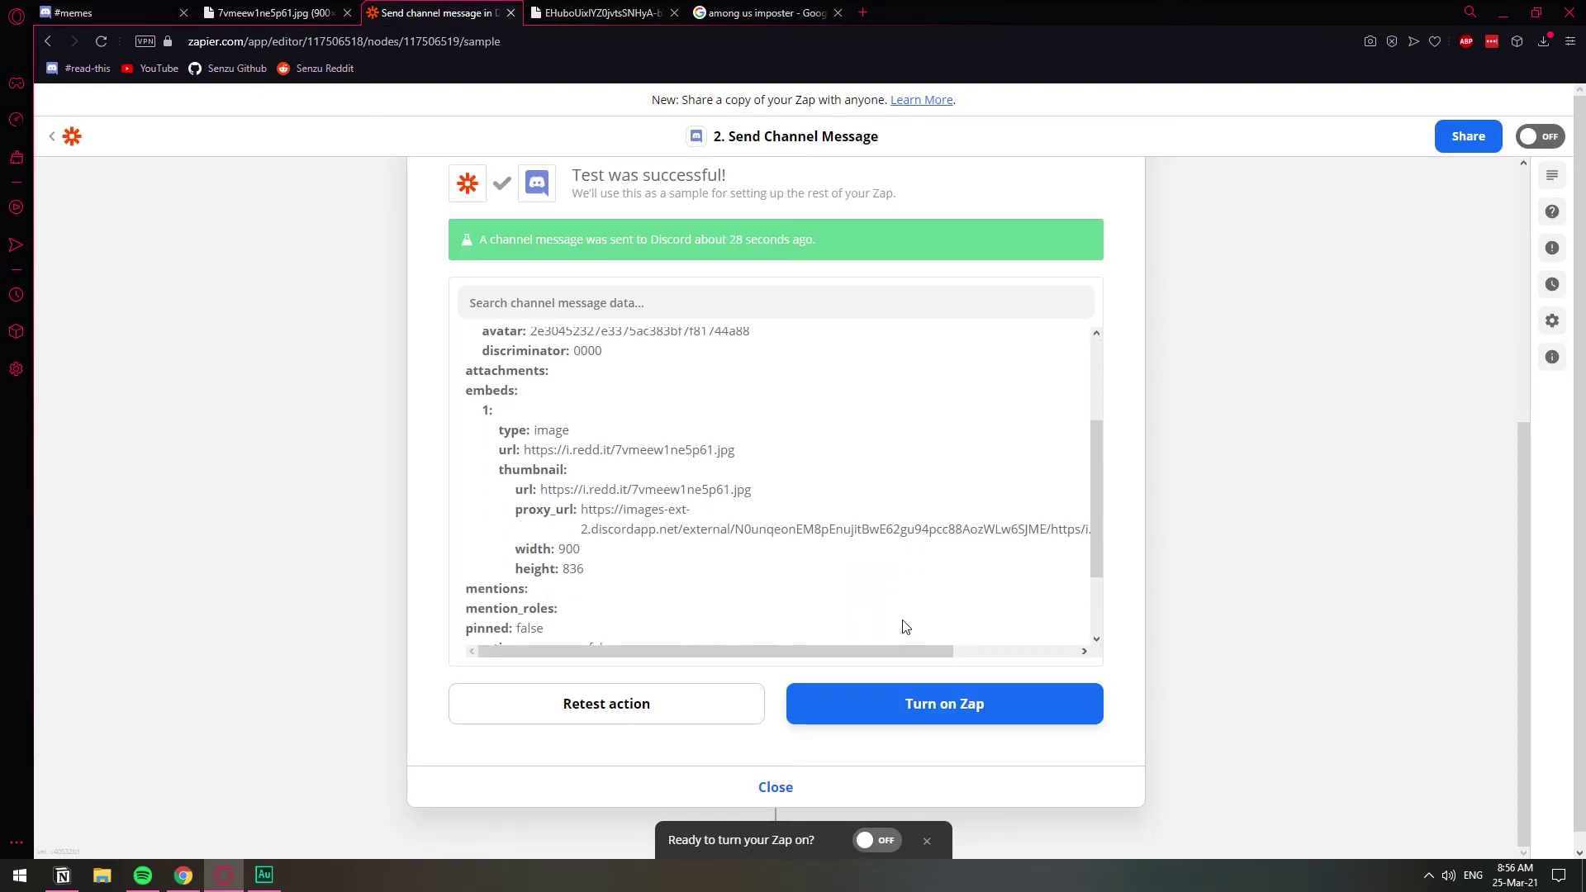
{"action": "left_click", "coordinate": [957, 715]}
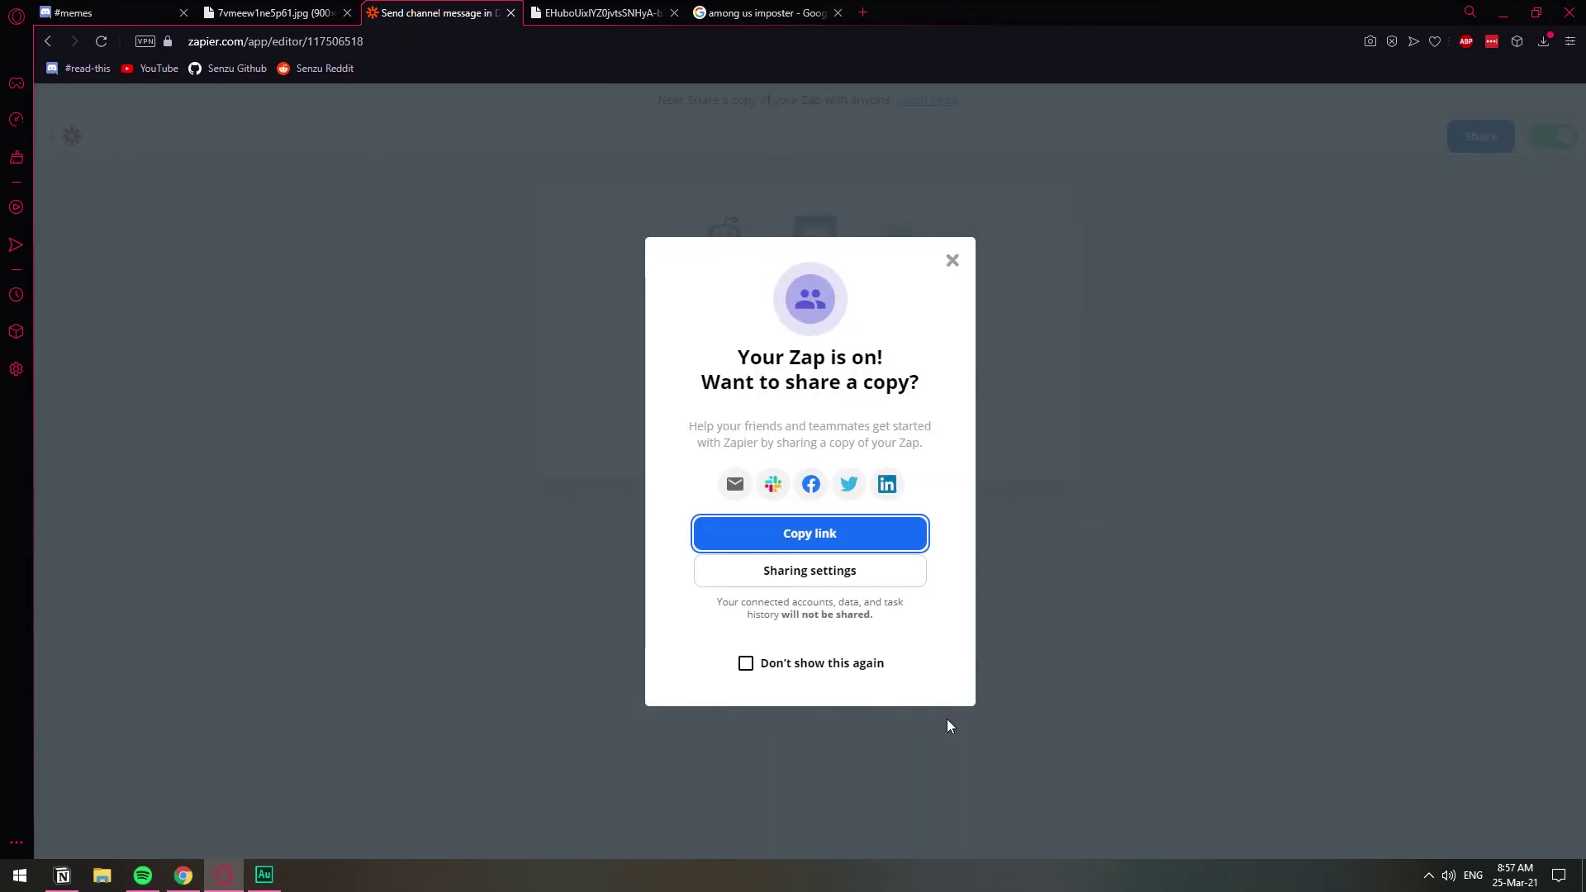
{"action": "left_click", "coordinate": [952, 260]}
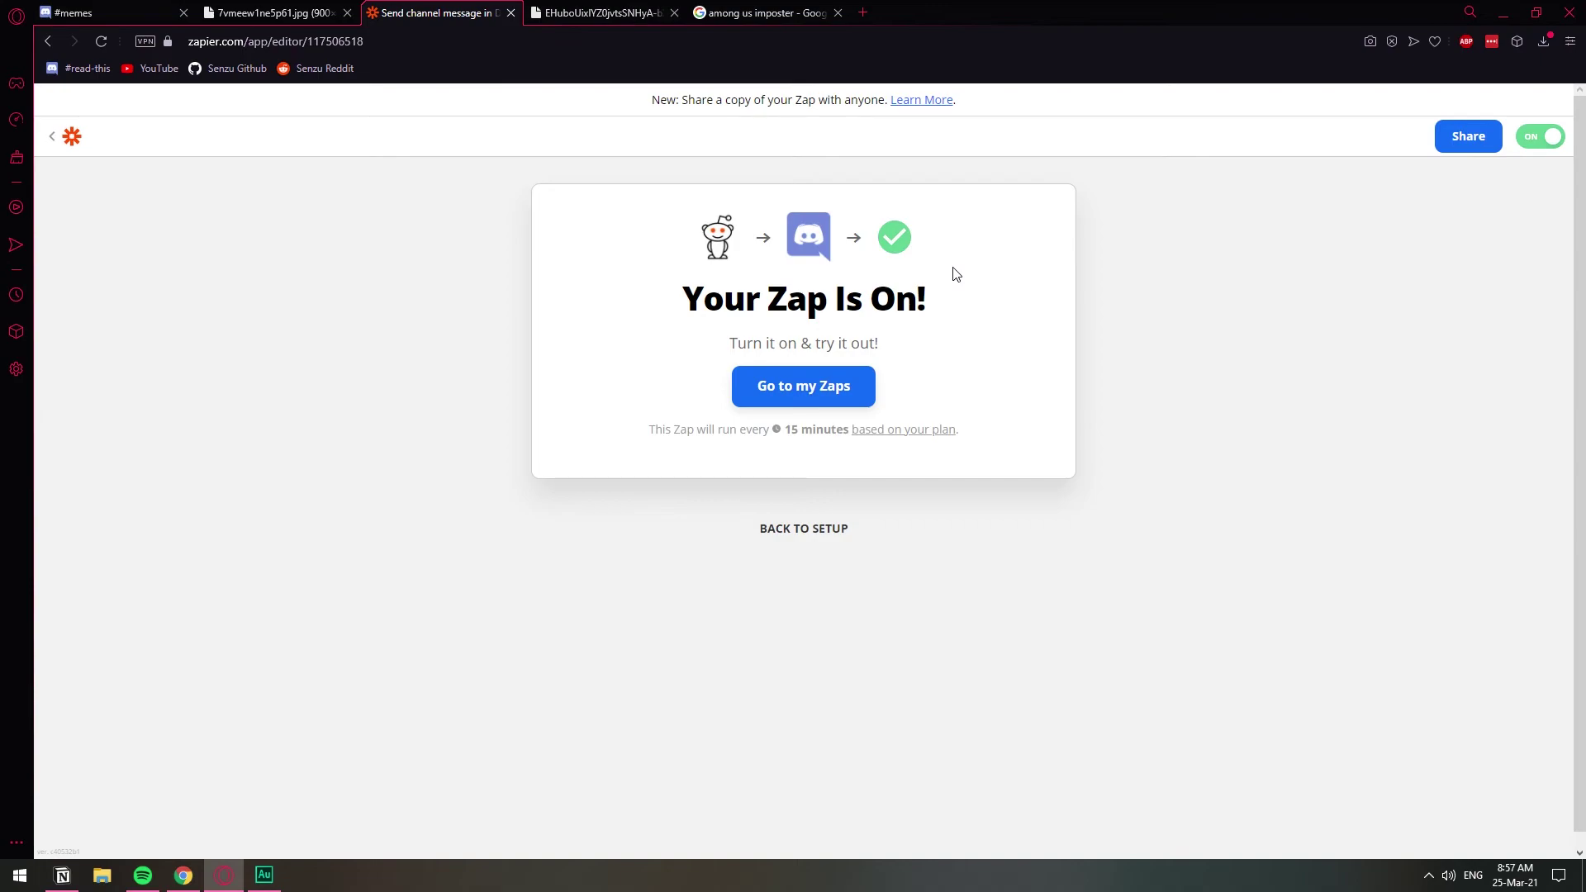
Step: Copy the Zap's share link from the sharing options
{"action": "left_click", "coordinate": [1458, 138]}
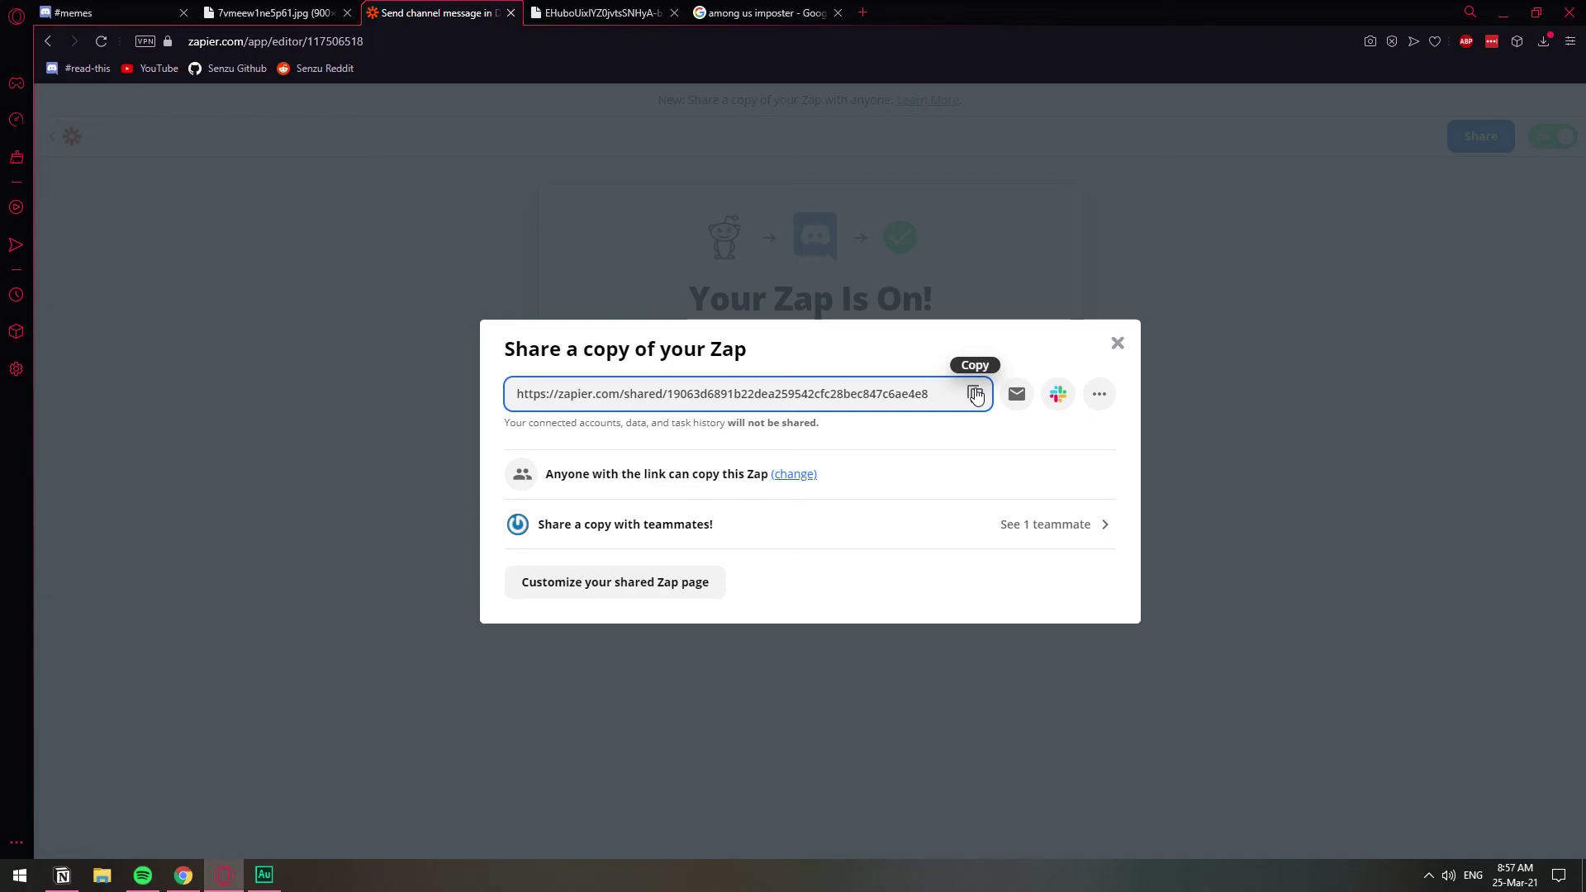
{"action": "left_click", "coordinate": [975, 394]}
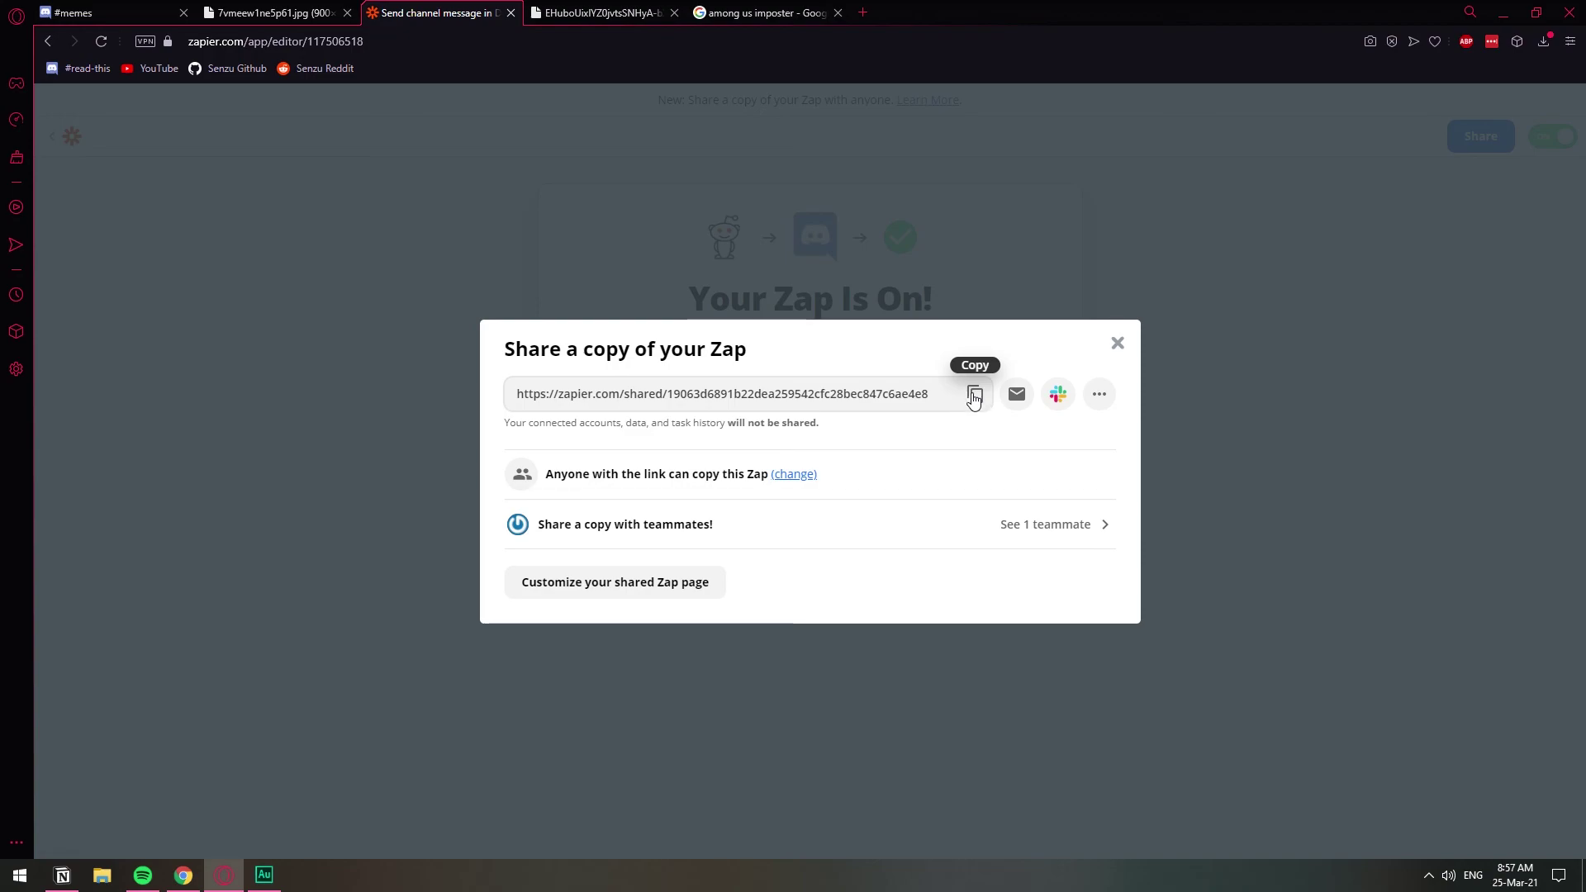
{"action": "left_click", "coordinate": [107, 13]}
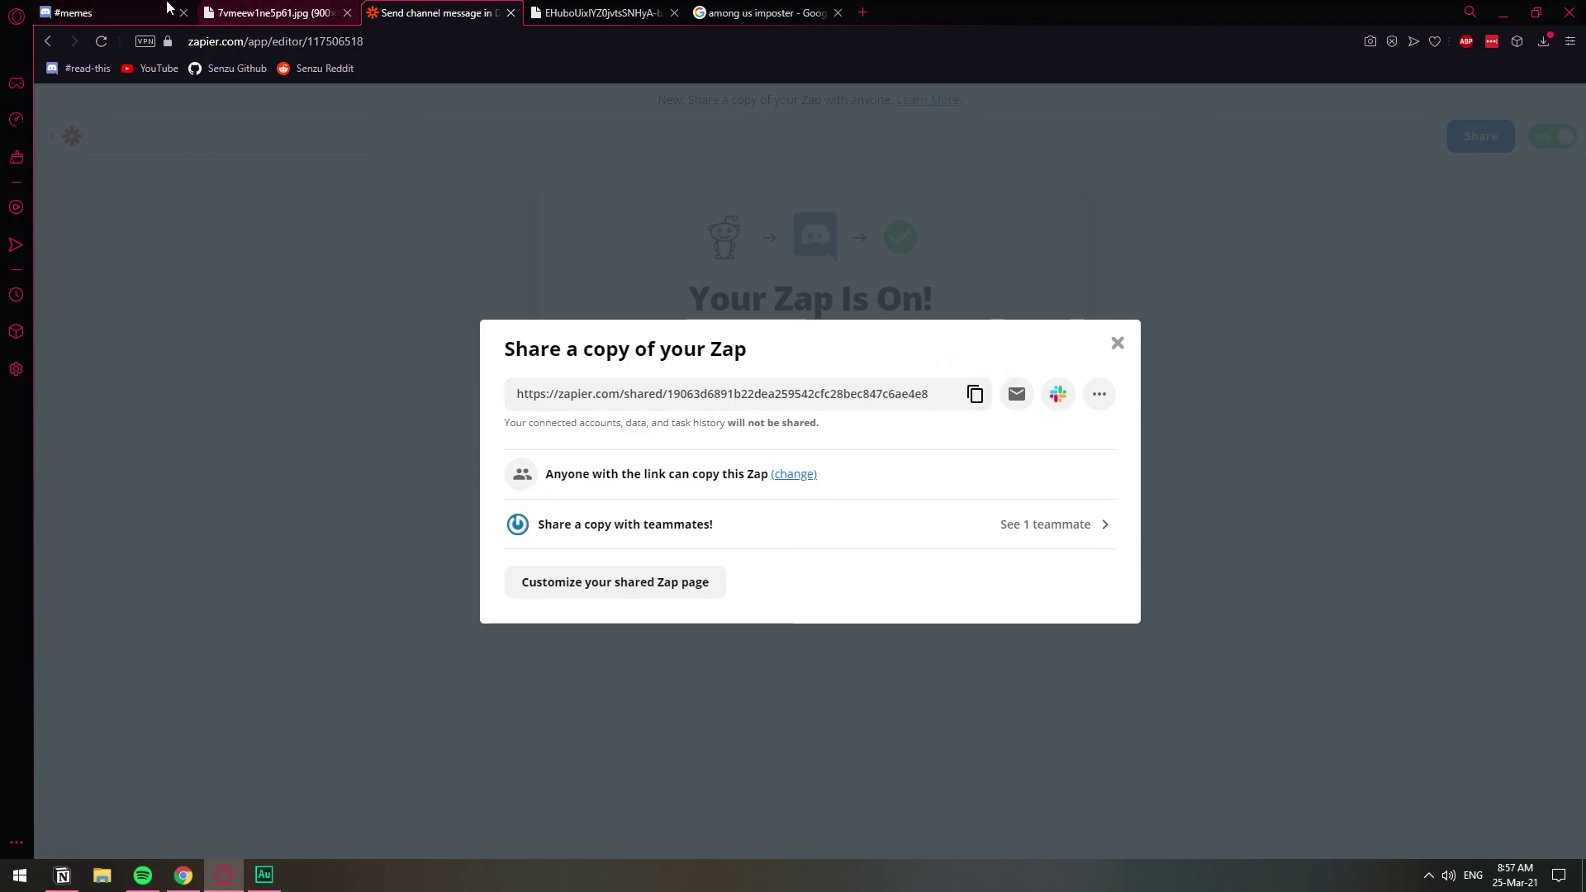
Step: Enlarge the bear comic from the bot's 'The Bear' post in #memes
{"action": "left_click", "coordinate": [541, 685]}
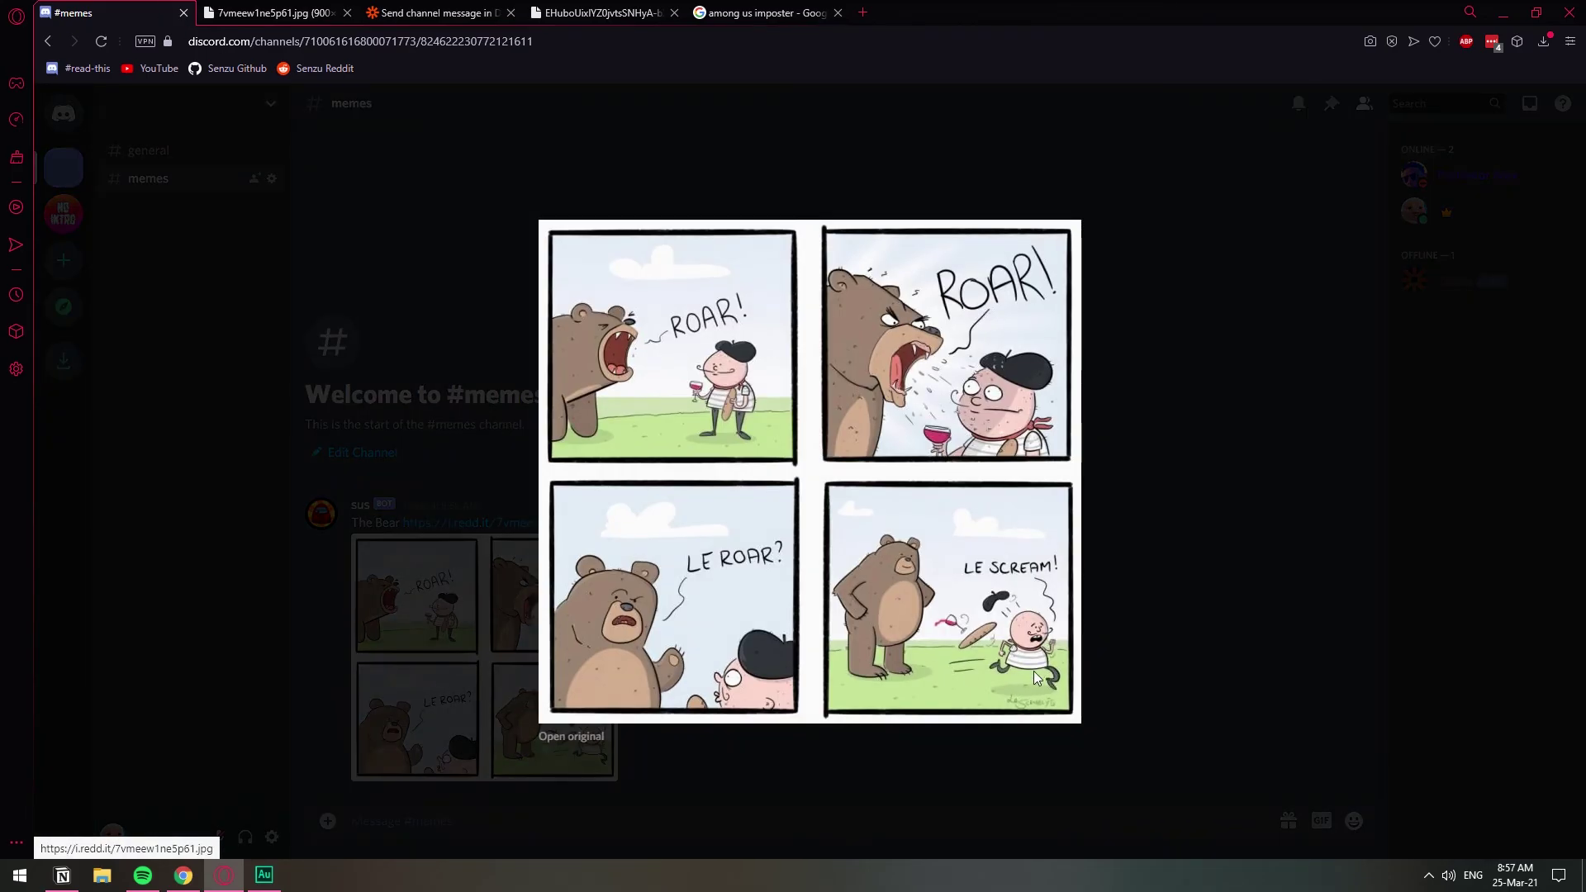